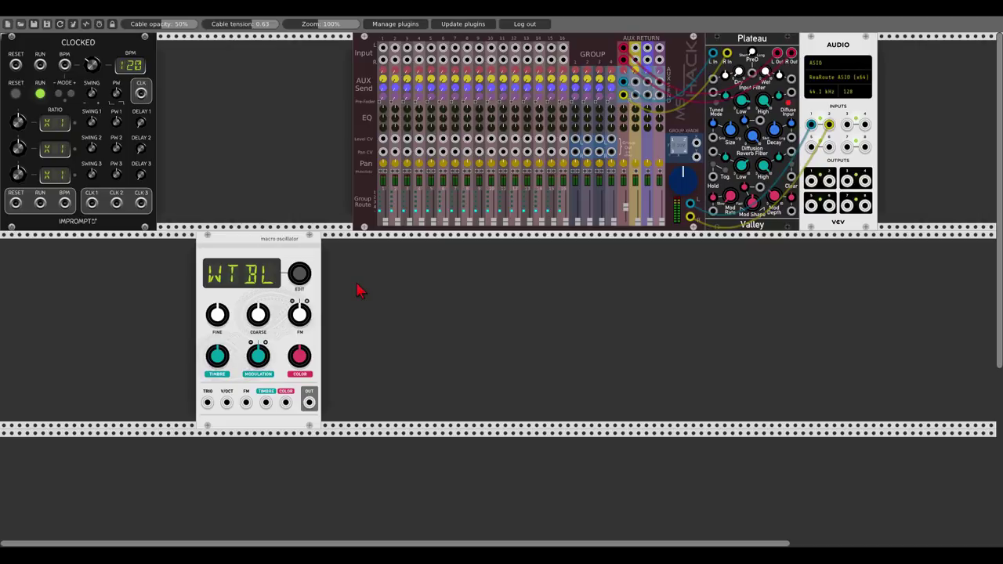
Set the macro oscillator to the WTBL model and patch its output into the left input of mixer channel 1.
drag(304, 275, 304, 288)
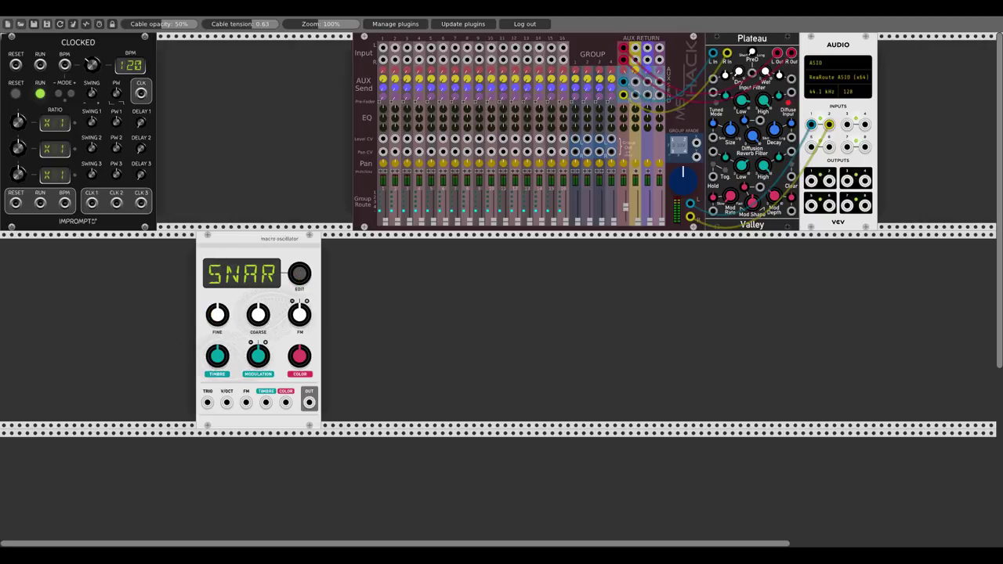
drag(299, 273, 299, 279)
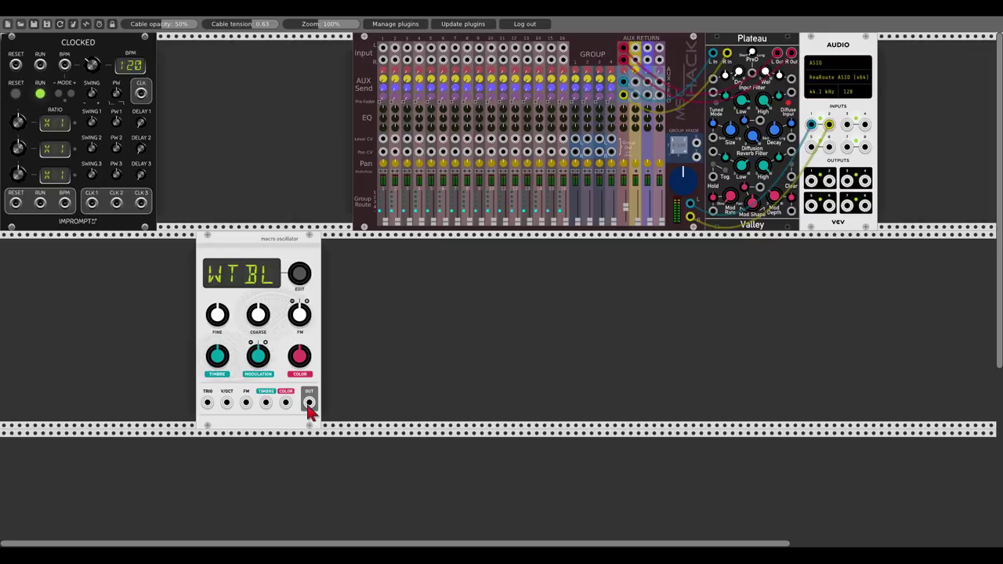
drag(309, 402, 382, 49)
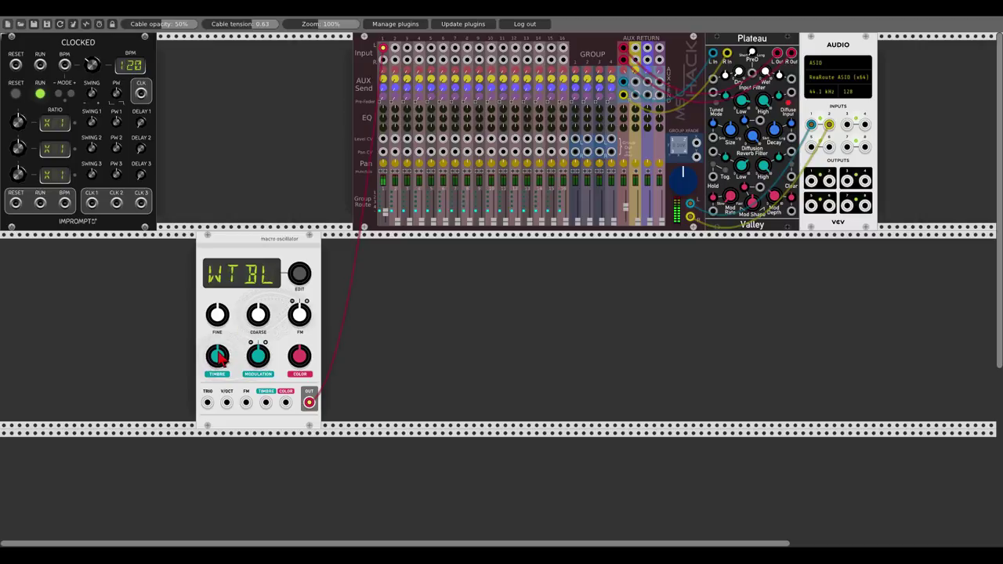
drag(221, 356, 220, 370)
Add the Fundamental Scope beside the macro oscillator and patch the oscillator's output into its X input.
double_click(379, 371)
text(scope)
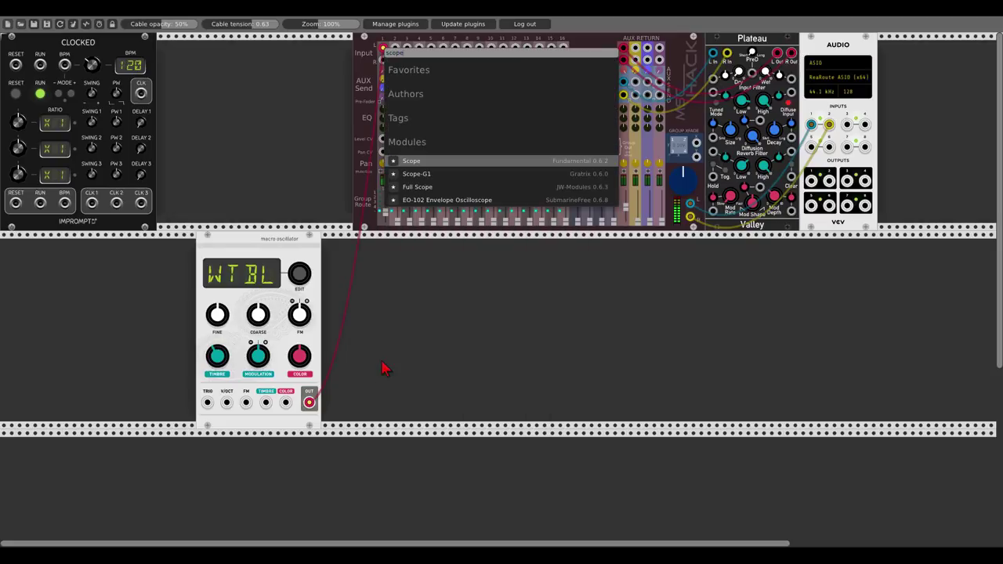
click(406, 163)
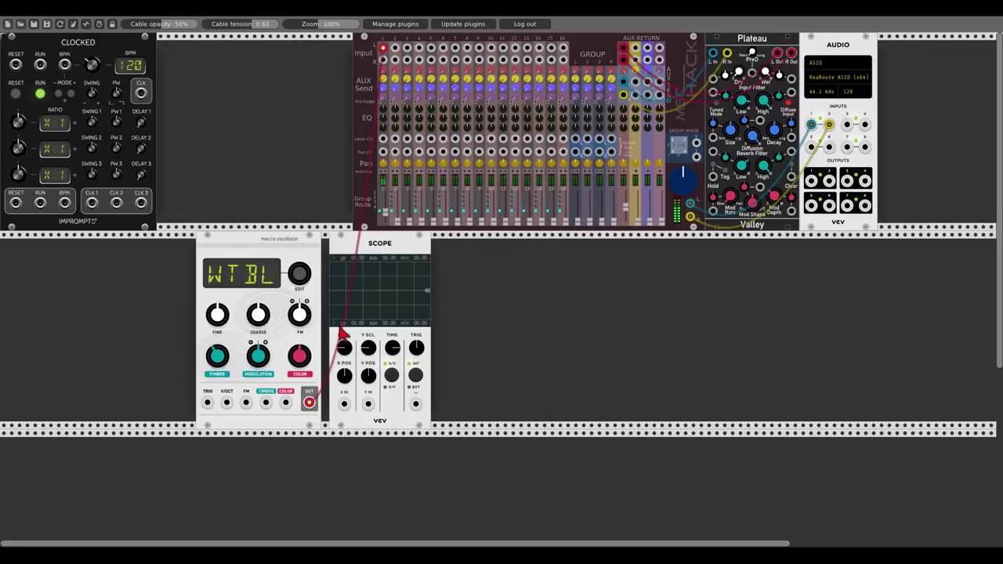
drag(344, 404, 325, 384)
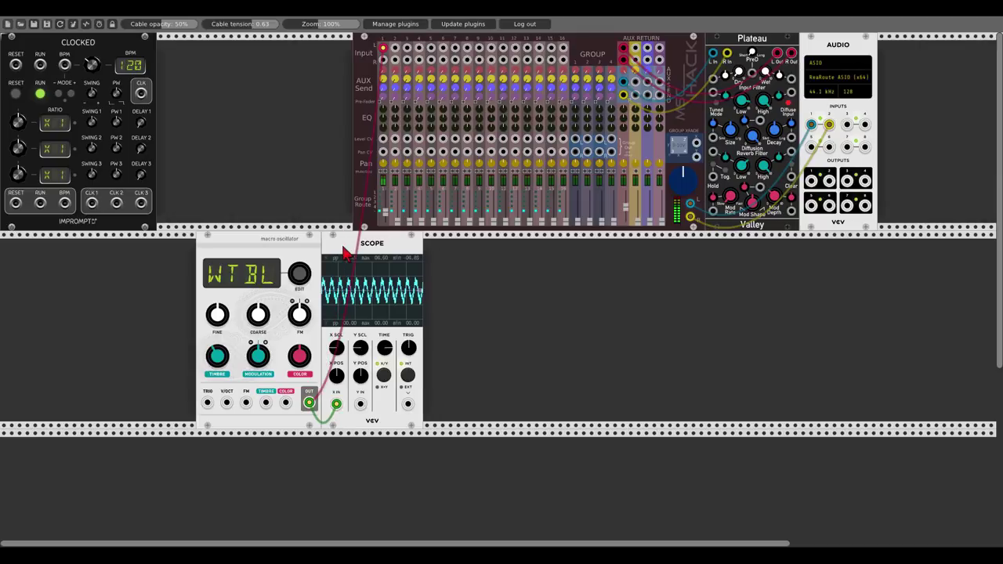
Sweep the macro oscillator's Timbre and Color through the wavetables, leaving Timbre at its minimum and Color past centre.
drag(299, 353, 298, 471)
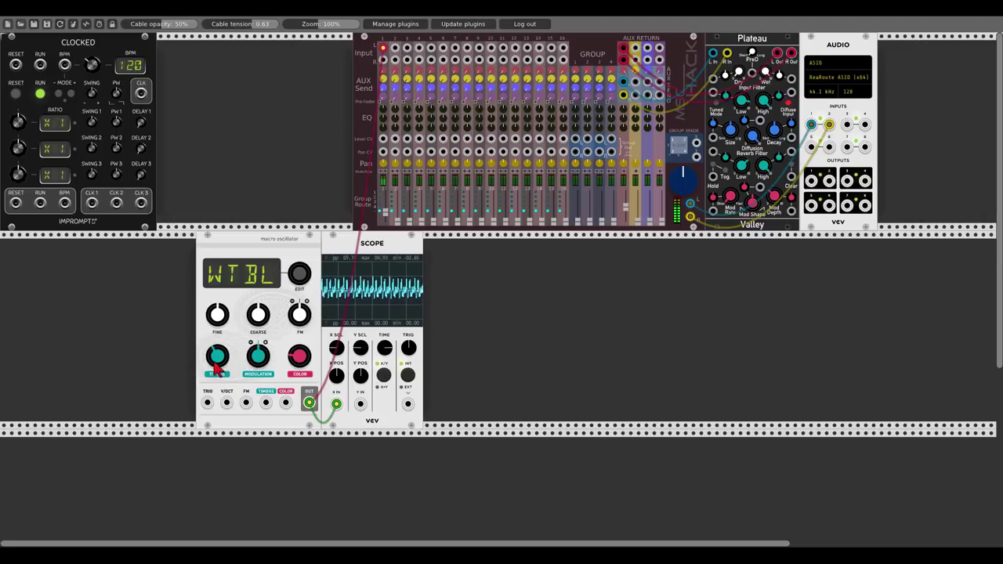
mouse_move(214, 362)
mouse_down()
mouse_move(214, 205)
mouse_move(214, 362)
mouse_up()
drag(290, 366, 290, 346)
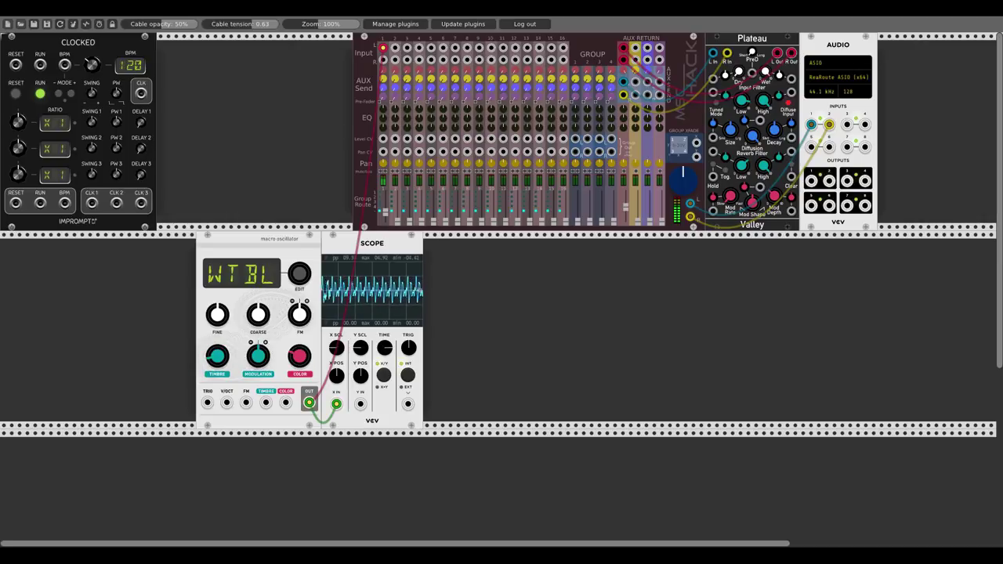
drag(216, 360, 216, 419)
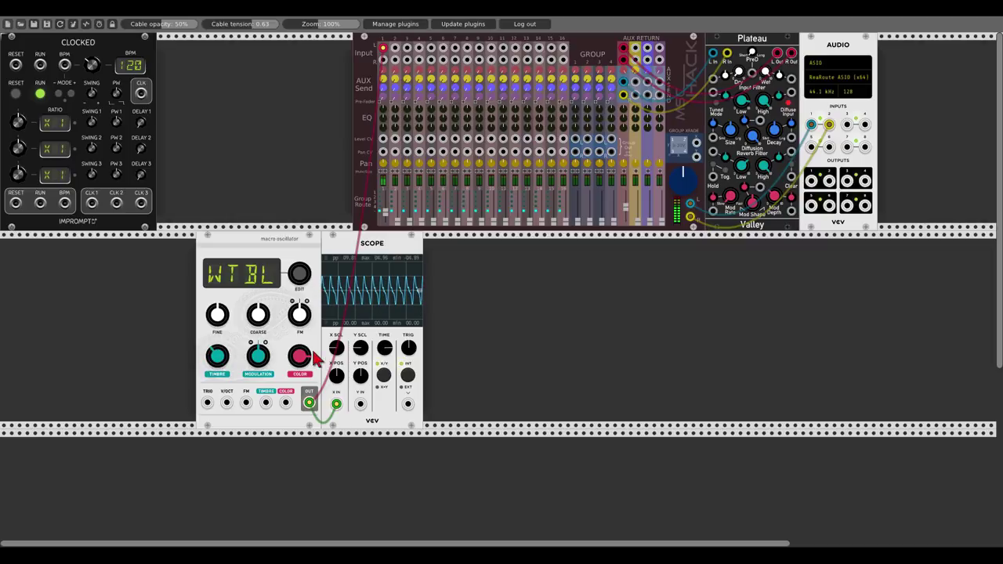
drag(312, 352, 290, 326)
drag(253, 359, 220, 449)
drag(292, 358, 293, 311)
drag(242, 360, 242, 363)
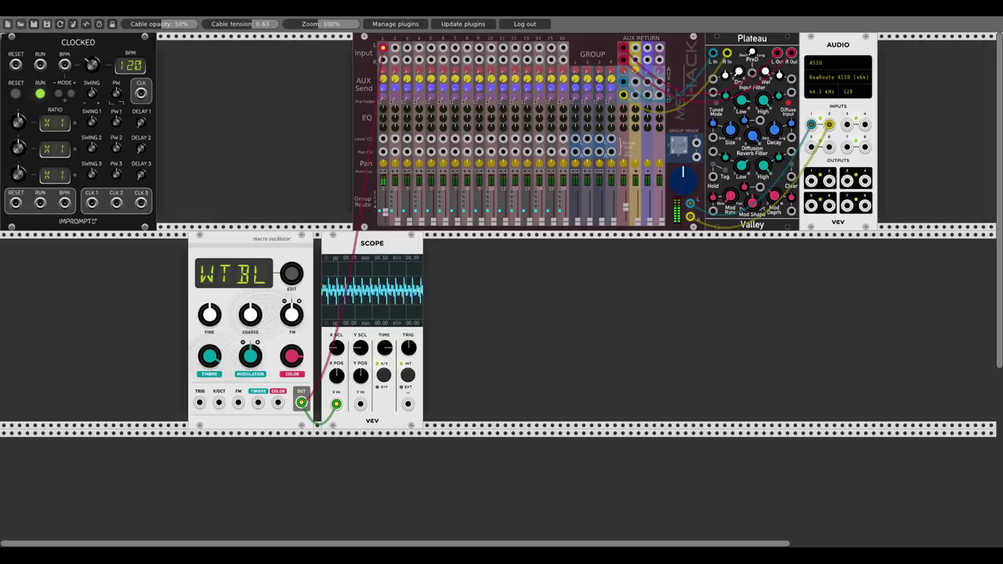
drag(215, 357, 214, 462)
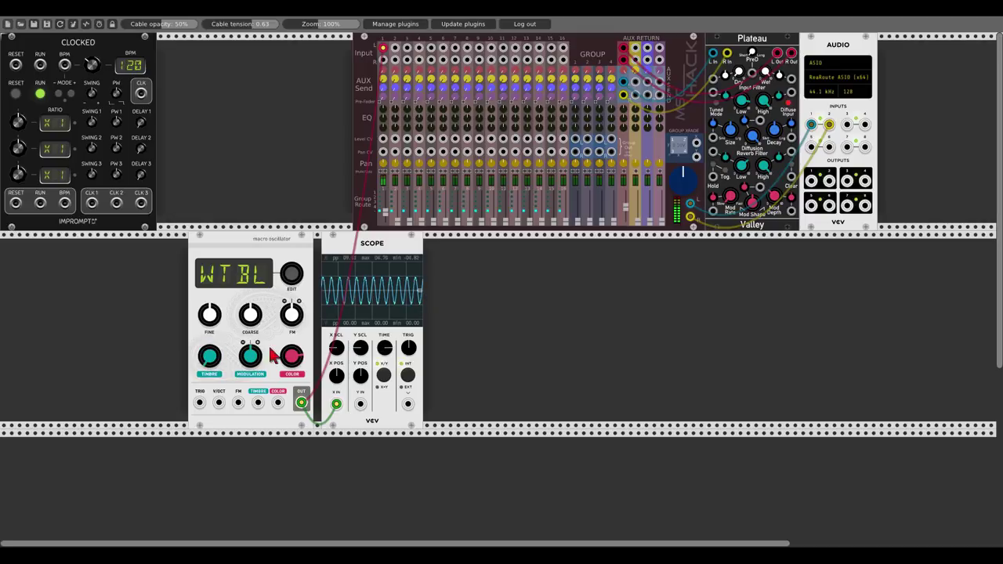
drag(293, 360, 293, 352)
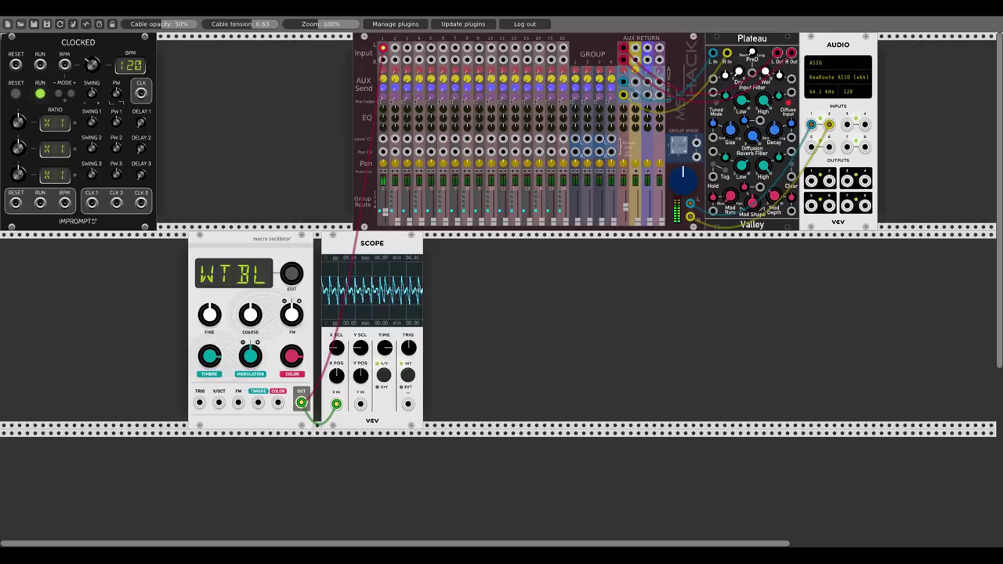
Delete the Scope and shift the macro oscillator along its row to free space before it.
right_click(361, 244)
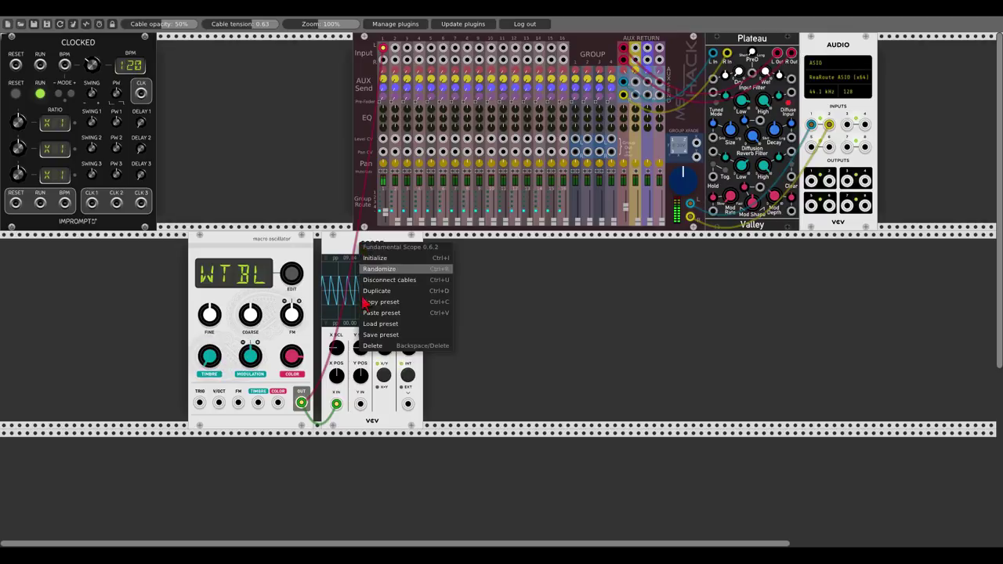
click(372, 346)
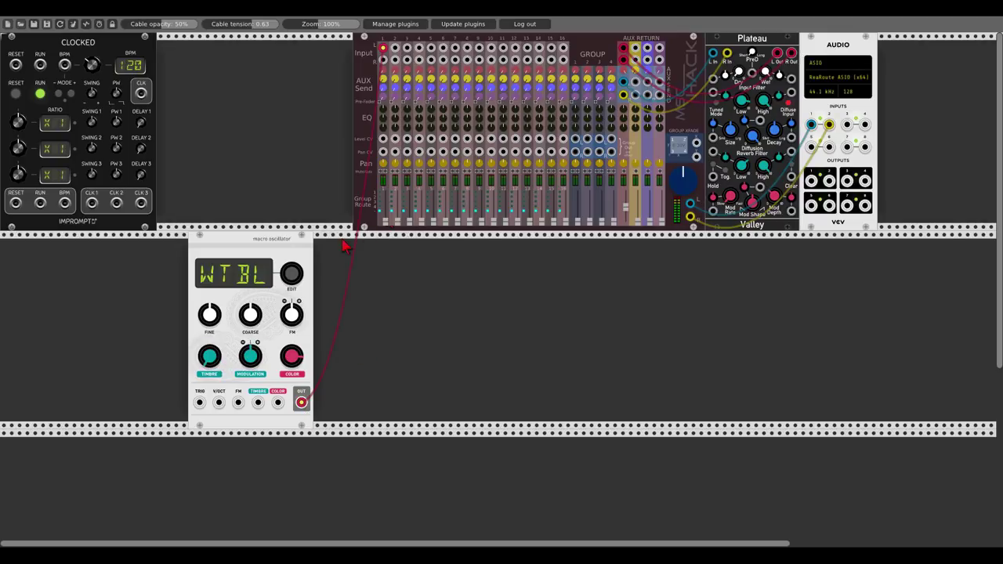
drag(290, 251, 353, 251)
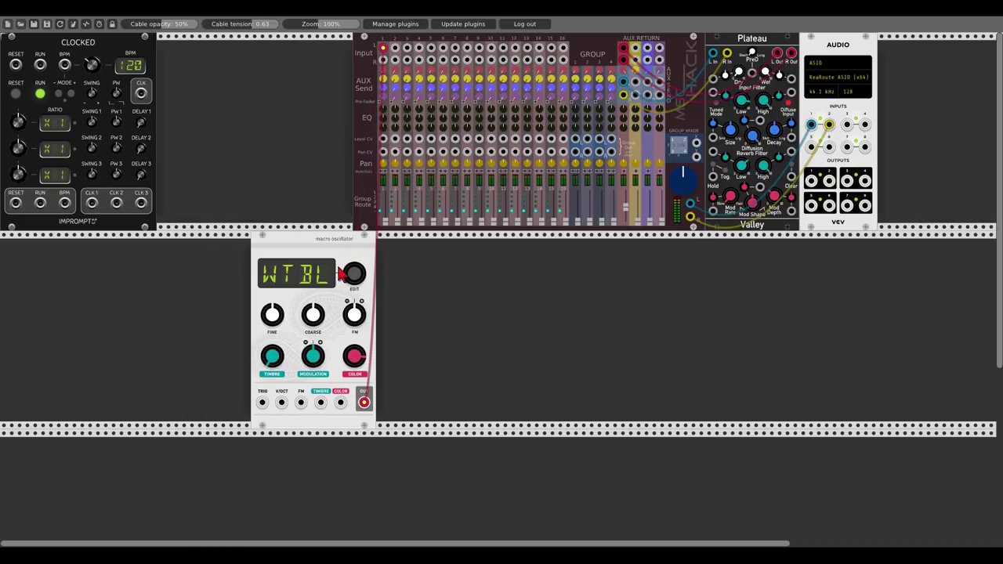
Add the Segment Generator found with "stages" and place it at the start of the second row, below Clocked.
right_click(188, 304)
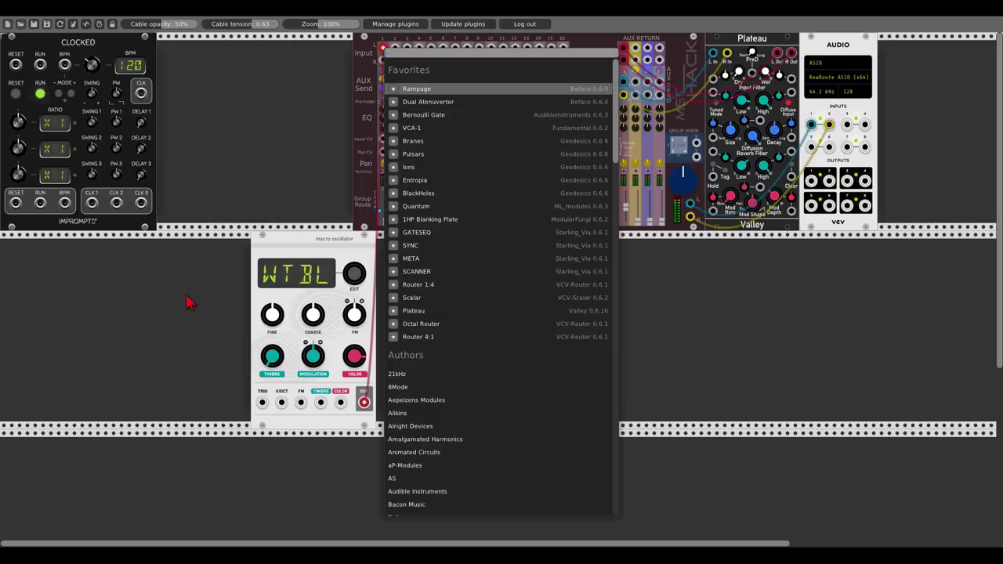
text(stages)
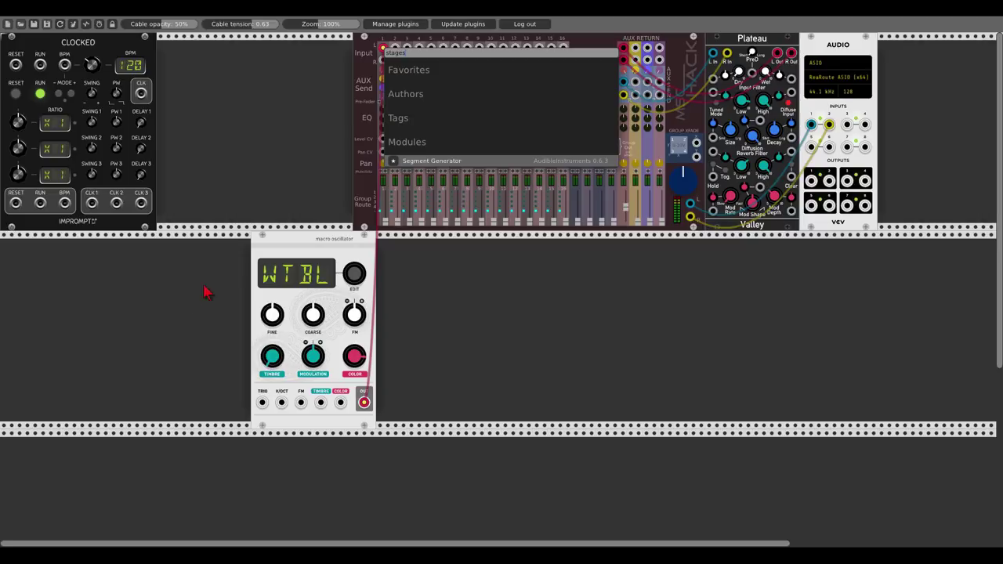
click(420, 163)
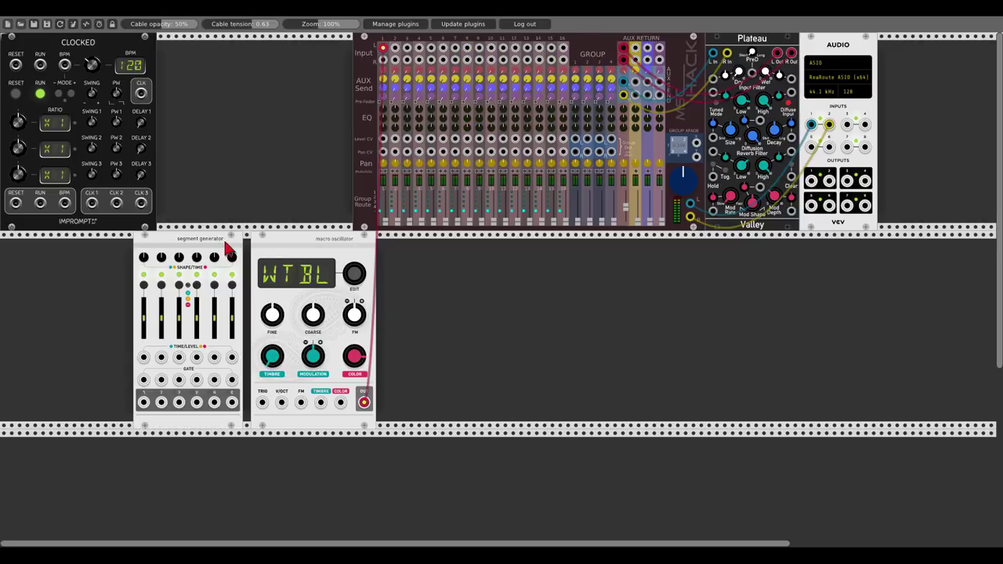
drag(221, 249, 94, 255)
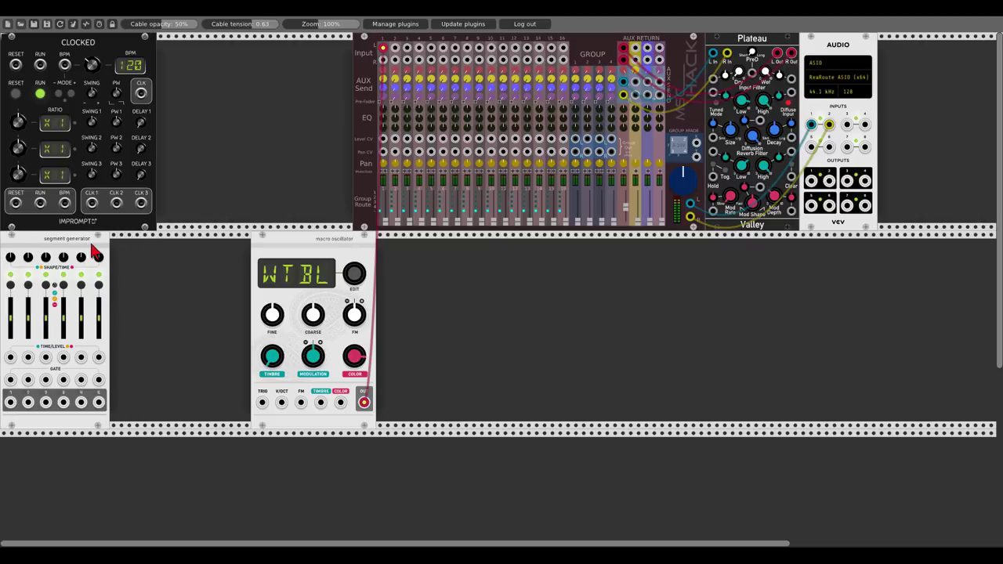
Switch segments 2 to 6 of the segment generator to the yellow step type and turn their Shape/Time knobs down.
click(99, 285)
click(82, 285)
click(63, 286)
click(46, 286)
drag(29, 258, 62, 258)
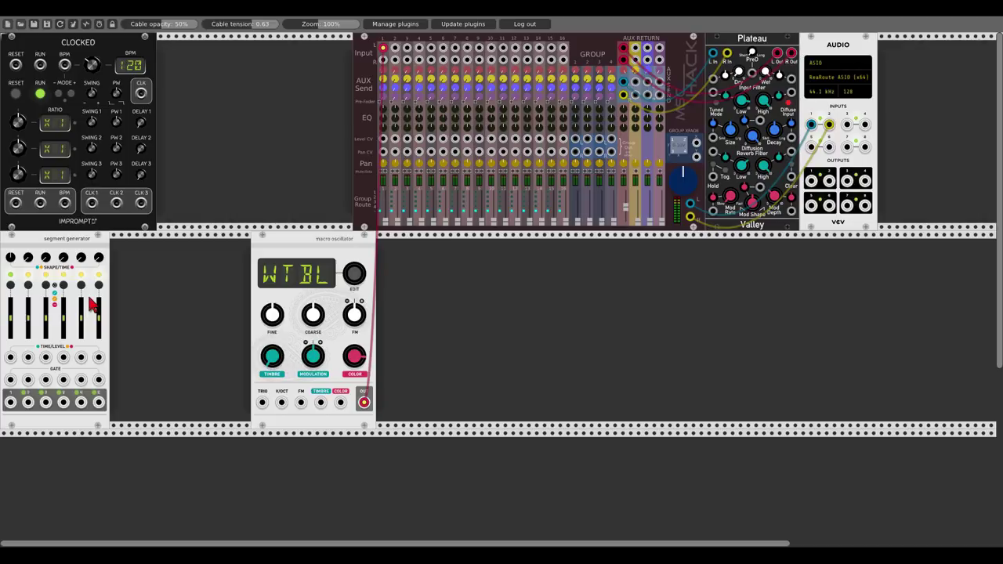
Add a VCA-1 and place it directly beside the segment generator.
right_click(154, 293)
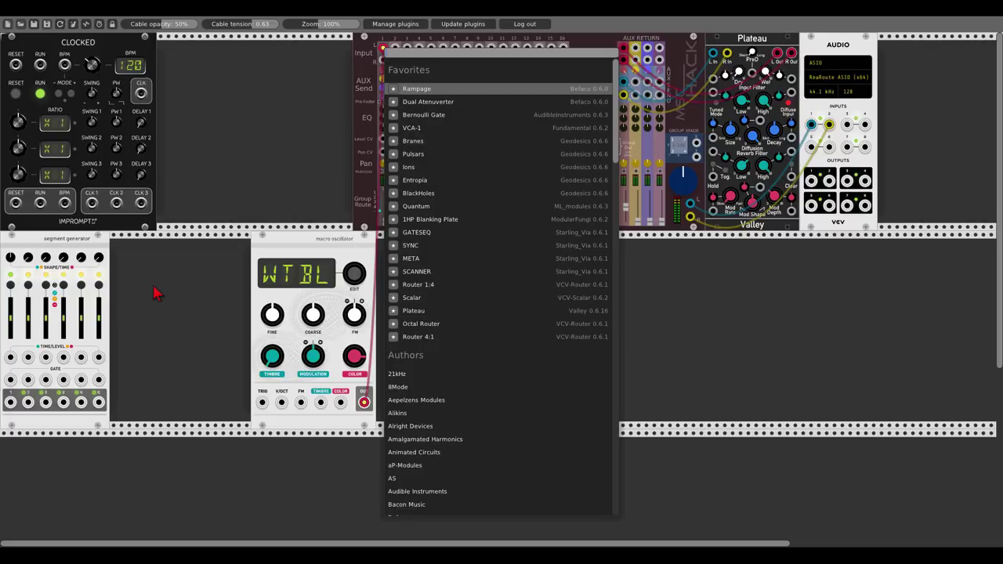
click(414, 128)
drag(165, 242, 123, 318)
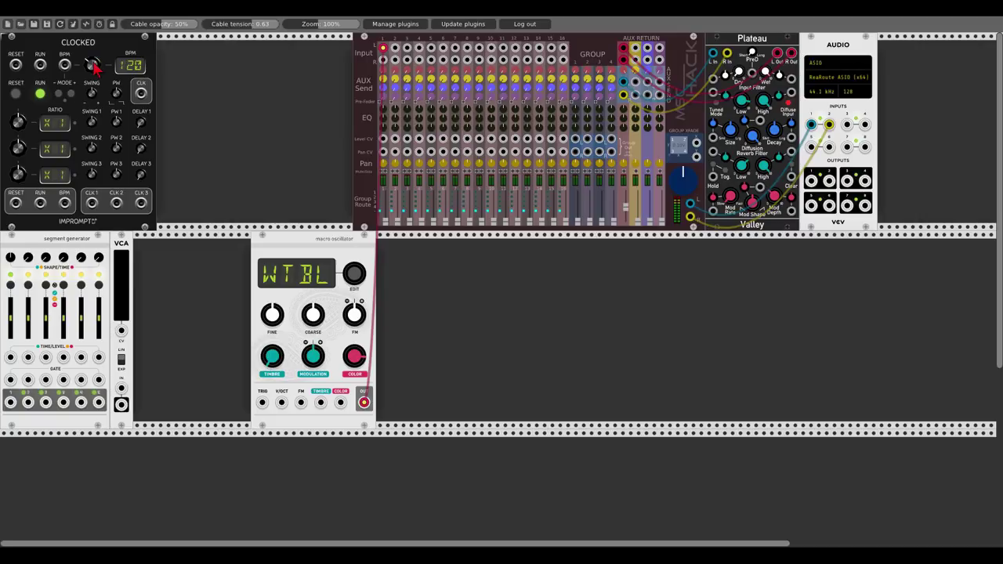
Set Clocked's tempo to 127 BPM and its first clock ratio to x2.
drag(93, 67, 93, 57)
drag(18, 121, 18, 113)
Patch Clocked's CLK 1 into the segment generator's gate 2, and the generator's output 2 into the VCA's input.
drag(91, 203, 28, 381)
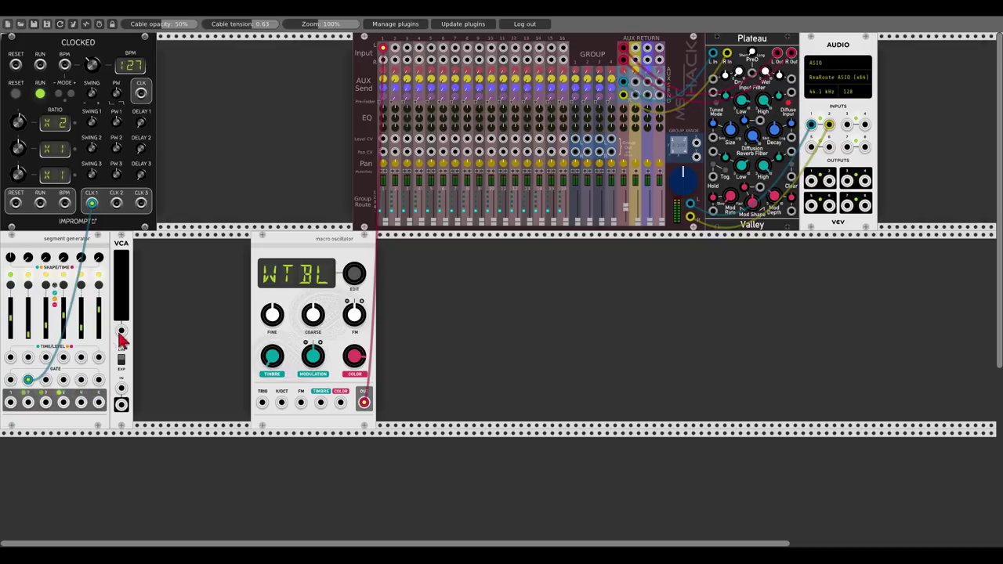
drag(28, 402, 122, 388)
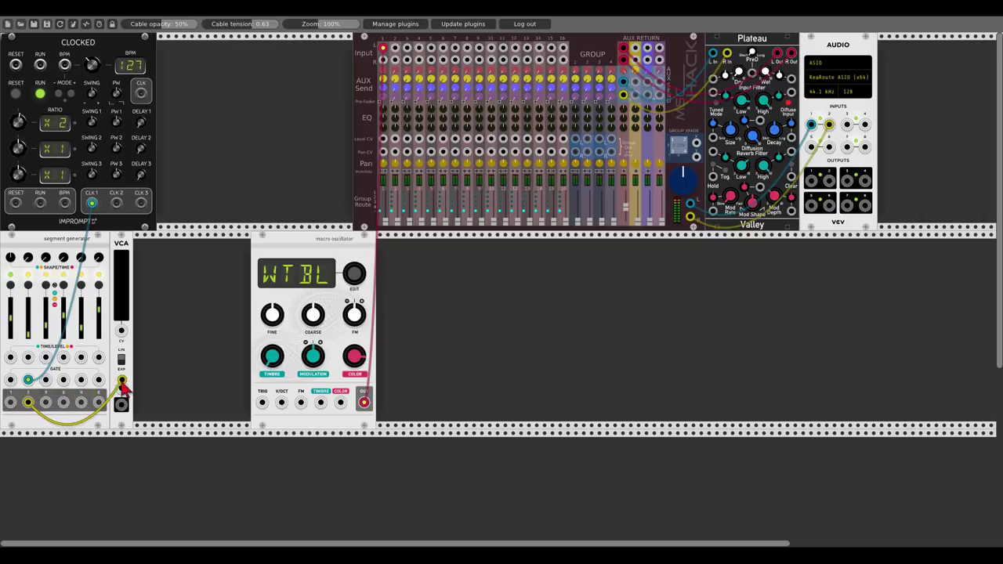
Add the Quantum quantizer beside the VCA and enable its C, D#, G and A# notes.
right_click(157, 313)
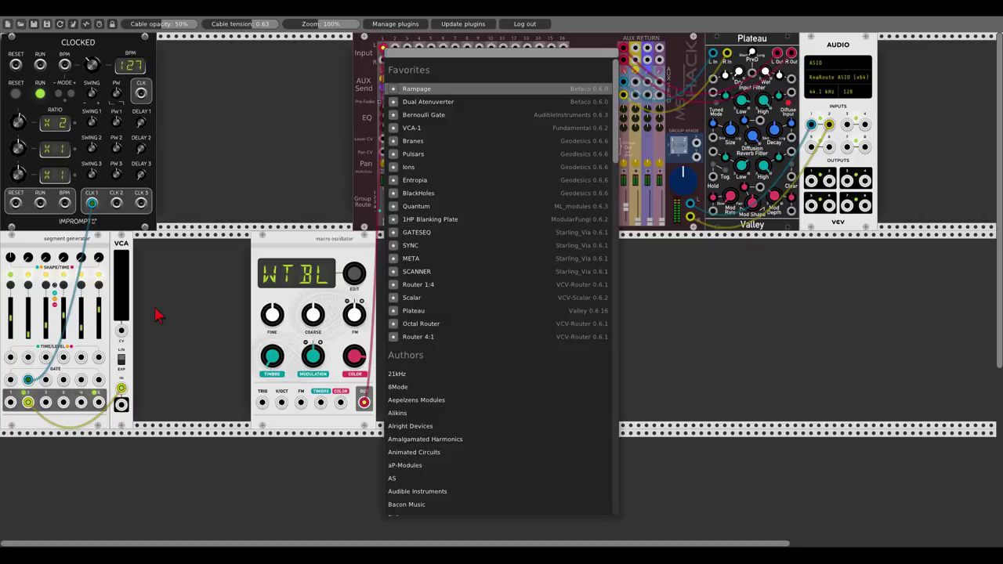
click(423, 206)
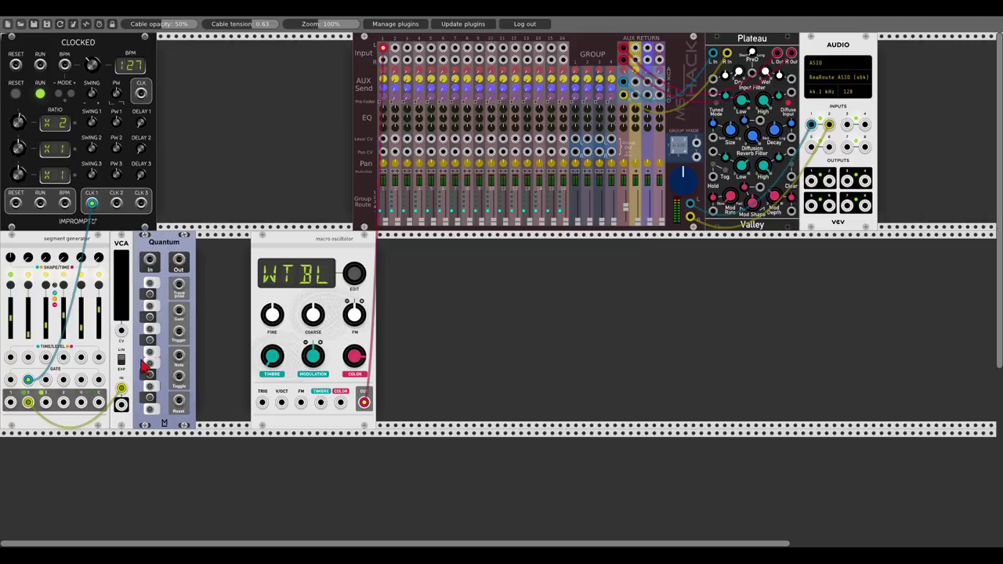
click(148, 408)
click(151, 374)
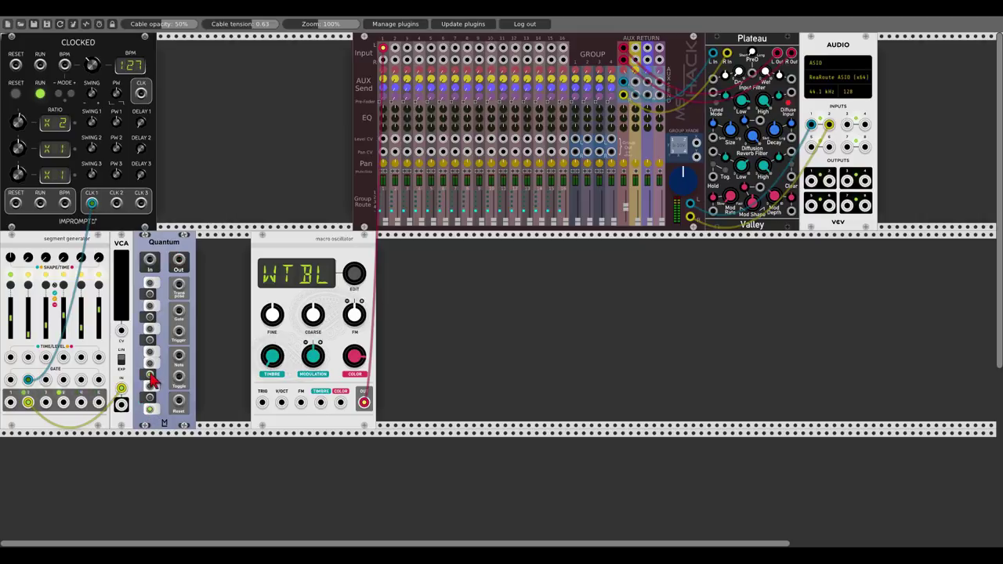
click(150, 327)
click(150, 293)
Patch the VCA output through Quantum into the macro oscillator's V/OCT input, and move the oscillator up against Quantum.
drag(121, 404, 281, 402)
drag(298, 260, 241, 263)
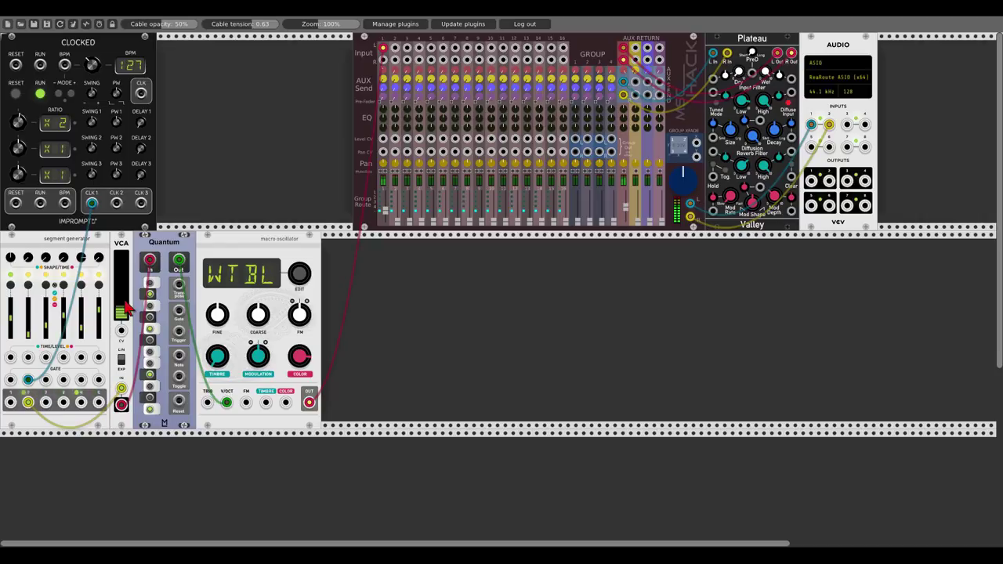
Add the Branes module and place it directly beside Clocked in the first row.
right_click(255, 92)
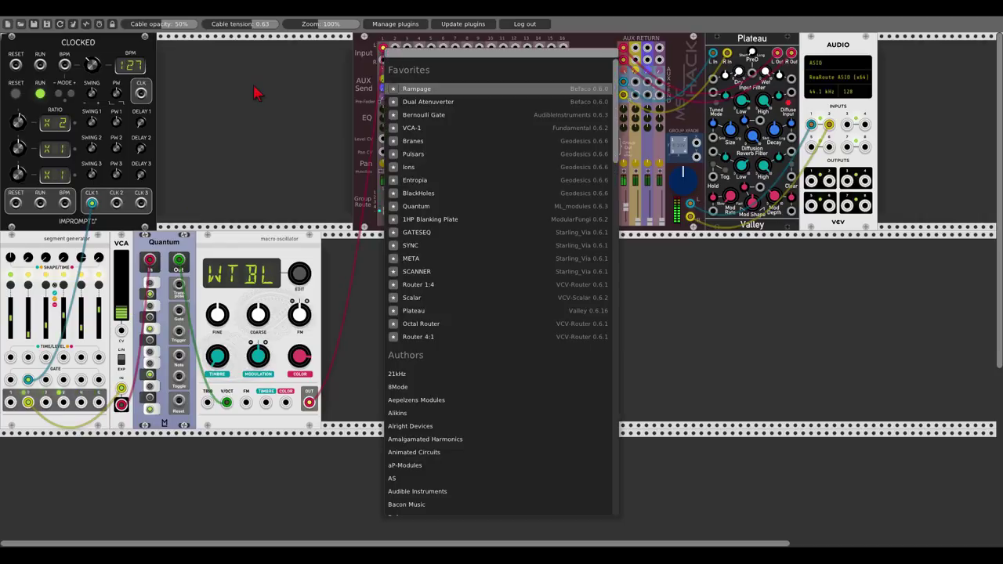
click(413, 141)
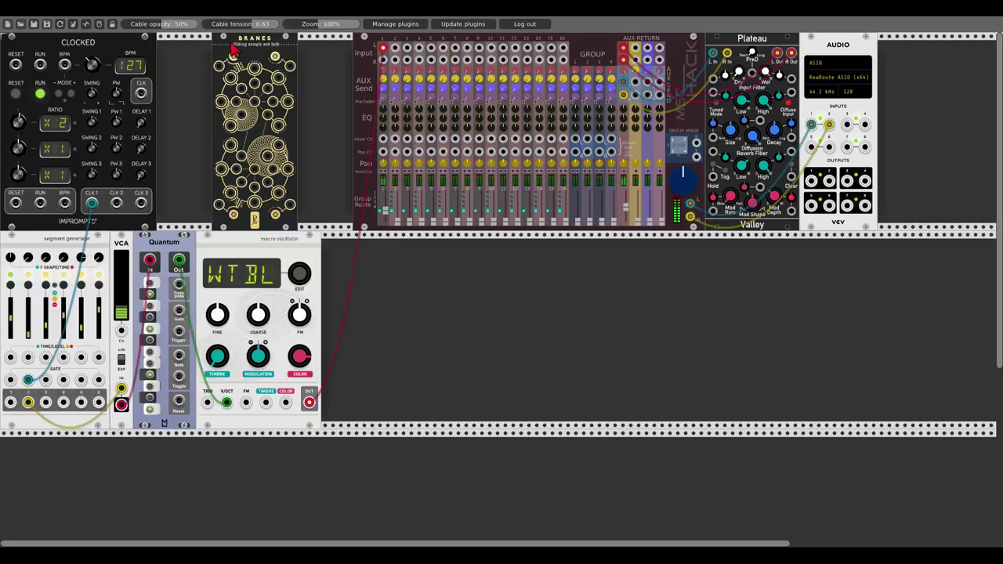
drag(256, 47, 192, 51)
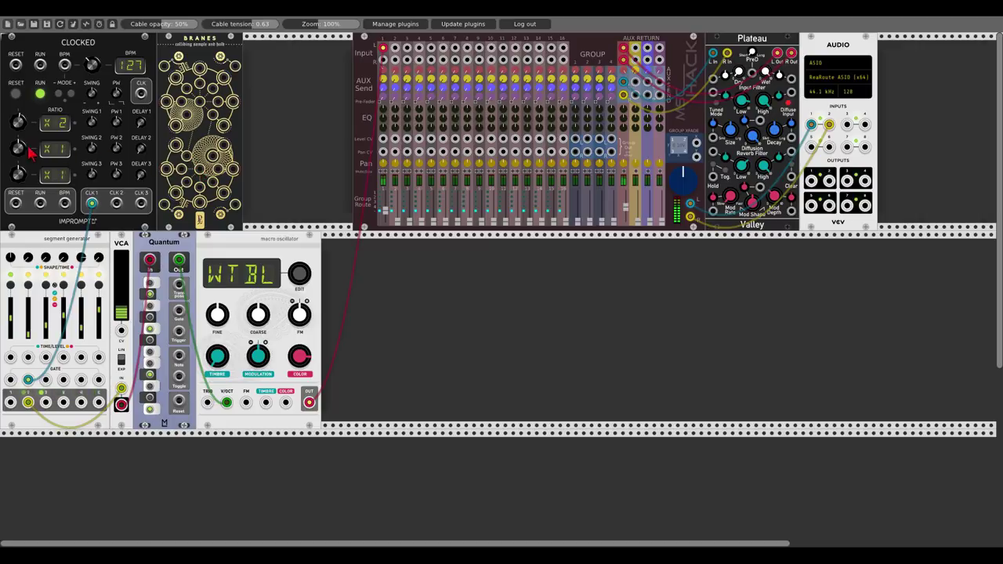
Set Clocked's second ratio to /12 and patch CLK 2 into the trigger input of Branes' lower section.
drag(21, 145, 21, 162)
drag(116, 203, 201, 168)
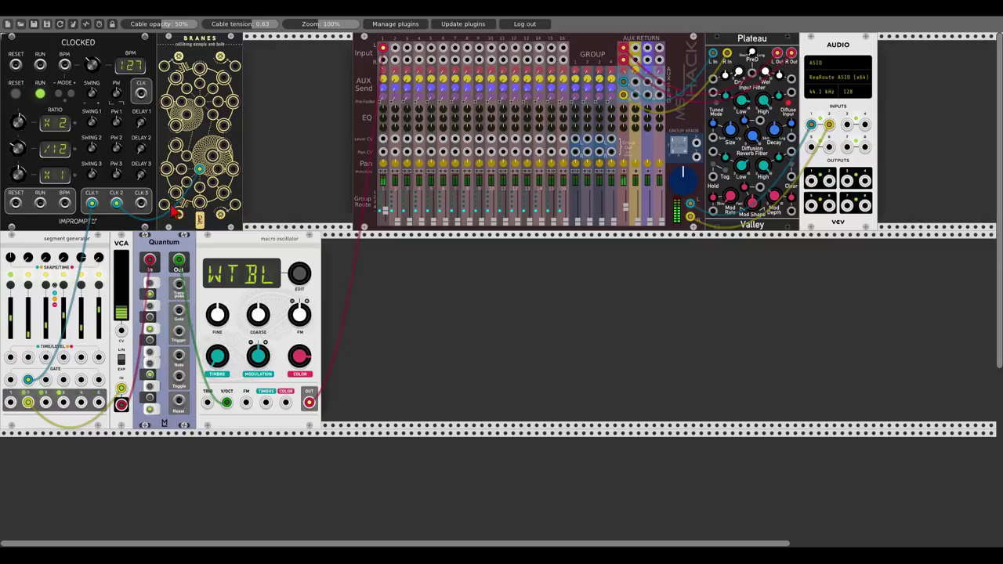
Patch an output of Branes' lower section into the VCA's CV input, and move the cable's source to the opposite lower output jack.
drag(329, 24, 357, 25)
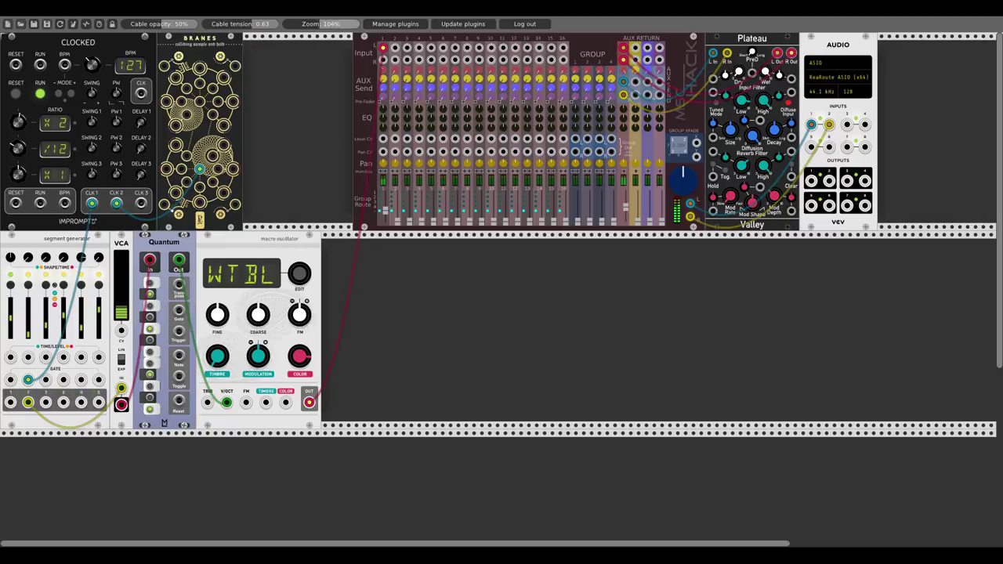
scroll(389, 228, down, 3)
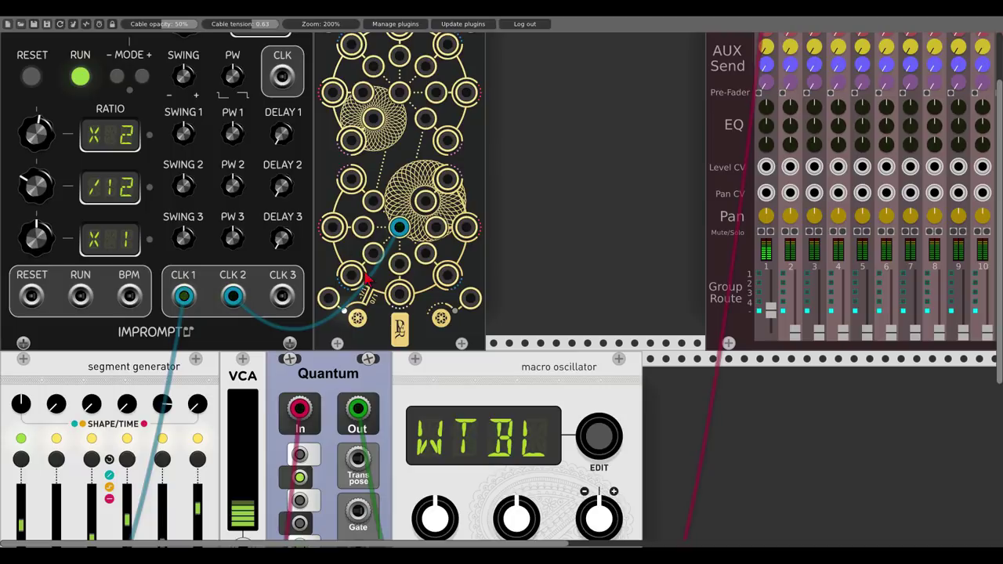
scroll(353, 255, down, 2)
scroll(351, 253, down, 3)
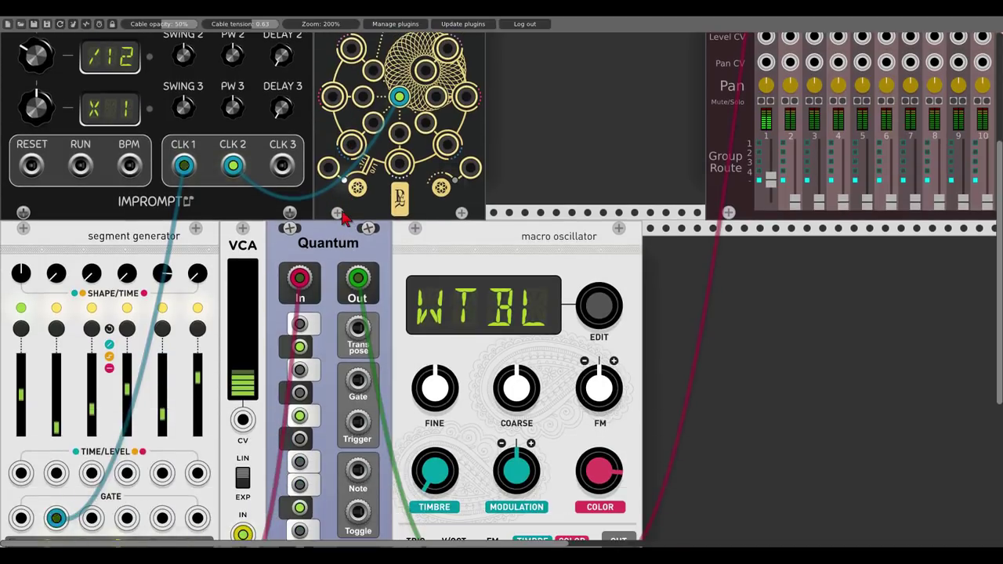
drag(352, 145, 242, 367)
scroll(354, 147, down, 2)
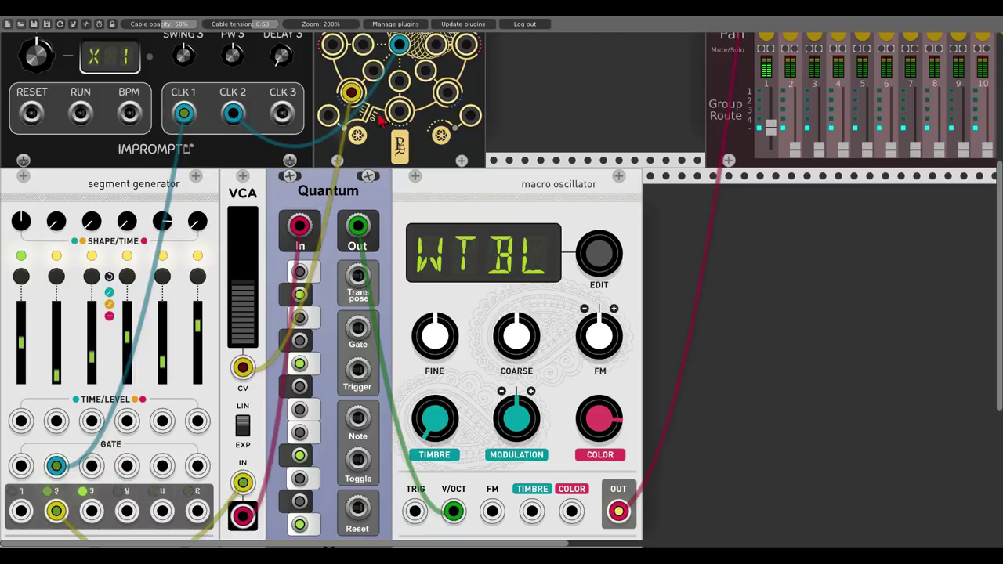
drag(351, 93, 445, 92)
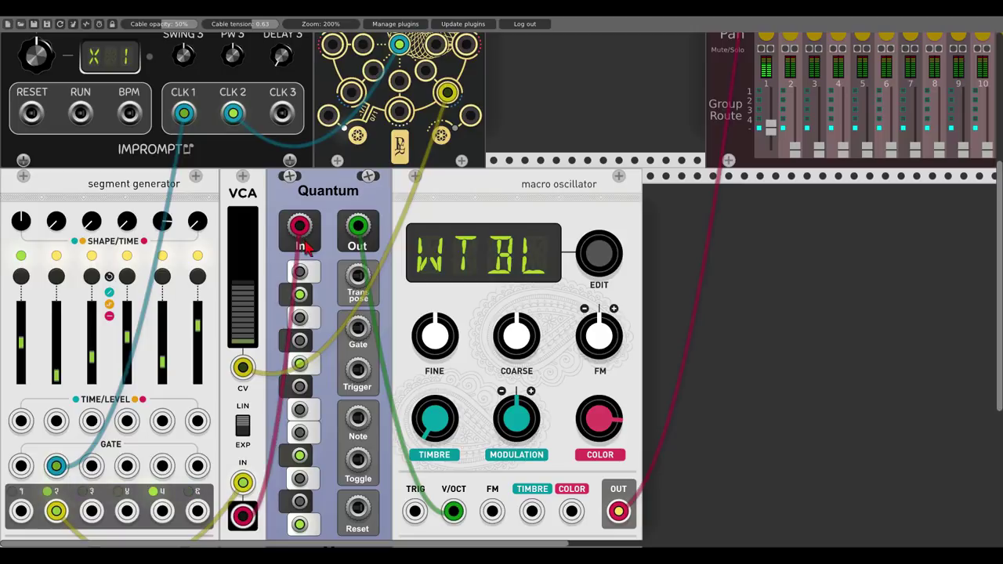
scroll(330, 258, up, 3)
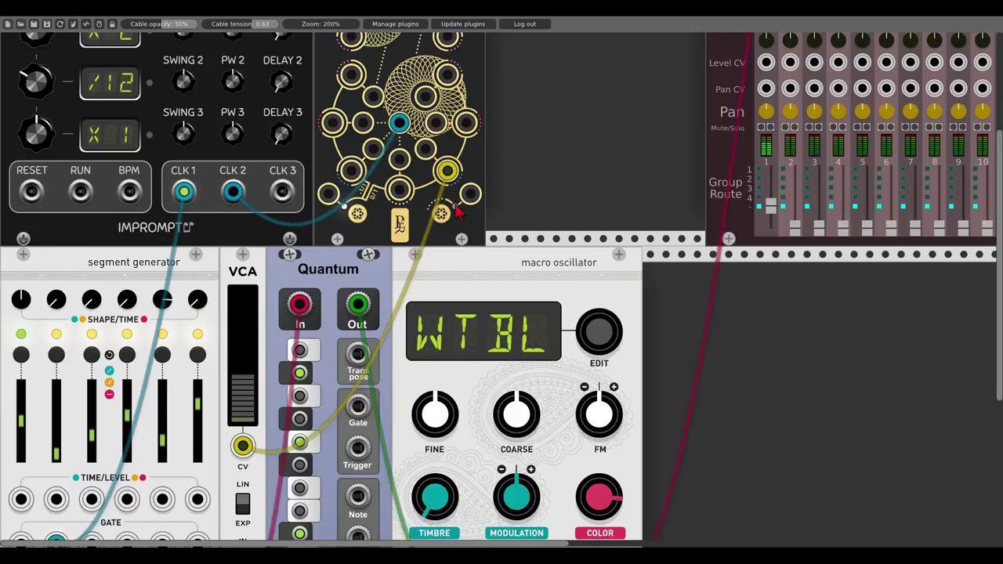
scroll(458, 206, up, 1)
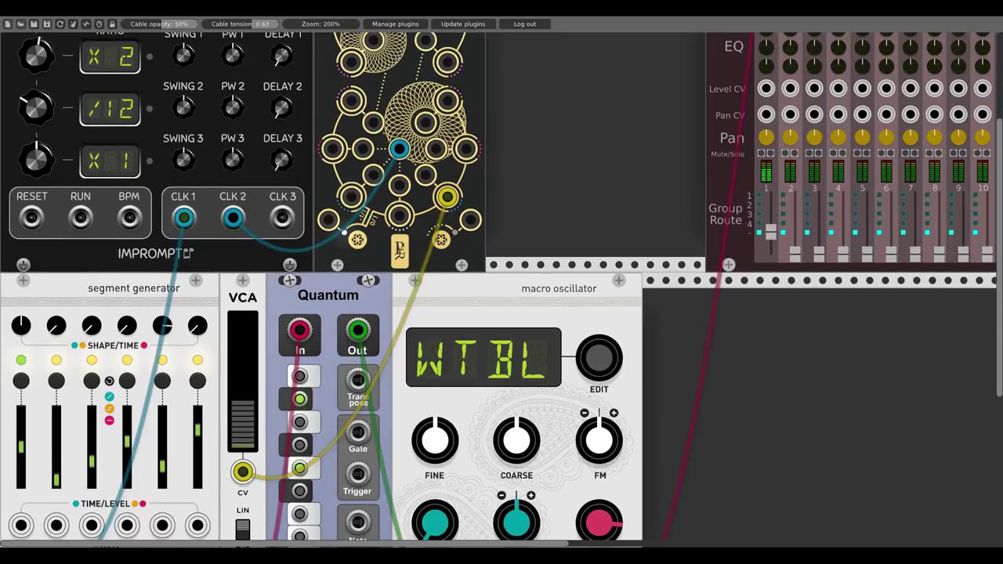
Add the Befaco Dual Atenuverter module directly beside Branes in the first row.
drag(330, 24, 328, 50)
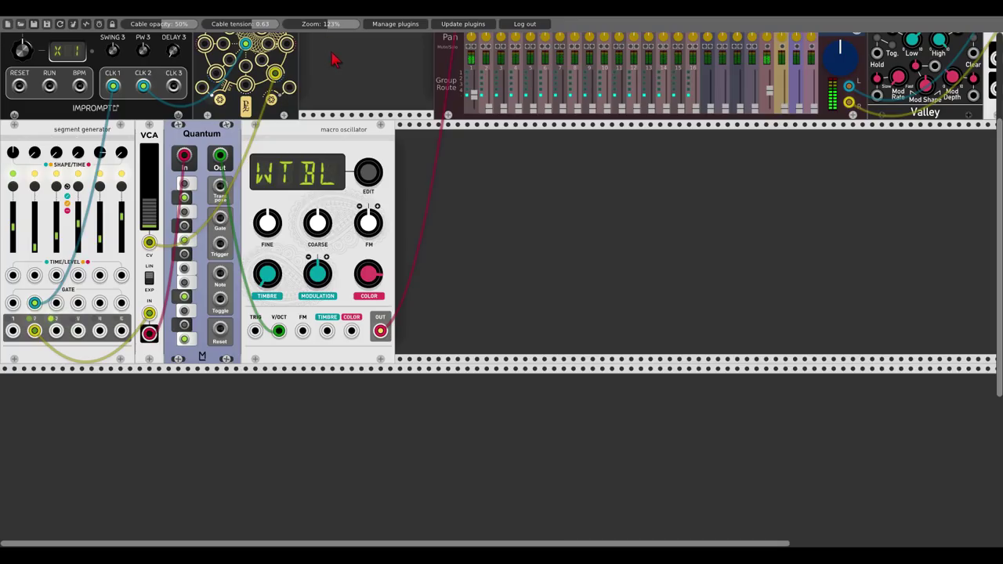
scroll(311, 140, up, 6)
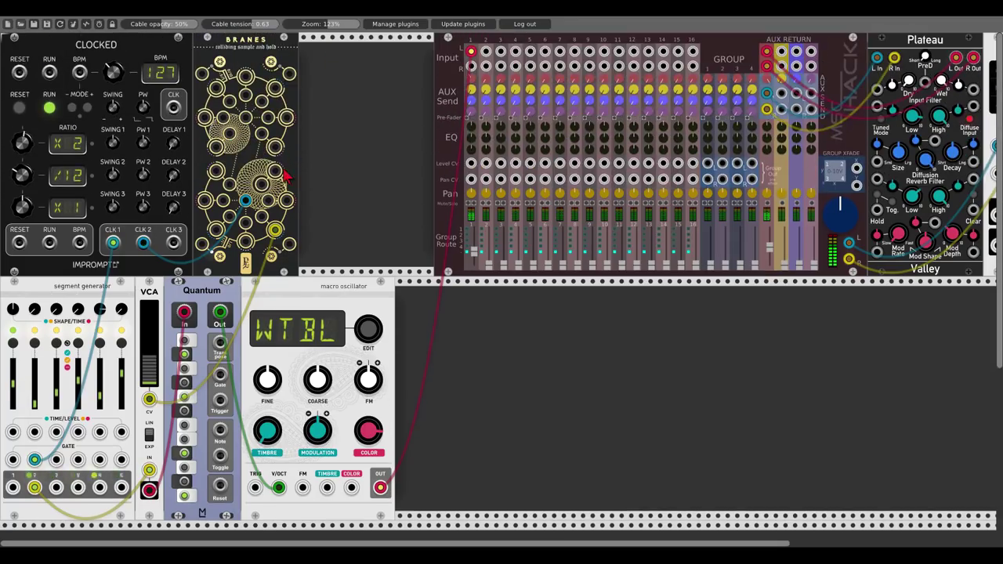
right_click(307, 150)
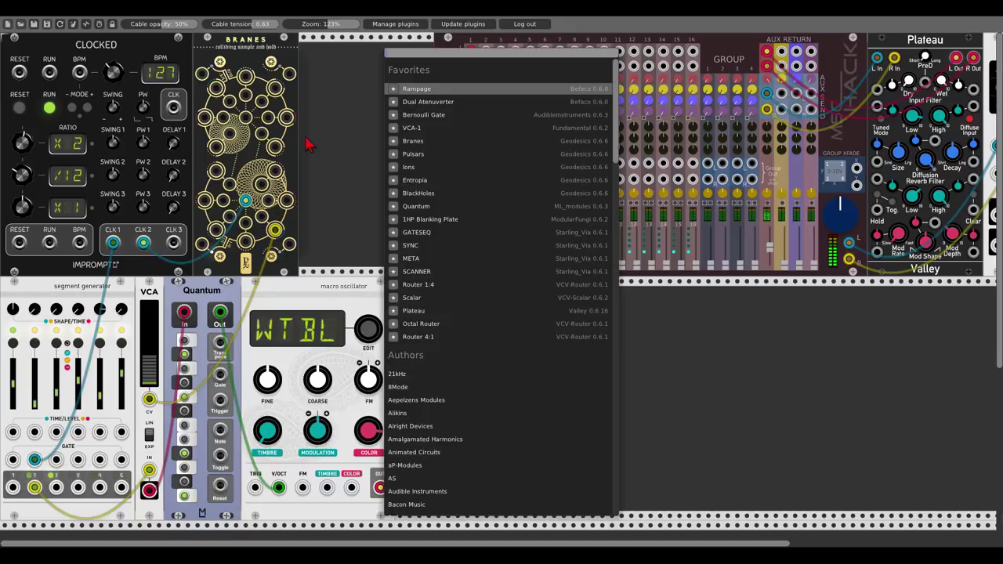
click(414, 111)
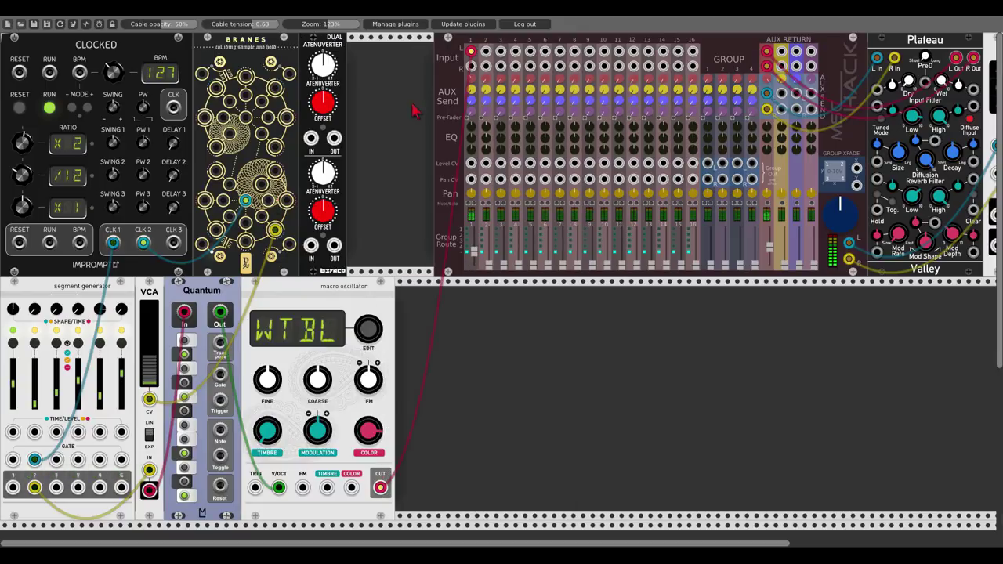
Route the Branes output through the Dual Atenuverter's lower channel into the VCA's CV input, and turn up that channel's gain and offset.
right_click(276, 231)
drag(275, 230, 149, 399)
drag(322, 172, 329, 206)
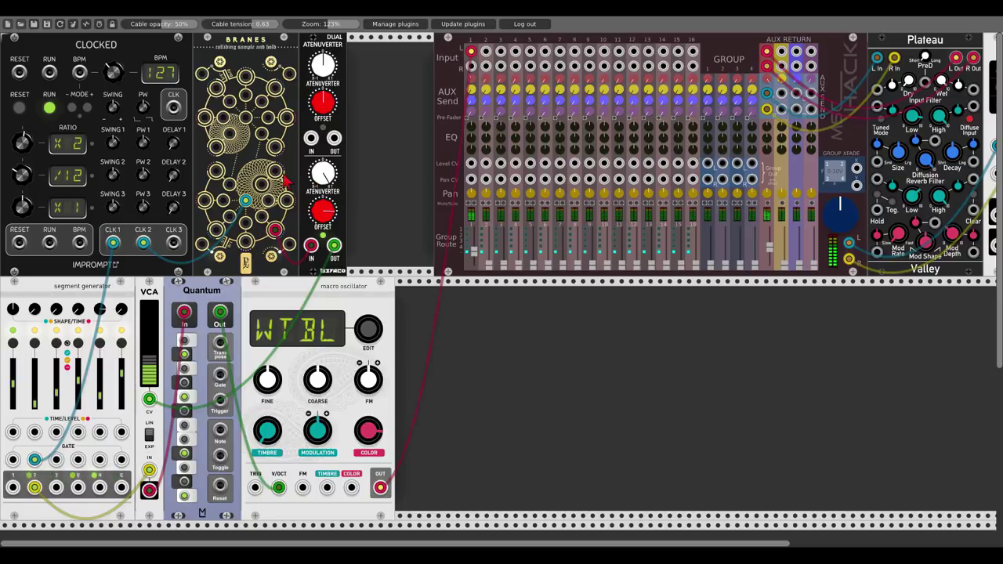
Move the CLK 2 cable to the trigger input of Branes' upper section, and patch an upper-section output into the lower atenuverter input.
right_click(275, 230)
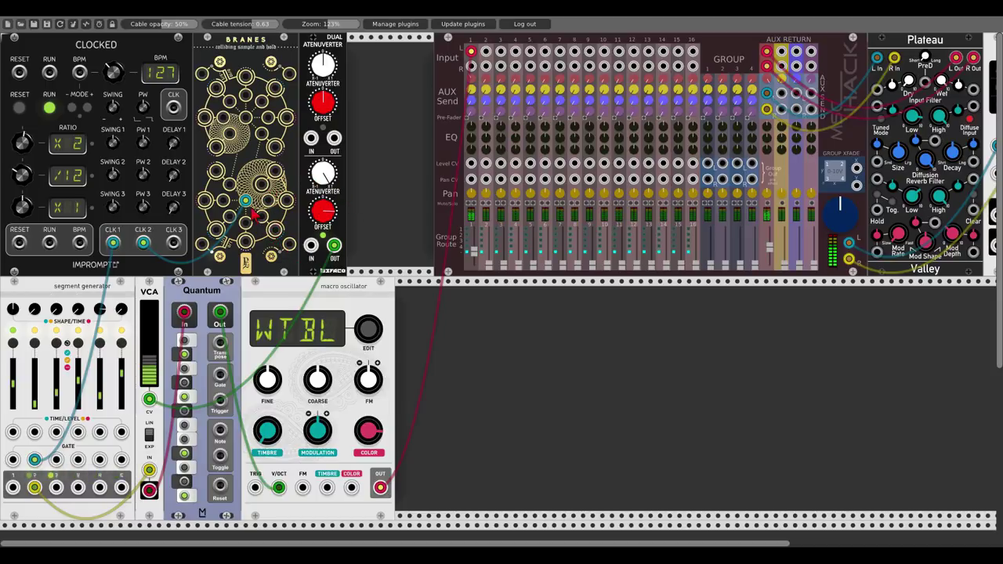
drag(246, 201, 245, 123)
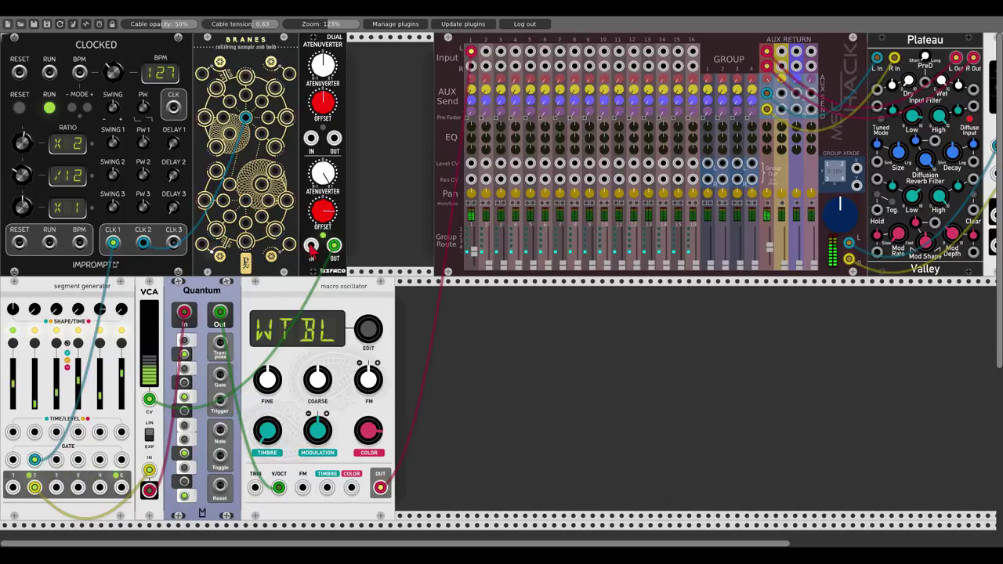
drag(311, 245, 217, 89)
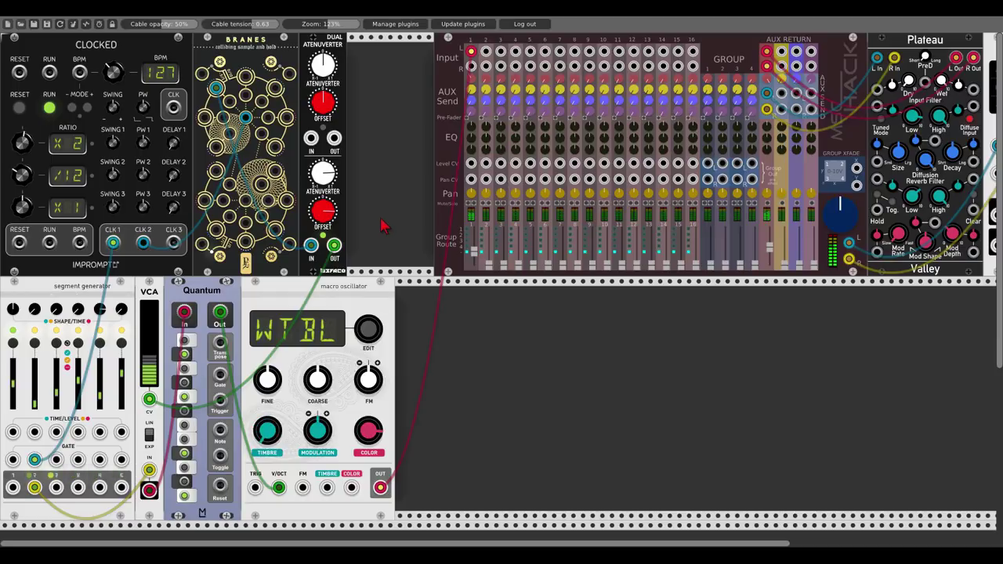
Duplicate the Quantum module beside the original, making room for it and moving the macro oscillator up against the duplicate.
scroll(384, 226, down, 2)
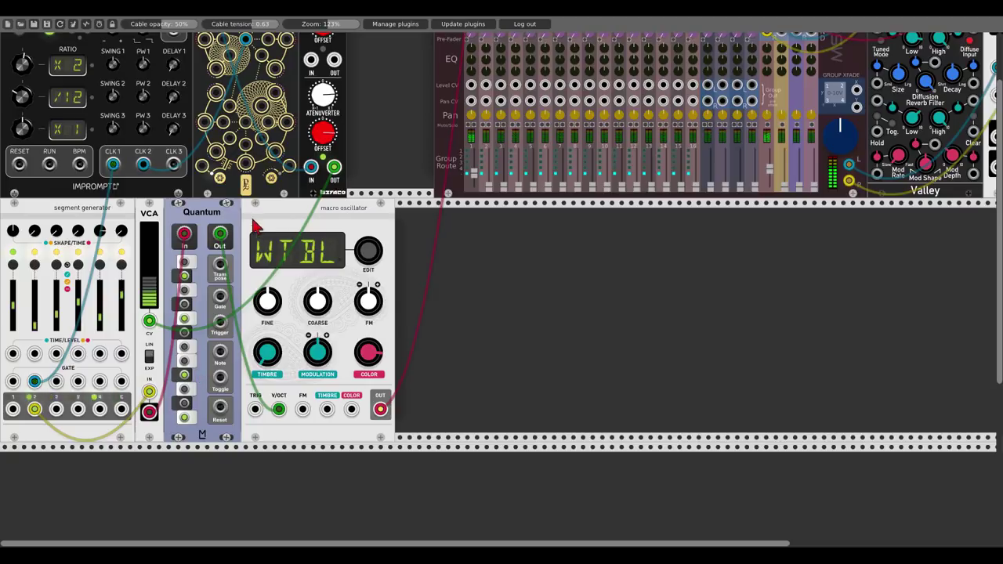
drag(255, 224, 457, 225)
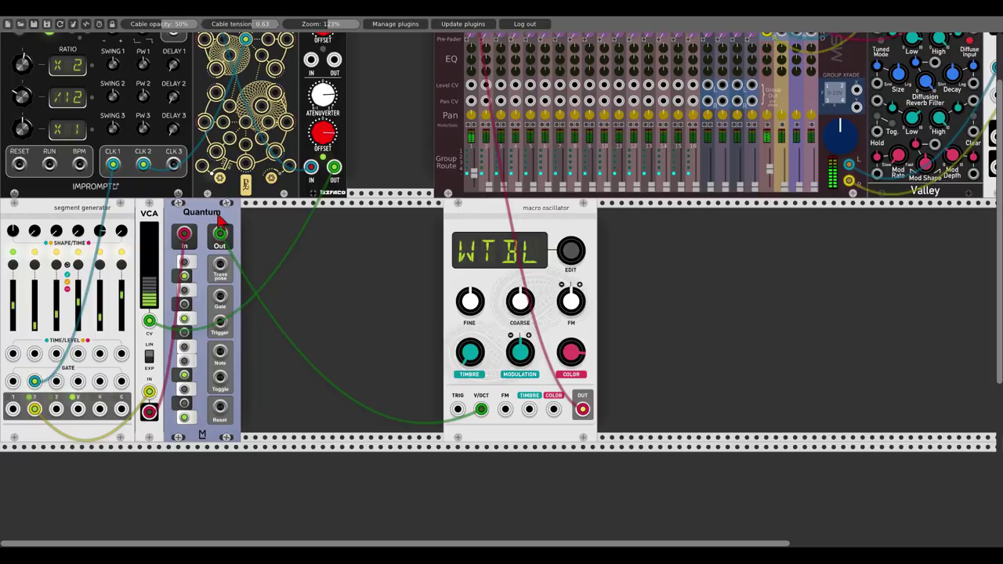
key(ctrl+d)
drag(458, 227, 333, 232)
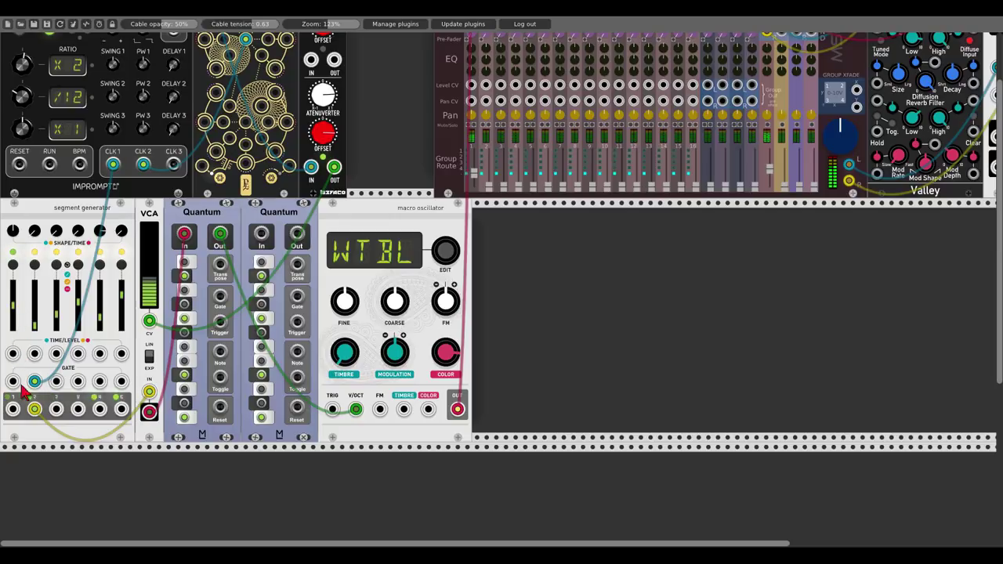
Patch the segment generator's first segment output into the second Quantum's In jack.
drag(13, 409, 261, 234)
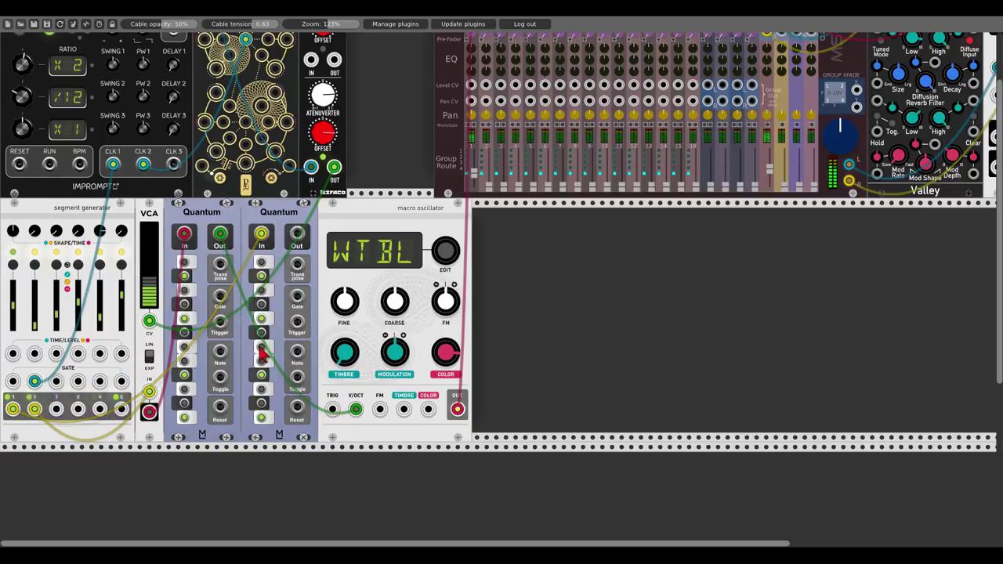
scroll(262, 340, up, 1)
scroll(278, 319, down, 1)
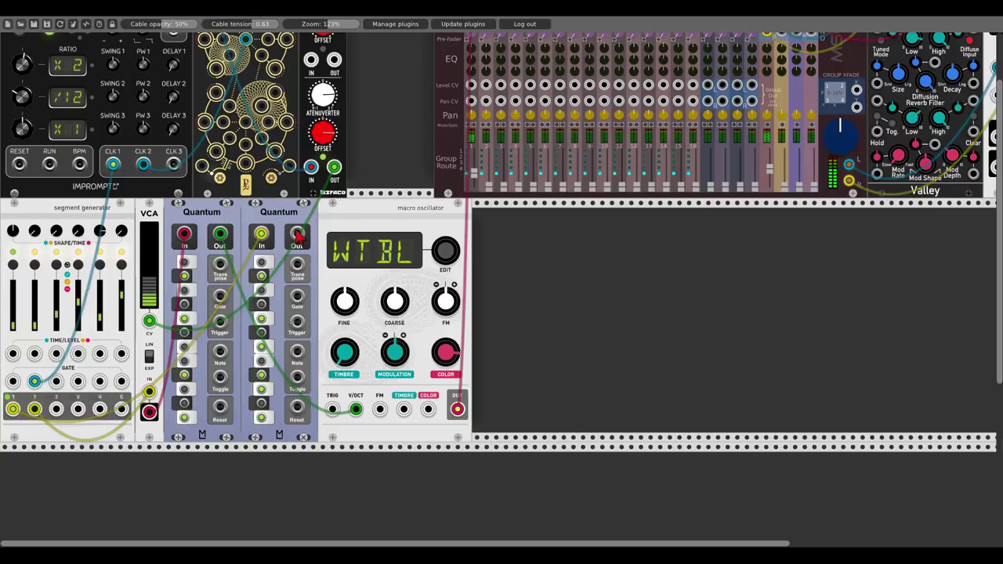
Patch the second Quantum's output into the first Quantum's Note input, and drive its Toggle input from Clocked's CLK 3 at ratio /5.
drag(298, 239, 220, 352)
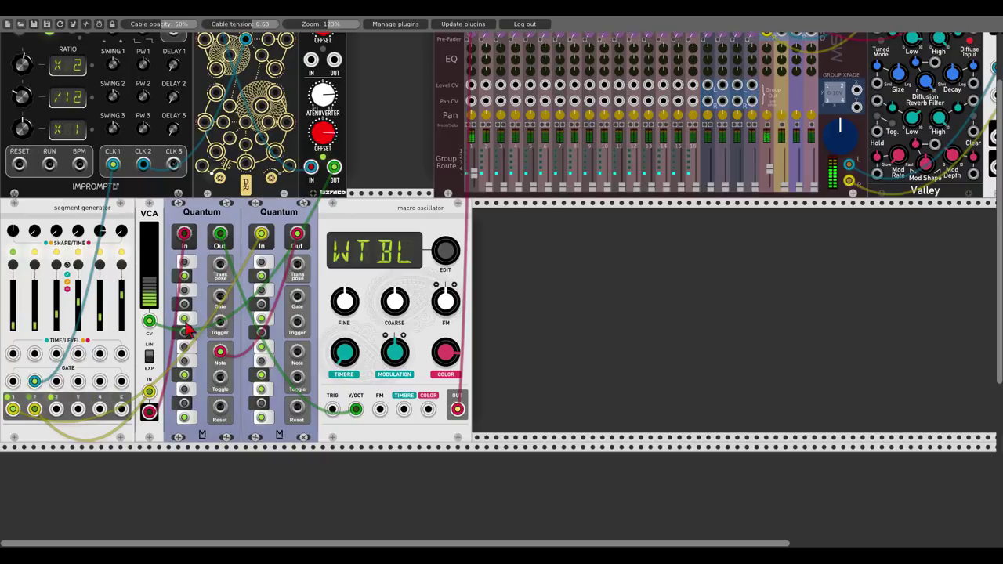
drag(187, 326, 222, 380)
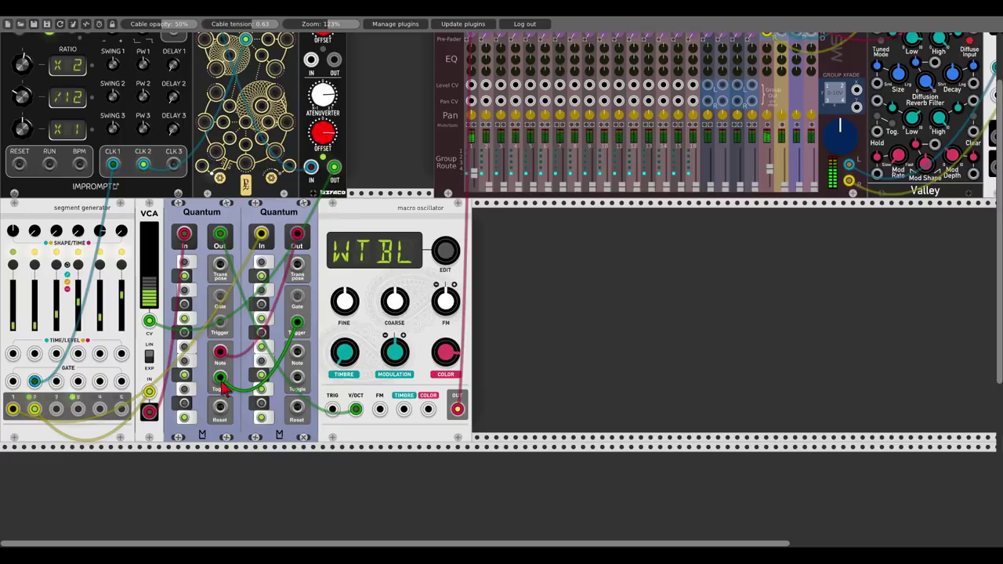
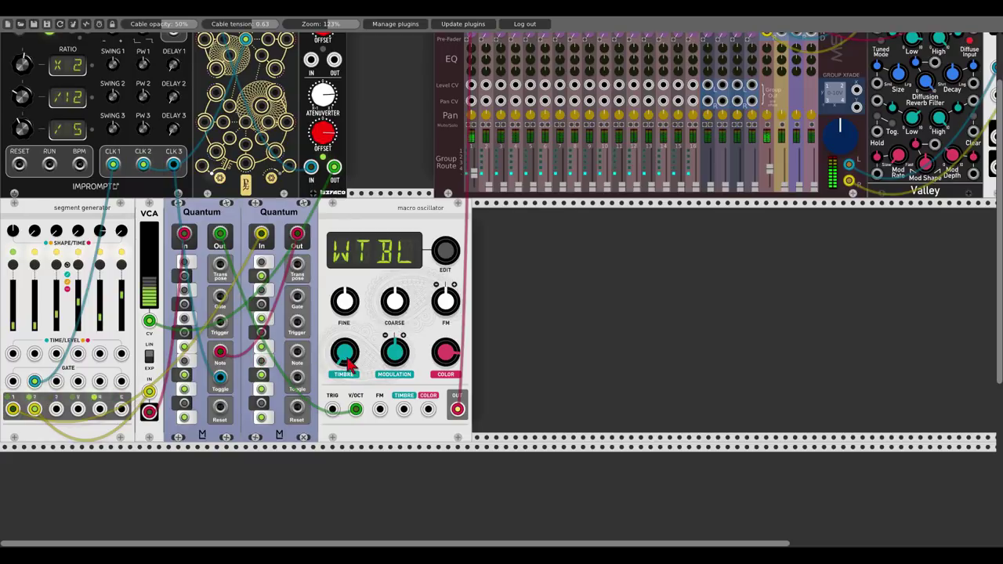
Patch the segment generator's first output into the oscillator's TIMBRE input with MODULATION turned up, and save the patch.
mouse_move(349, 358)
mouse_down()
mouse_move(349, 333)
mouse_move(361, 334)
mouse_move(348, 360)
mouse_up()
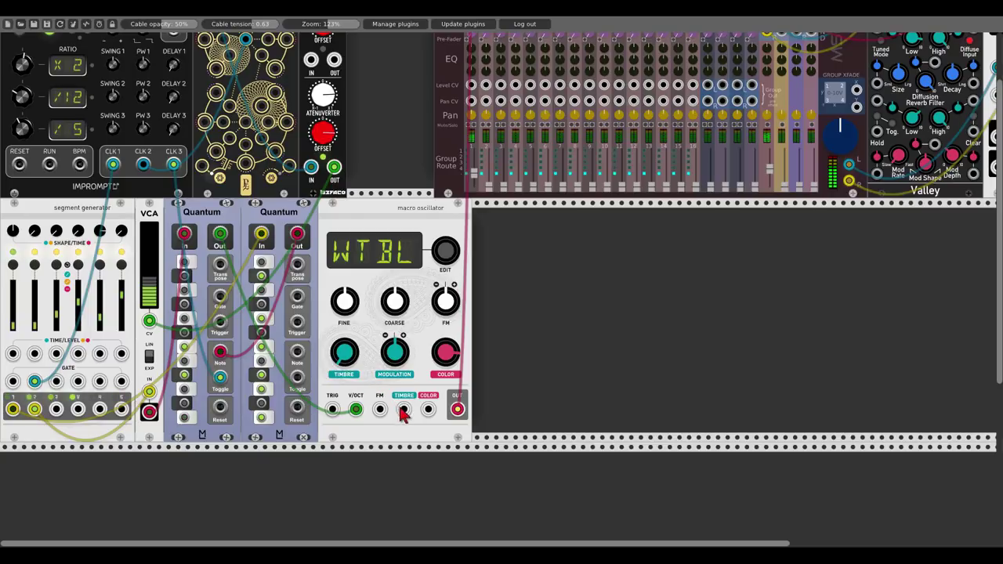
drag(404, 409, 35, 409)
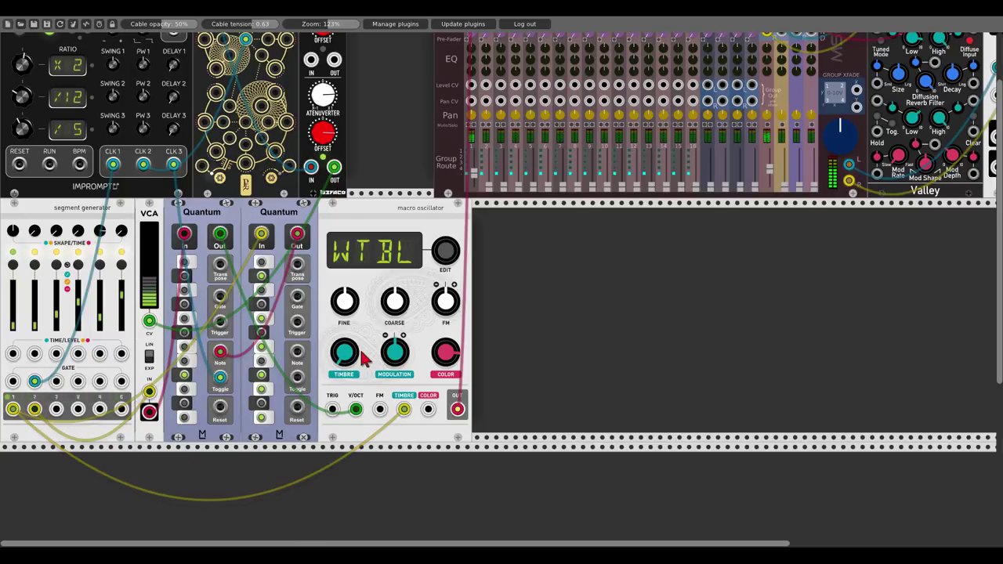
drag(394, 359, 394, 349)
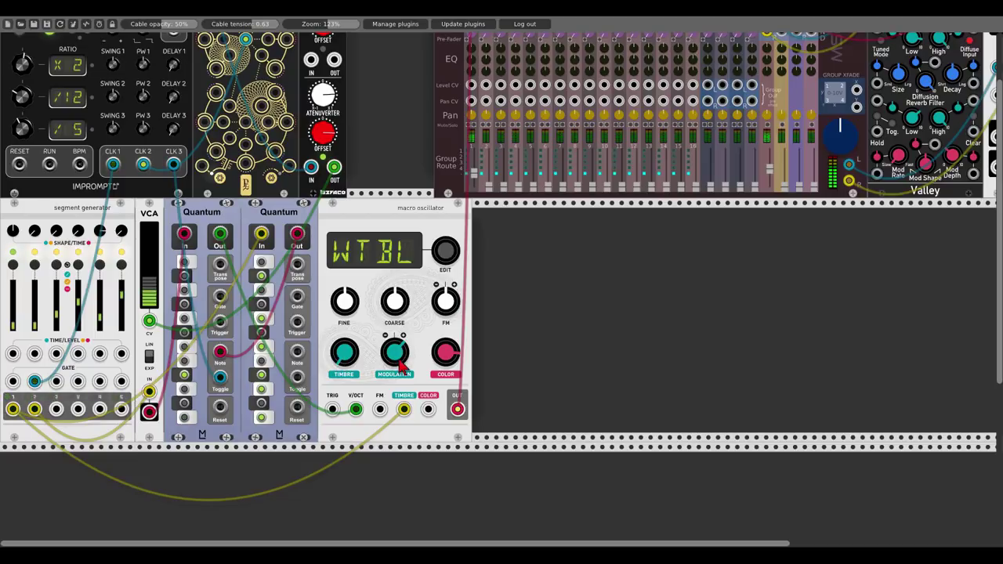
click(34, 26)
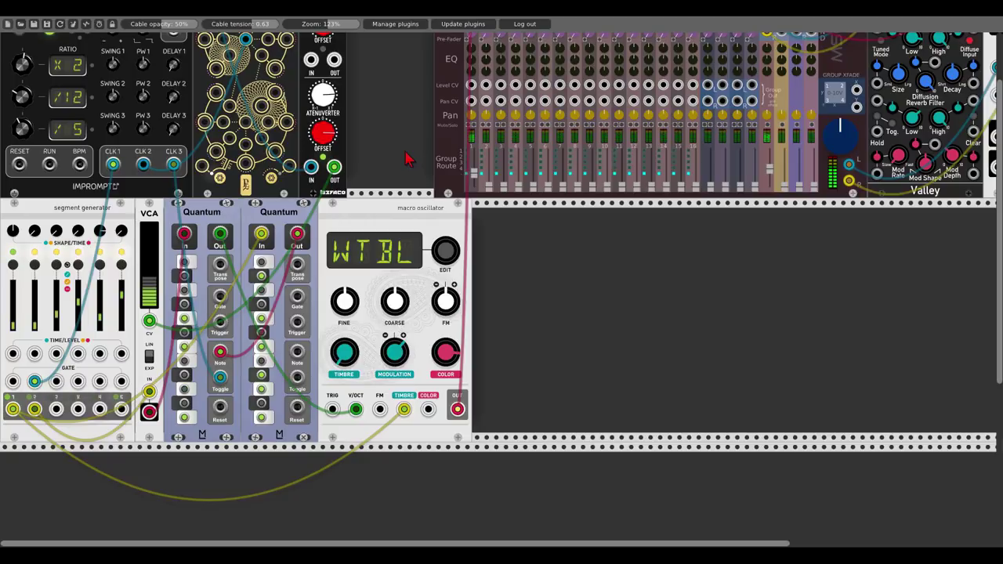
Search the module browser for "slap" and add the VultModulesFree Slap: Hitting Envelope beside the macro oscillator.
right_click(507, 294)
text(slap)
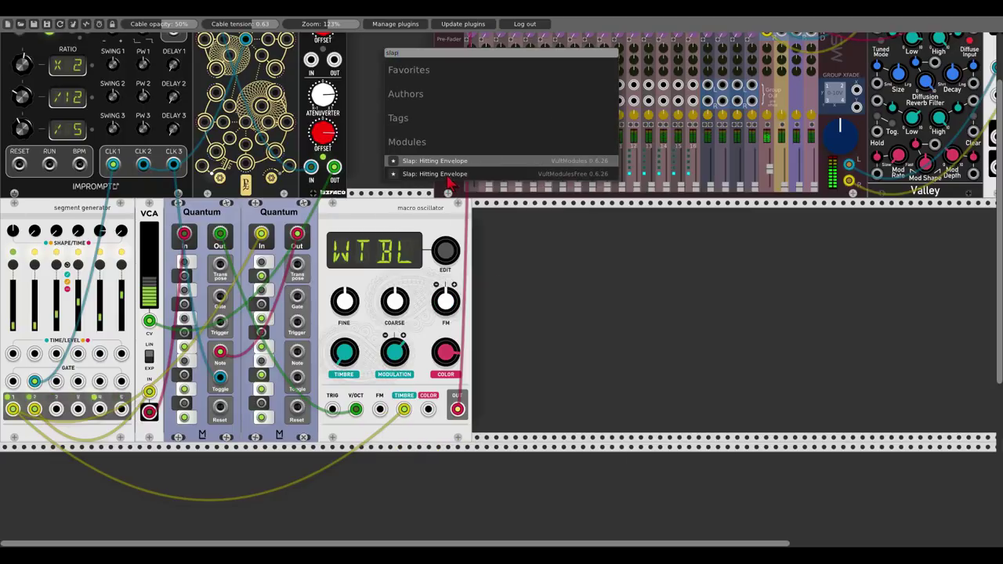
click(448, 175)
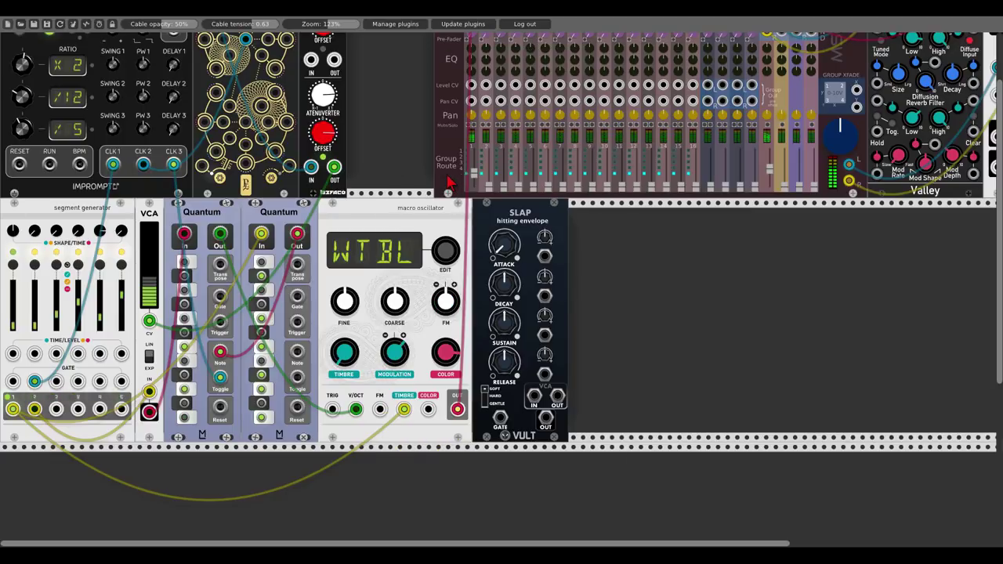
Route the macro oscillator's output through Slap's VCA into the mixer's channel 1 input.
drag(457, 409, 471, 56)
scroll(553, 396, up, 2)
scroll(479, 326, down, 2)
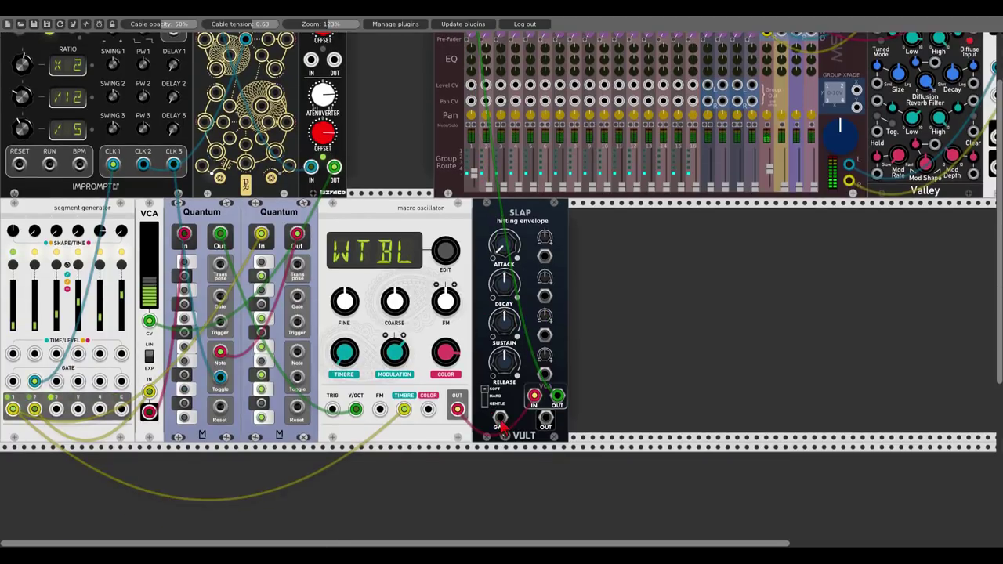
Patch the first Quantum's Gate output into Slap's GATE input, and set Slap's sustain to minimum with shorter decay and release.
drag(500, 417, 223, 305)
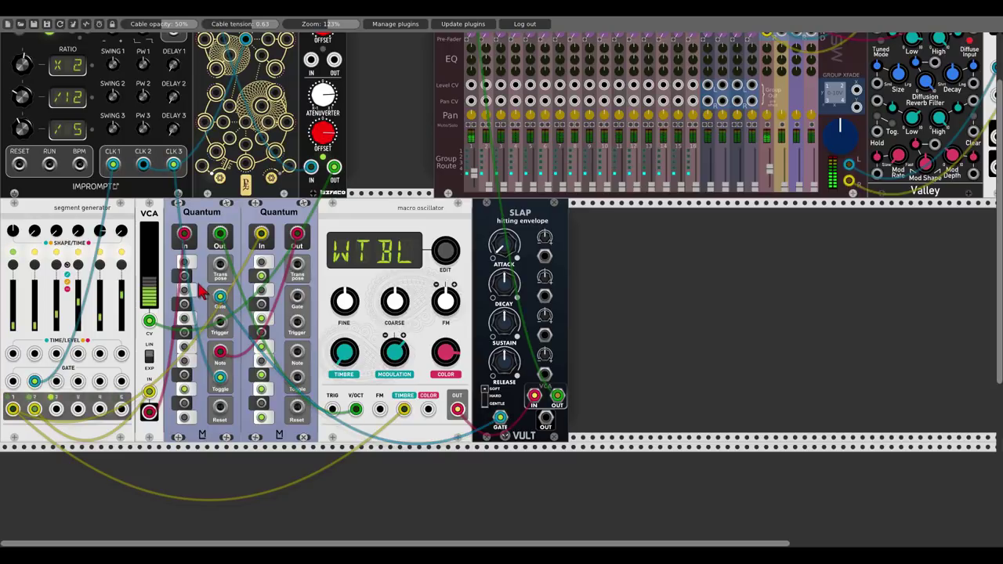
drag(501, 325, 501, 431)
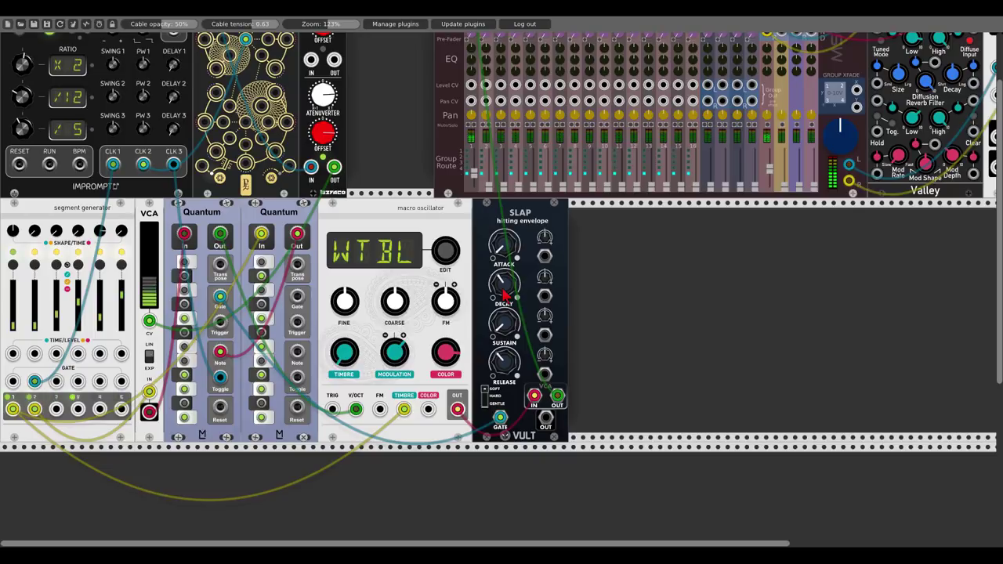
Patch the first Quantum's Trigger output into Branes' lower trigger input, and a lower Branes output into Slap's decay CV input.
scroll(504, 294, up, 3)
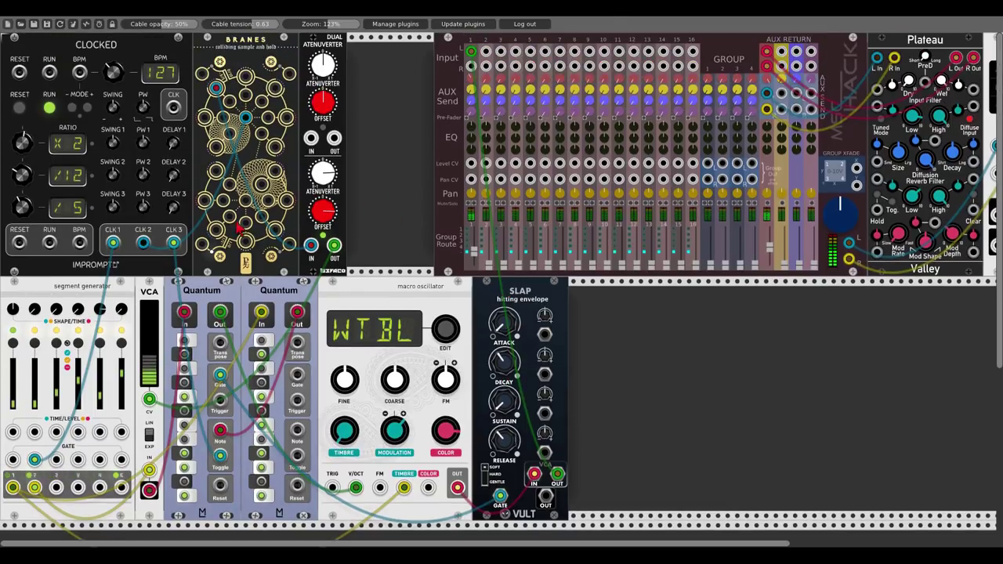
drag(244, 202, 222, 404)
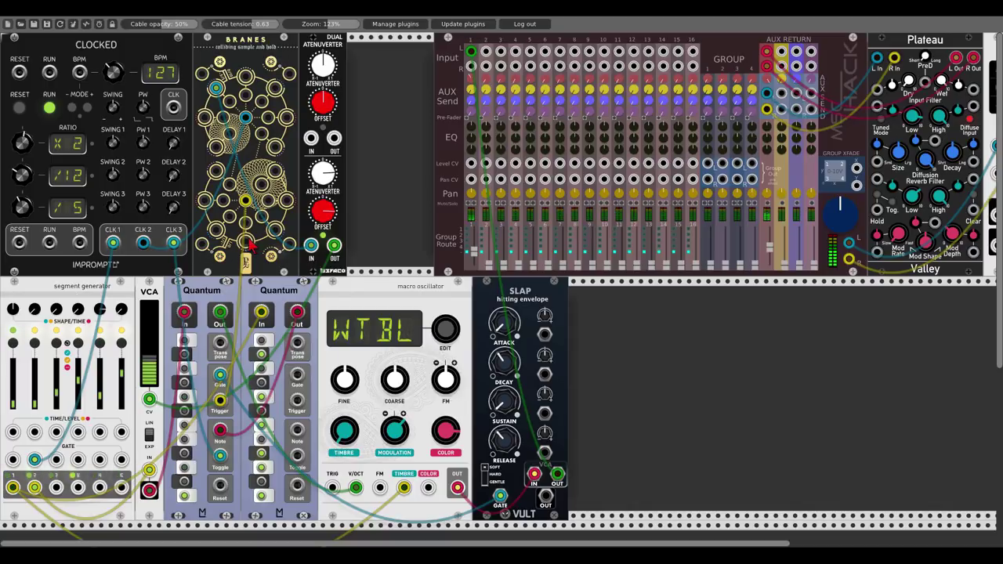
drag(249, 239, 545, 373)
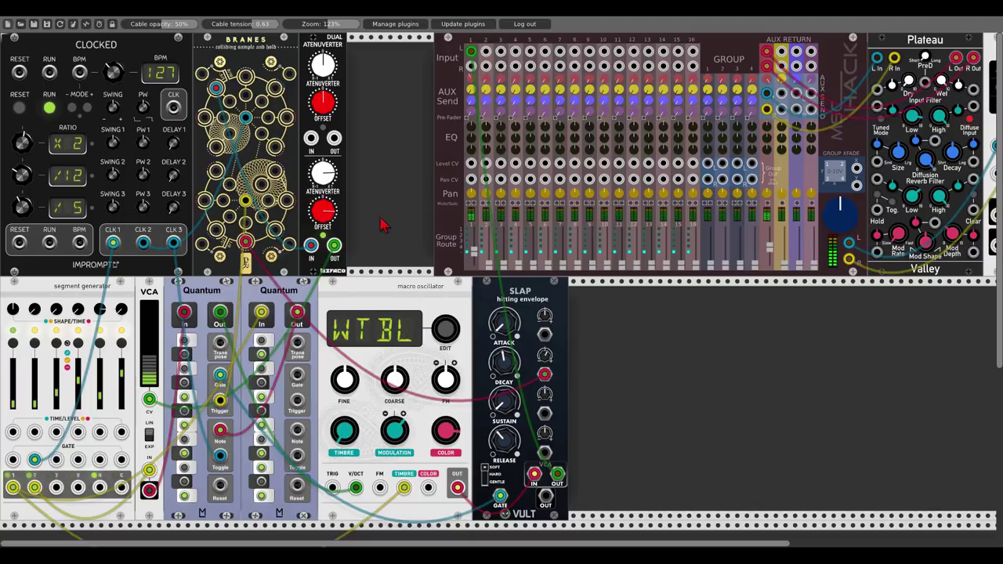
Add the Alright Devices Chronoblob2 delay module beside Slap.
right_click(663, 369)
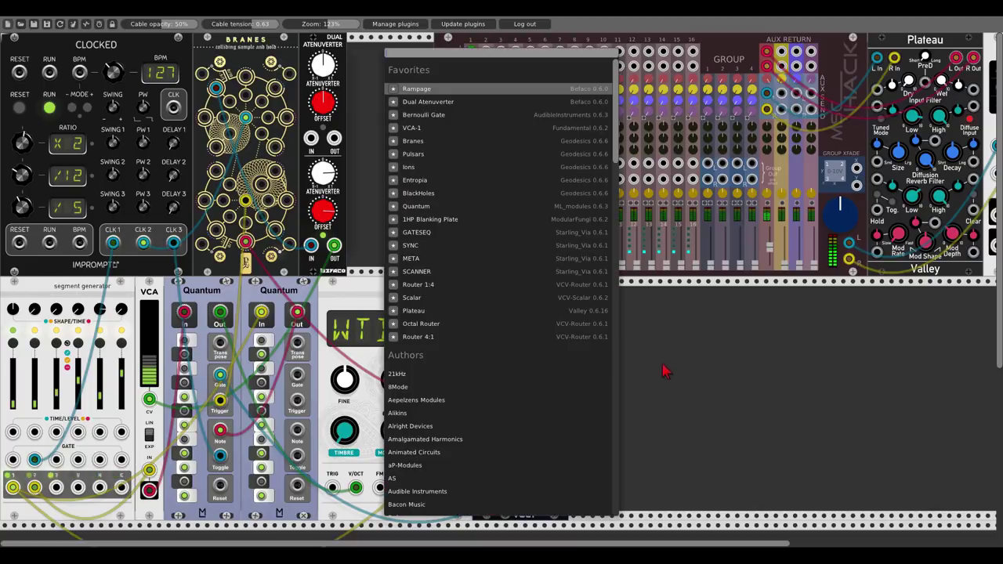
click(429, 428)
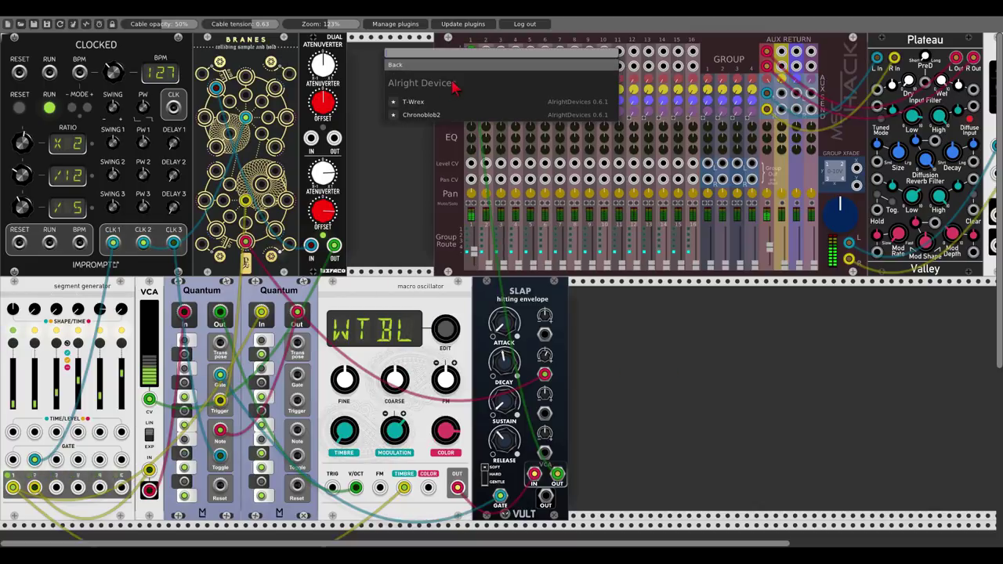
click(427, 114)
drag(619, 296, 600, 297)
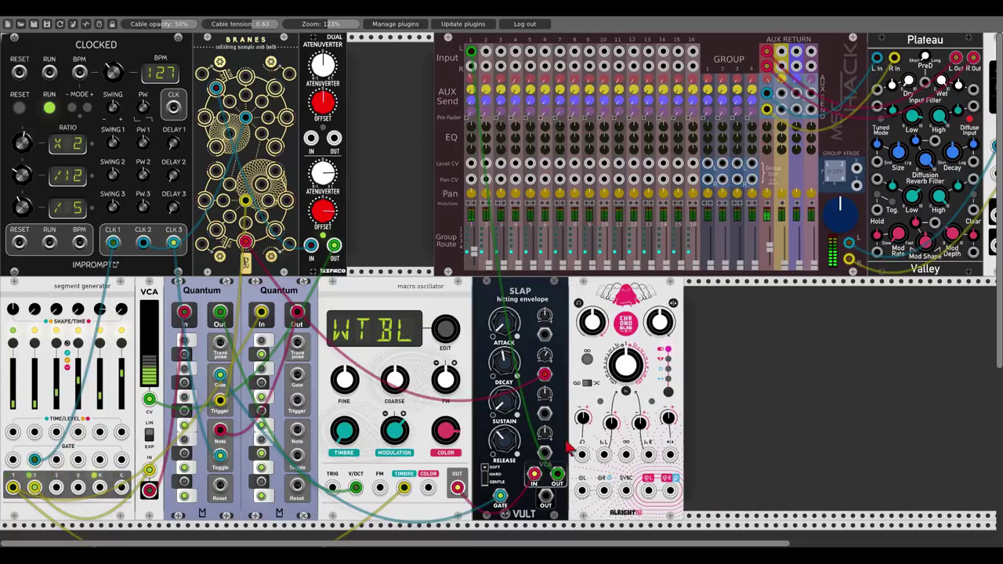
Route Slap's VCA output through Chronoblob2 into the mixer's channel 1 left and right inputs, and patch Clocked's CLK output into Chronoblob2's SYNC input.
drag(558, 474, 583, 492)
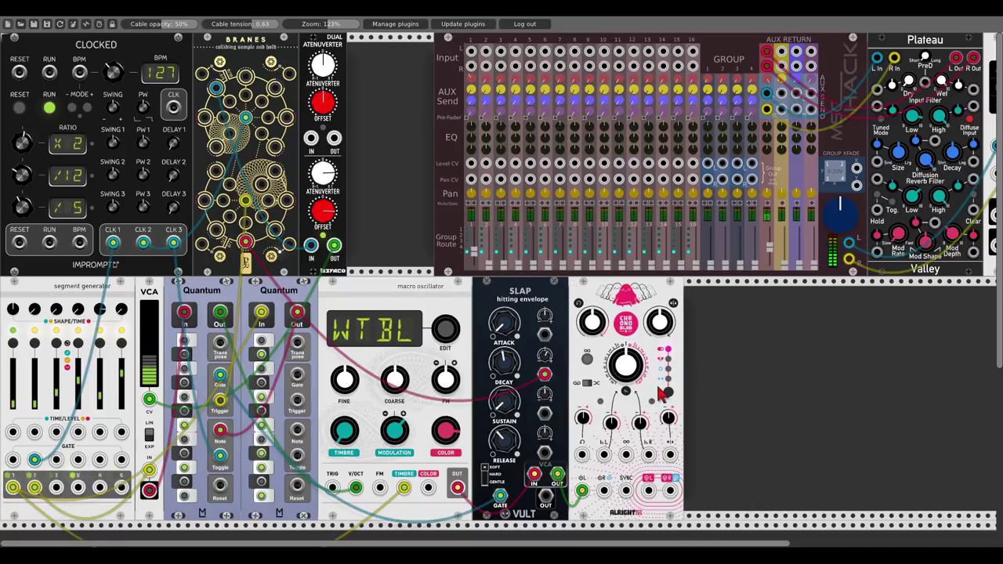
drag(648, 490, 673, 490)
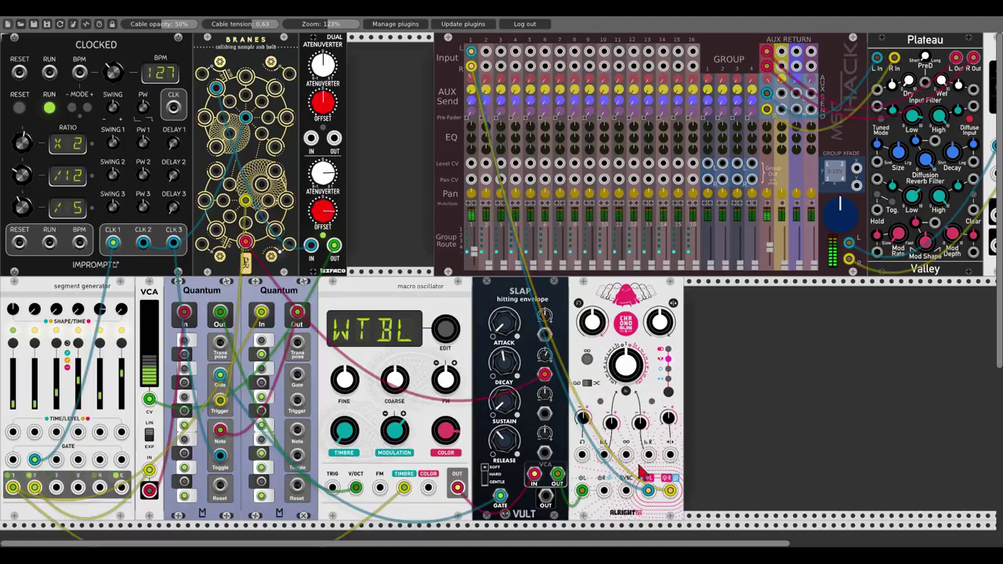
drag(627, 455, 174, 109)
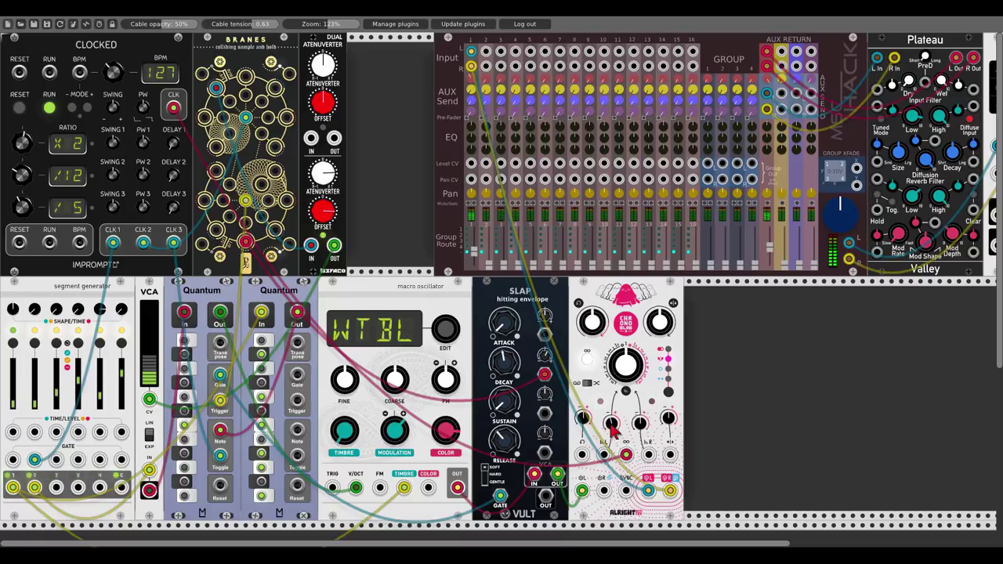
drag(626, 454, 626, 492)
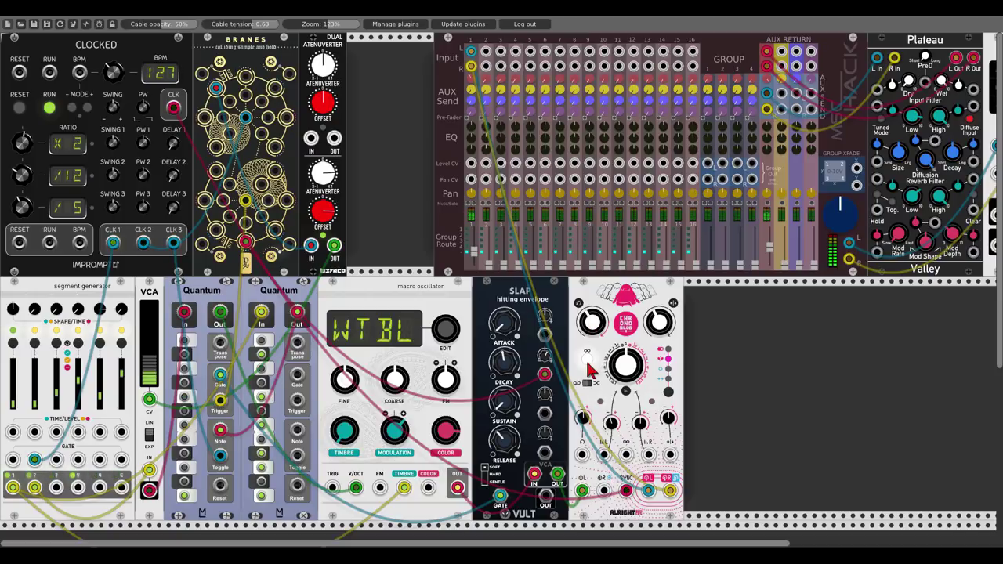
Toggle Chronoblob2's infinite loop mode on and off, leaving it off.
click(587, 358)
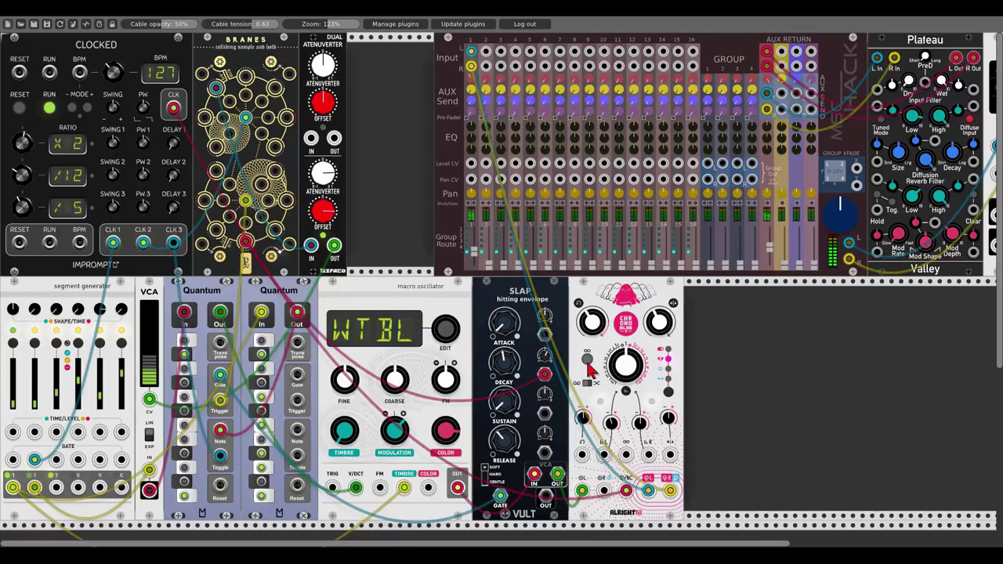
click(587, 358)
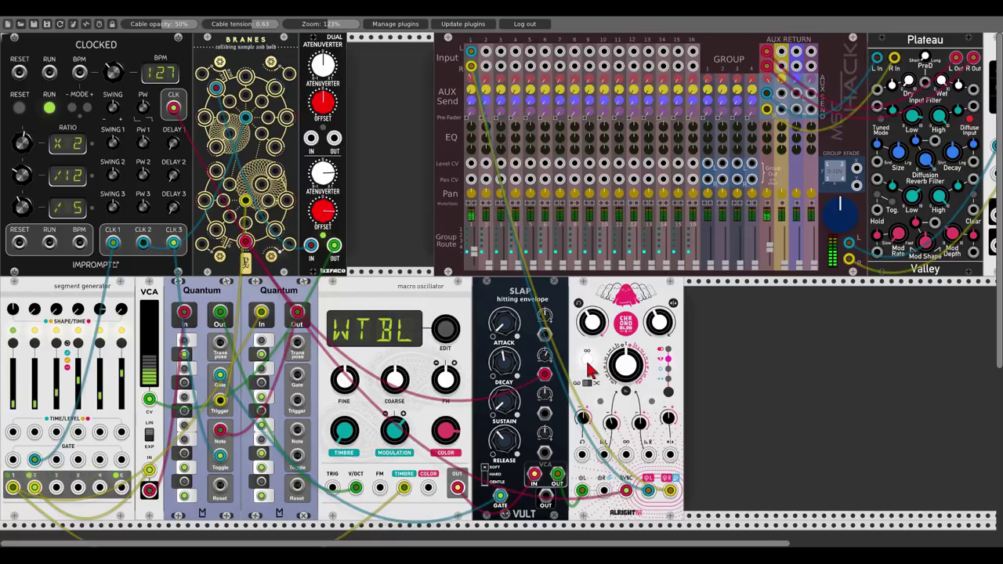
click(587, 359)
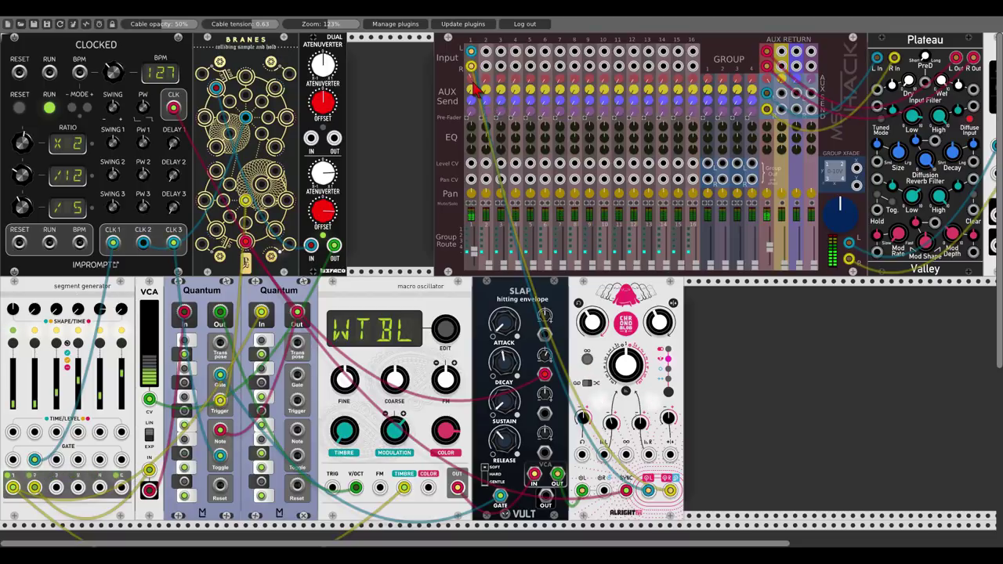
Patch a lower right Branes output into Slap's attack CV input.
mouse_move(498, 318)
mouse_down()
mouse_move(499, 266)
mouse_move(499, 321)
mouse_move(502, 304)
mouse_up()
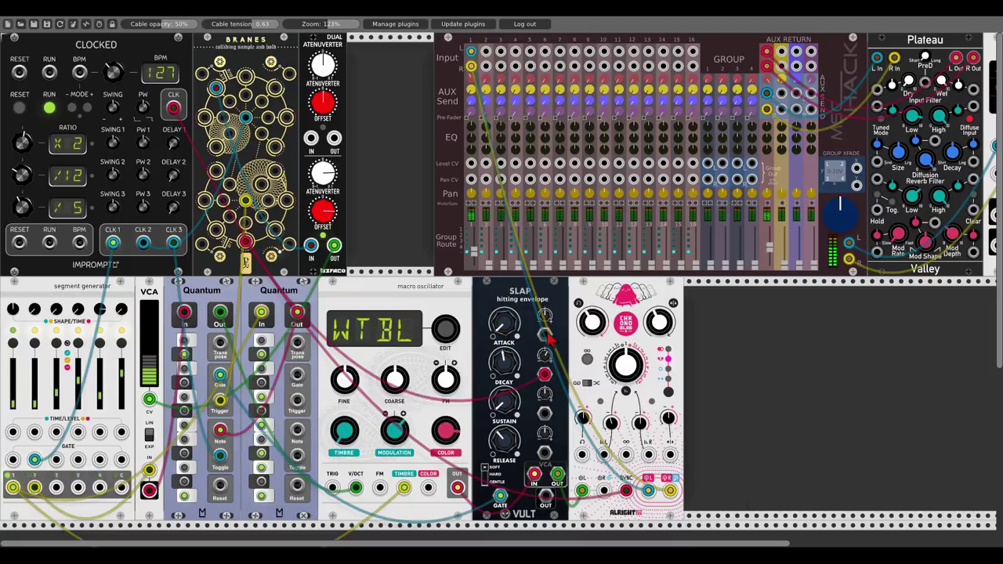
drag(547, 336, 274, 230)
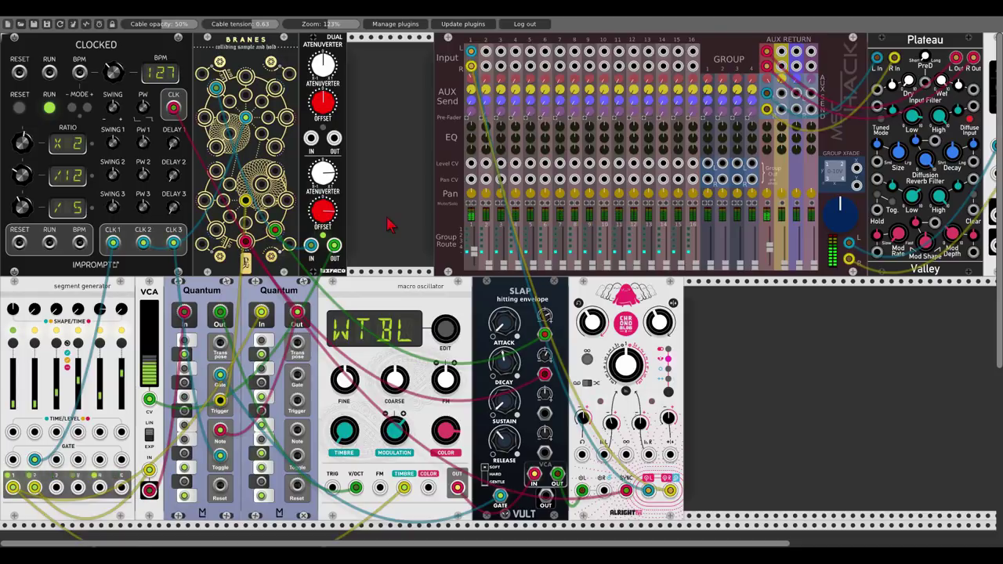
Duplicate the wavetable macro oscillator into the empty row below it.
scroll(390, 225, down, 2)
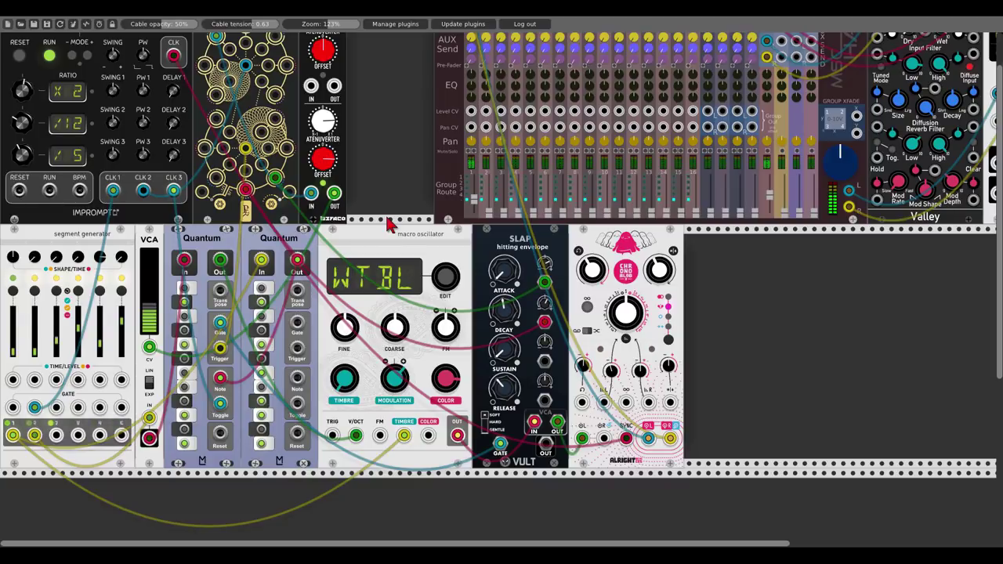
scroll(389, 225, down, 1)
key(ctrl+d)
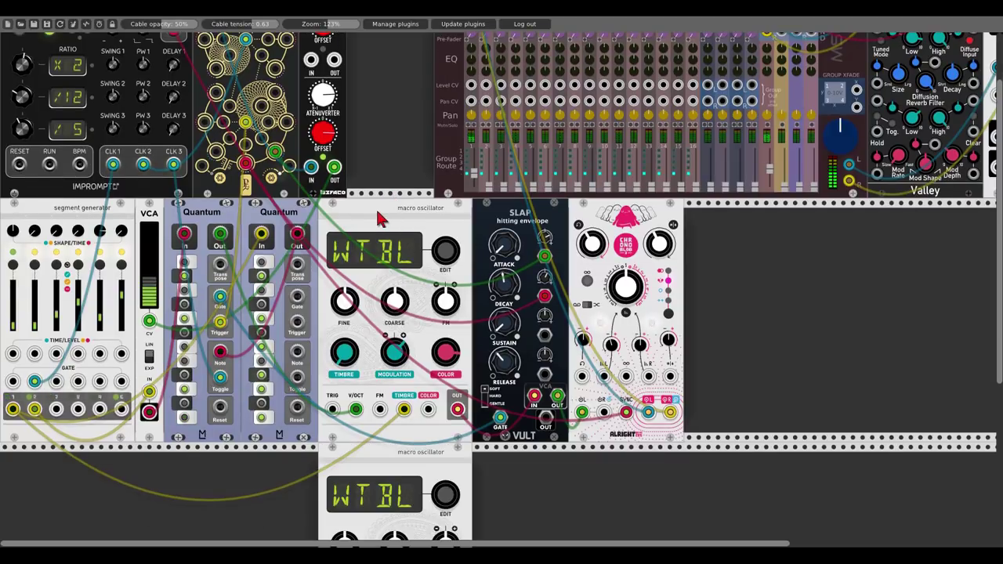
Turn down Color on the duplicated macro oscillator and reset its Timbre and Modulation knobs to centre.
scroll(376, 219, down, 8)
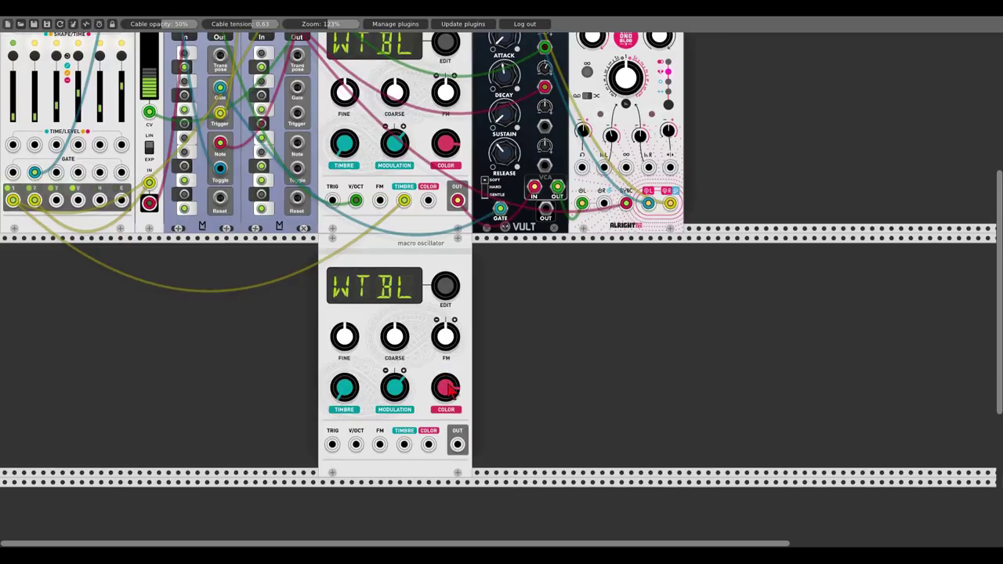
drag(449, 386, 449, 533)
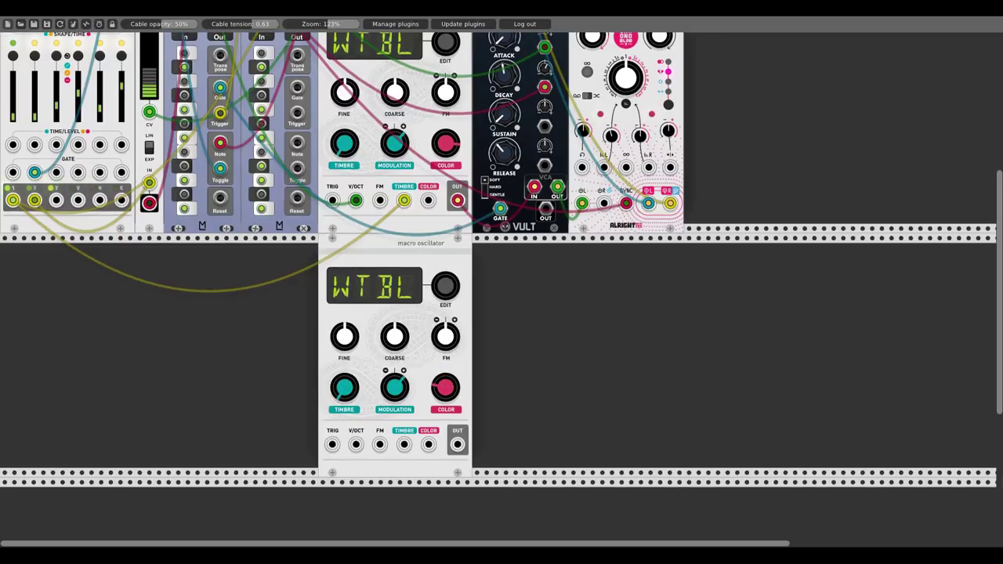
right_click(404, 375)
click(395, 385)
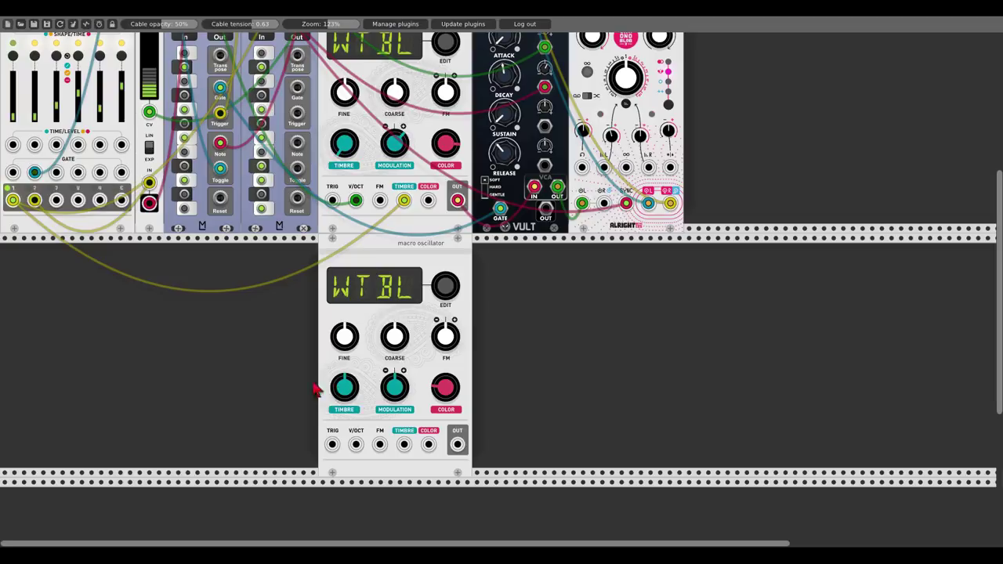
scroll(192, 356, up, 5)
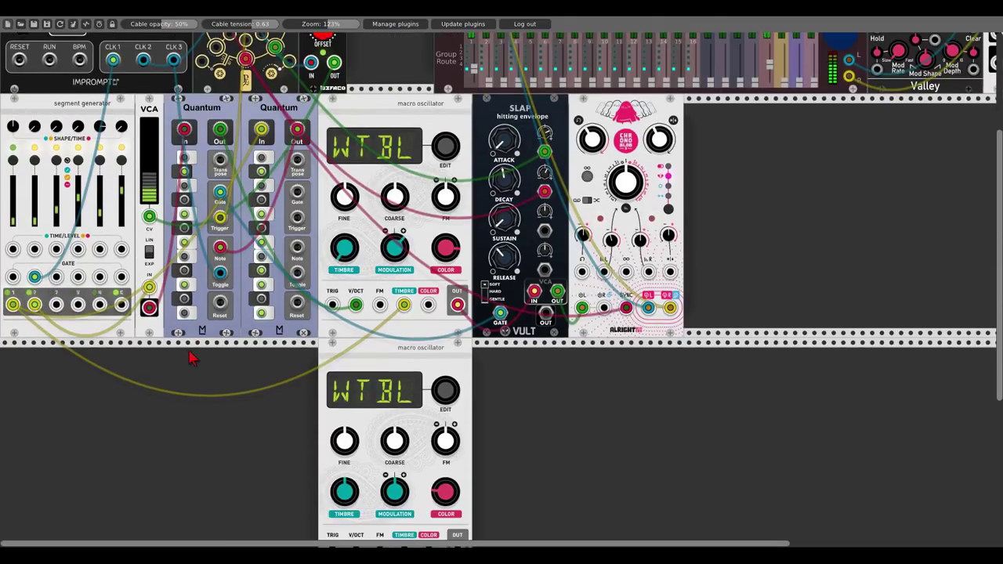
scroll(193, 357, down, 1)
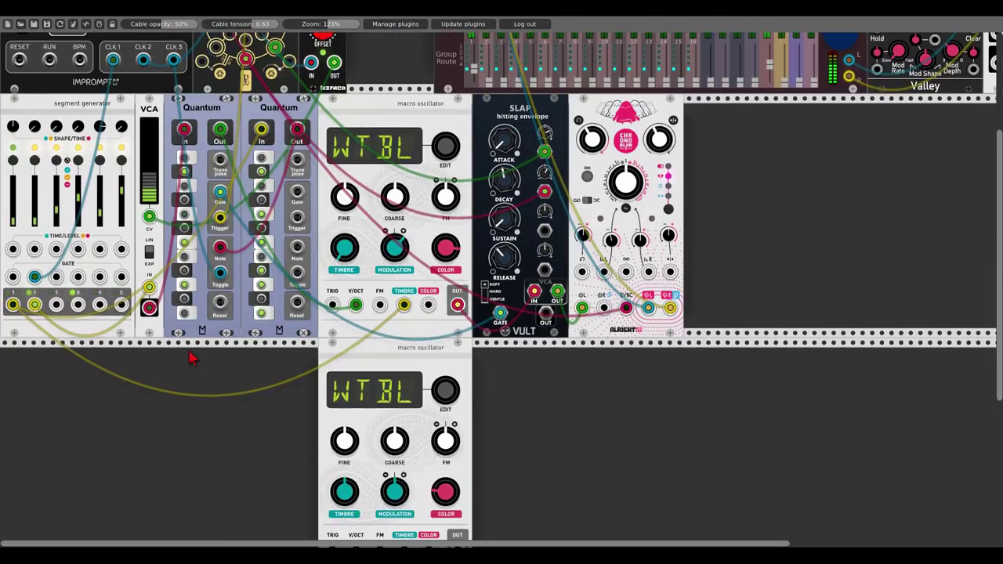
scroll(193, 357, down, 1)
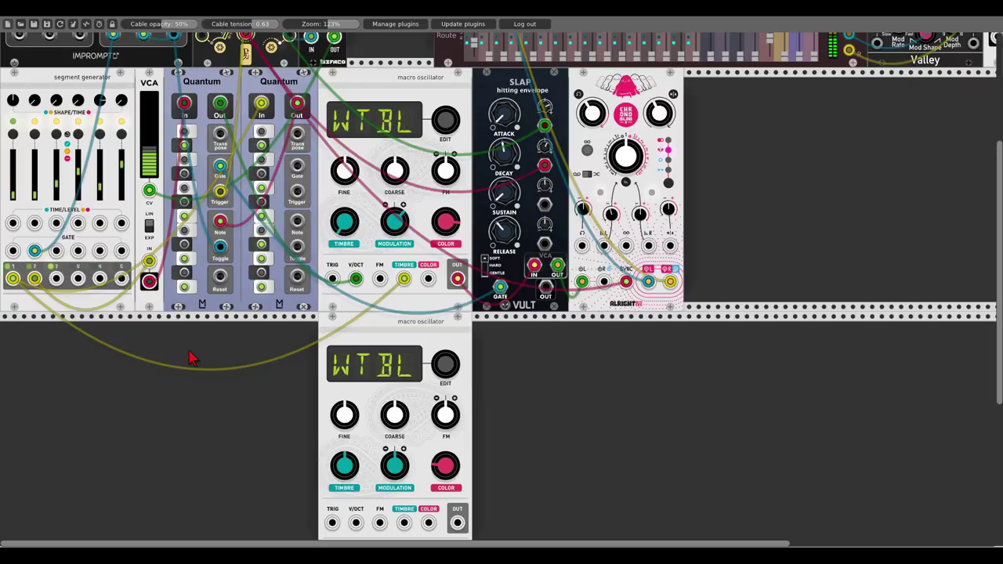
scroll(193, 357, down, 2)
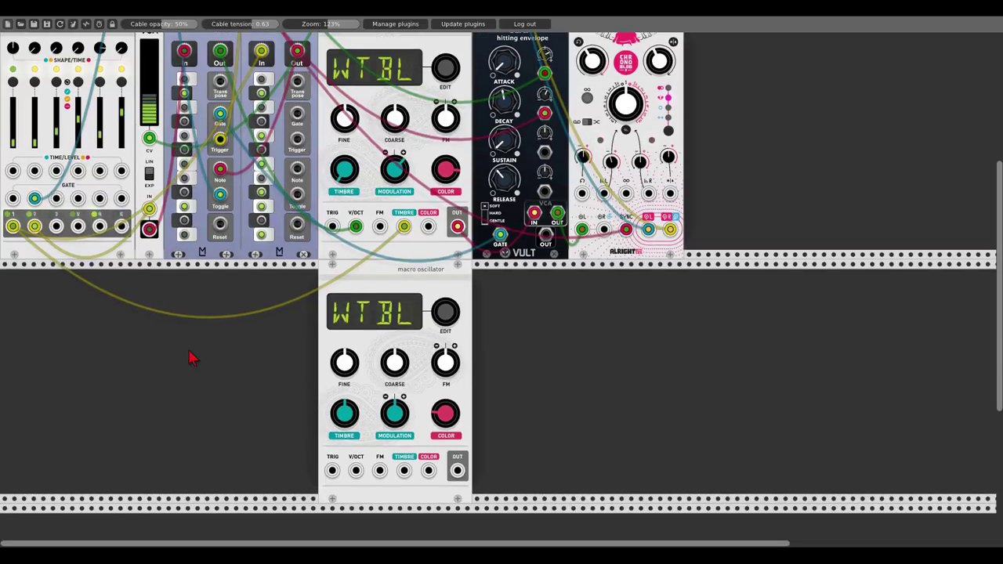
scroll(193, 357, up, 10)
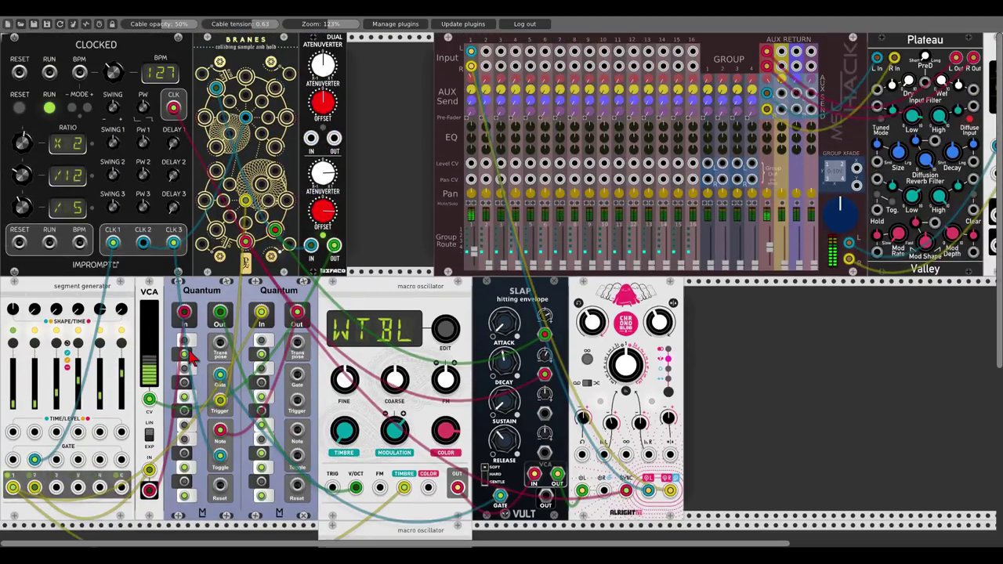
scroll(193, 358, down, 10)
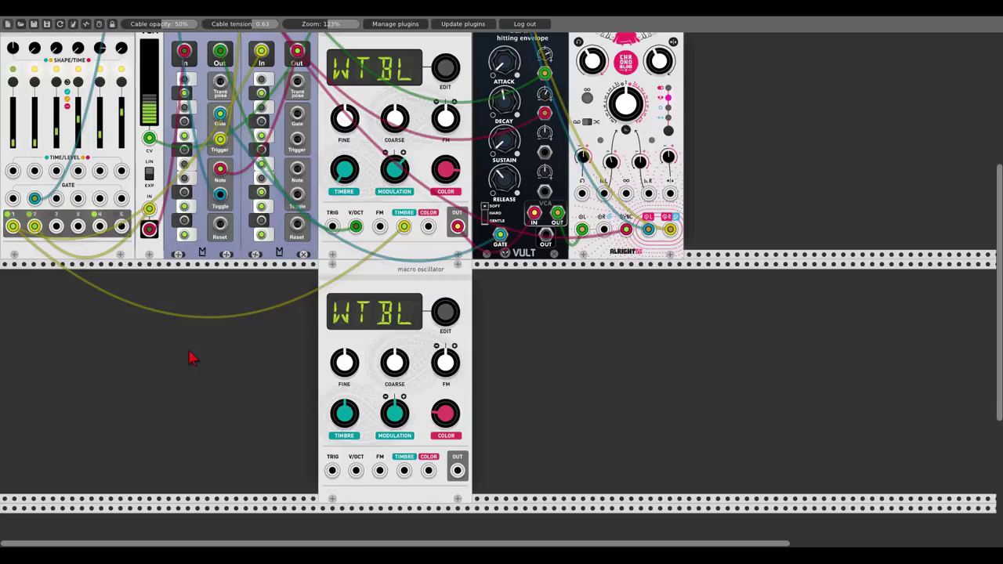
Search the module browser for "sample" and add Bogaudio's S&H dual sample and hold below the Quantum modules.
right_click(210, 384)
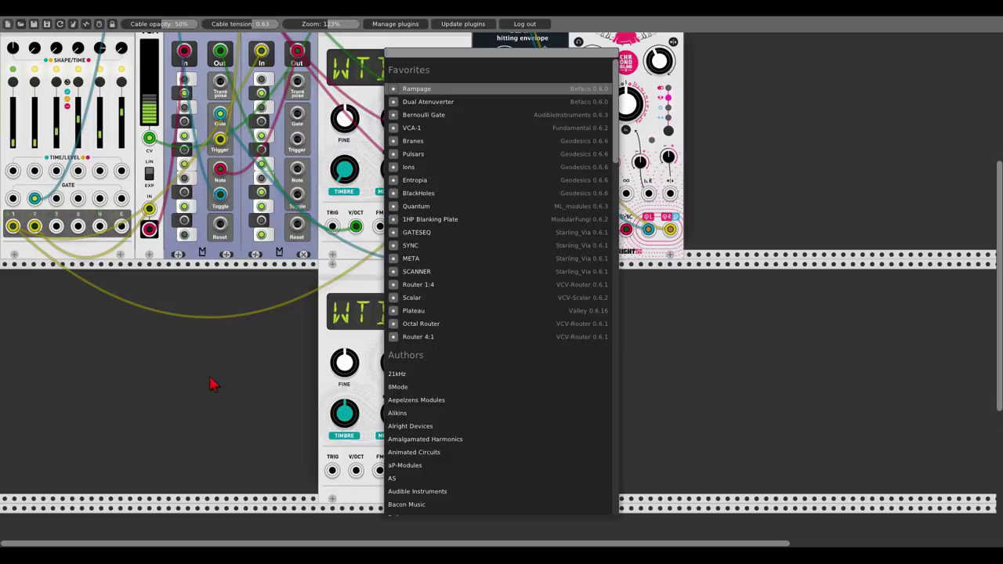
text(sample)
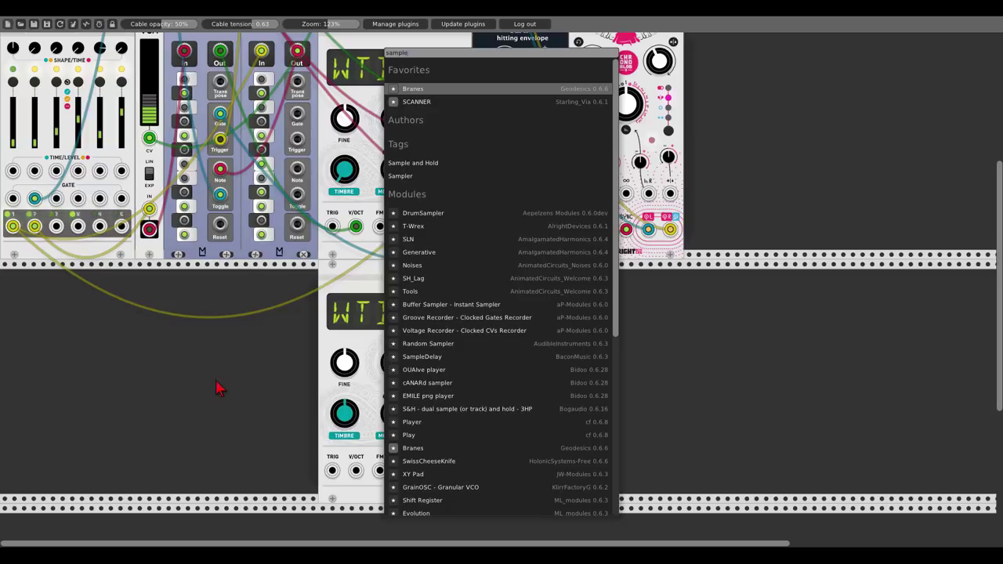
click(451, 410)
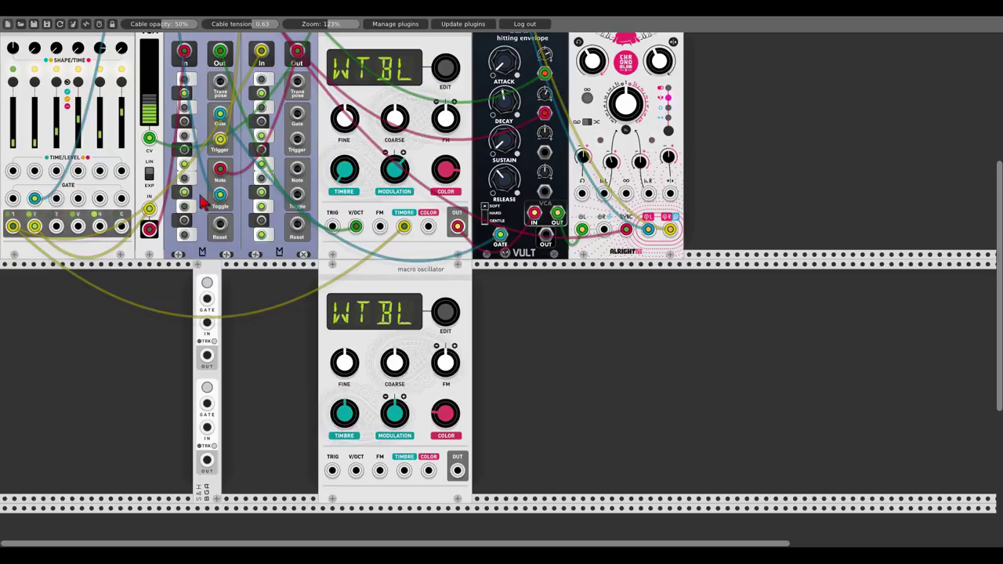
Patch the first Quantum's Out into the upper S&H IN, and Clocked's CLK 2 output into the upper S&H GATE.
drag(207, 321, 220, 51)
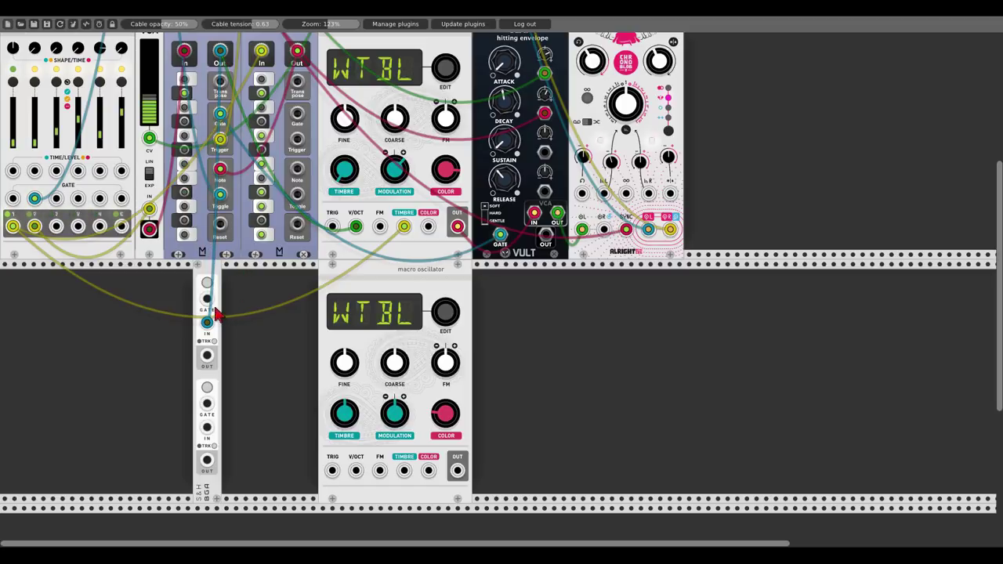
drag(207, 298, 143, 243)
scroll(207, 304, up, 6)
scroll(146, 249, down, 5)
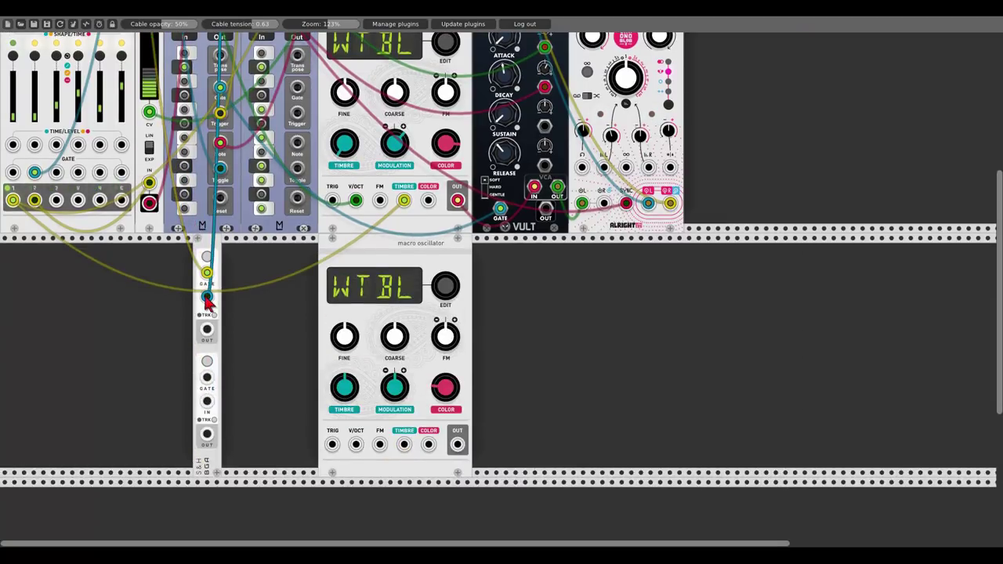
Patch the lower macro oscillator's output into the mixer's channel 2 left input, and the upper S&H output into its V/OCT input.
drag(457, 443, 486, 52)
scroll(459, 445, up, 5)
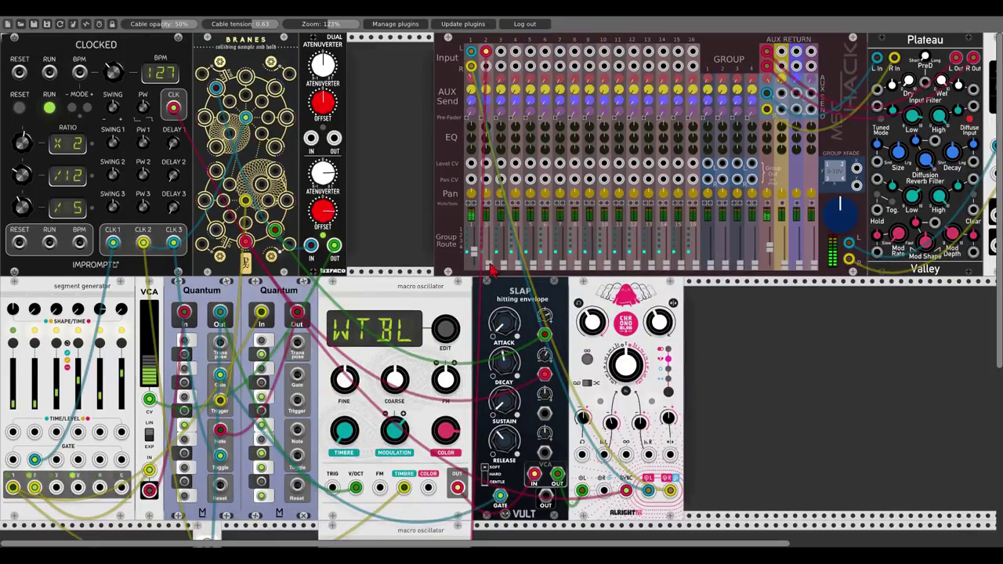
scroll(430, 304, down, 5)
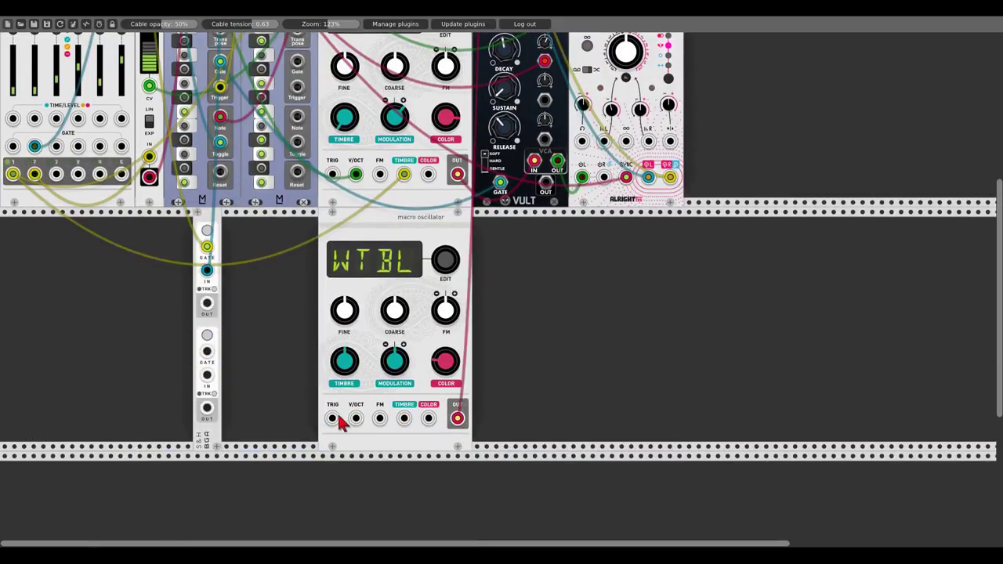
drag(355, 418, 206, 304)
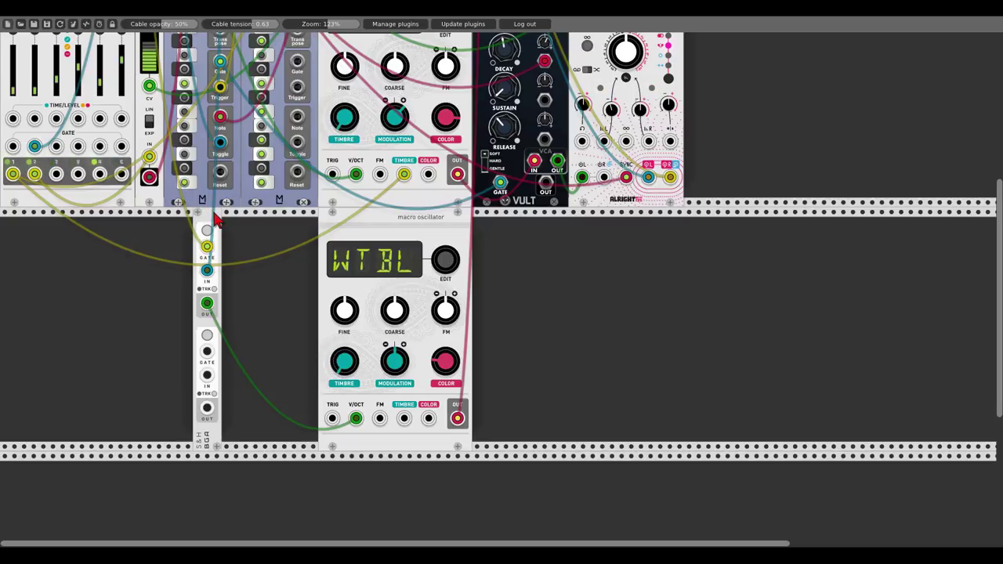
Move S&H and the lower macro oscillator to the start of their row, and duplicate the oscillator with a gap between the two.
drag(217, 221, 24, 223)
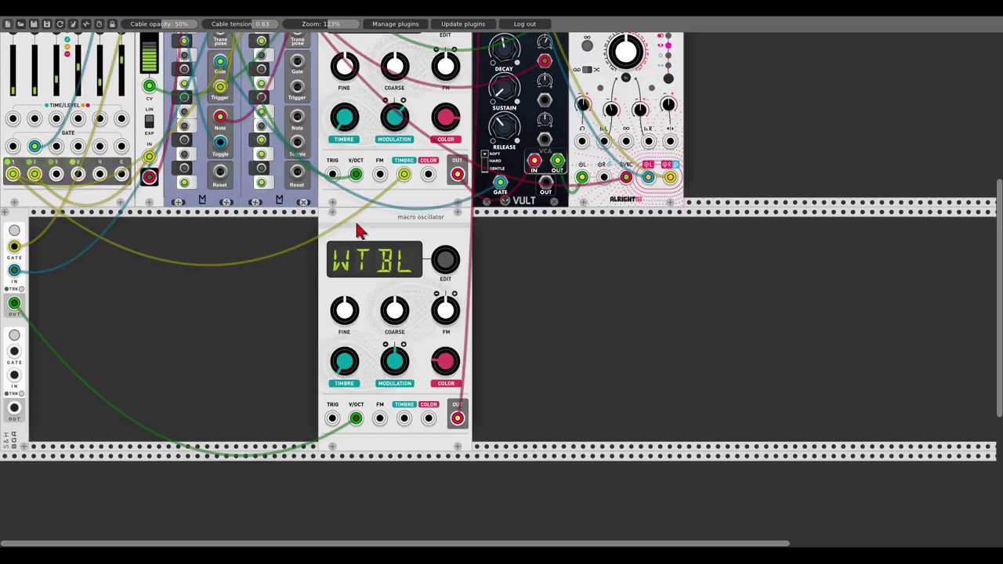
drag(358, 226, 71, 249)
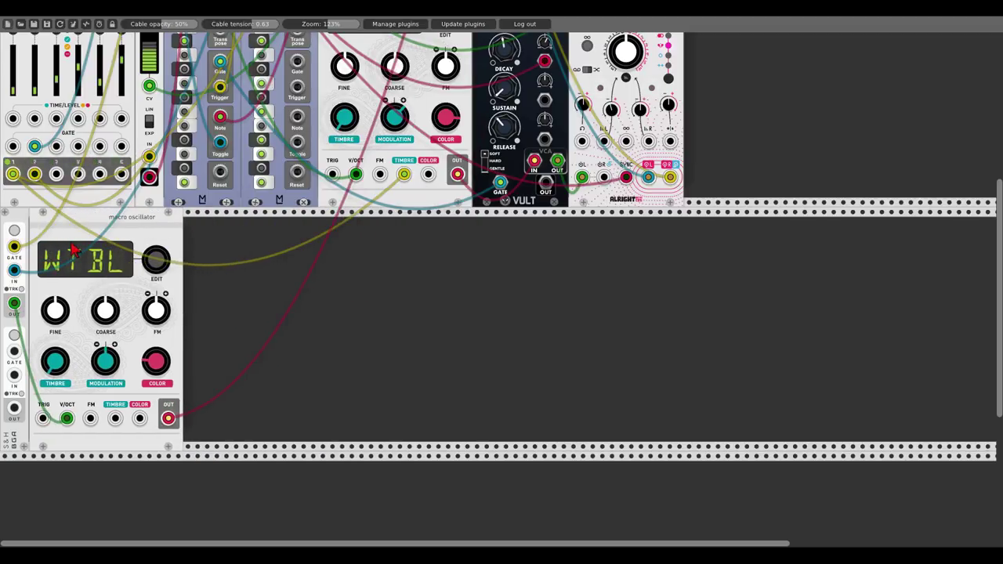
key(ctrl+d)
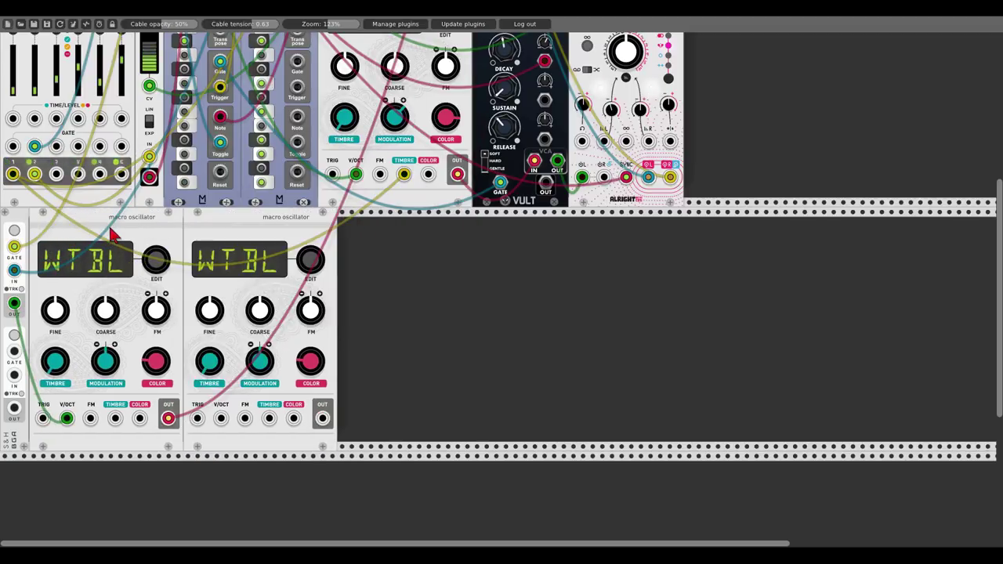
drag(219, 219, 309, 219)
Add 21kHz's D∞ module between the two lower macro oscillators and close the gaps around it.
right_click(244, 229)
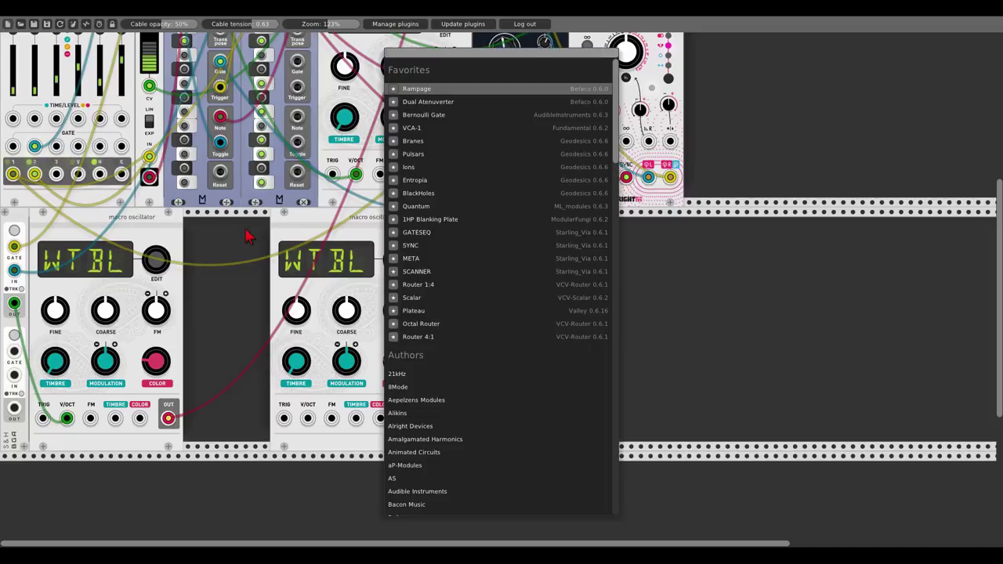
click(398, 375)
click(423, 116)
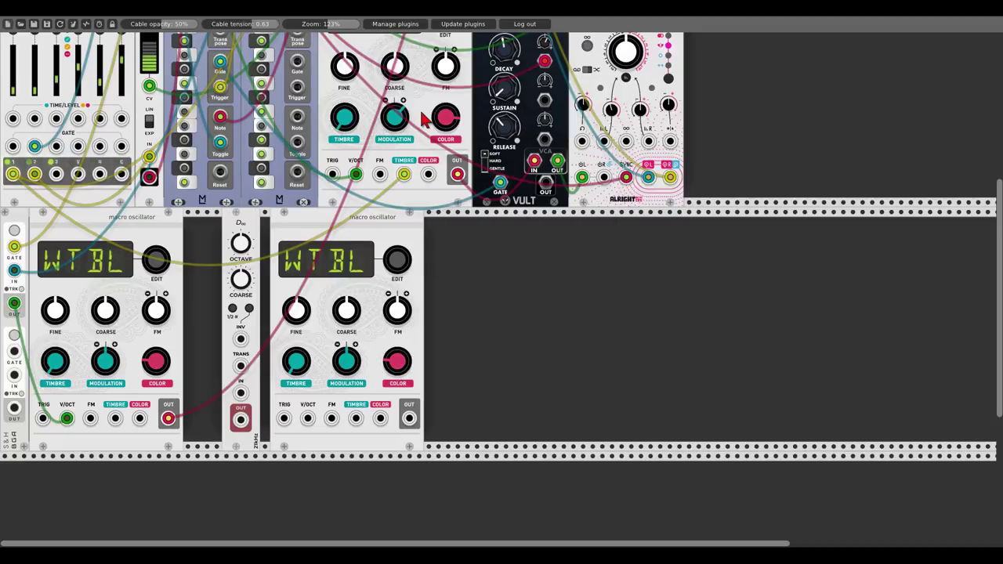
drag(254, 223, 208, 230)
drag(302, 231, 253, 232)
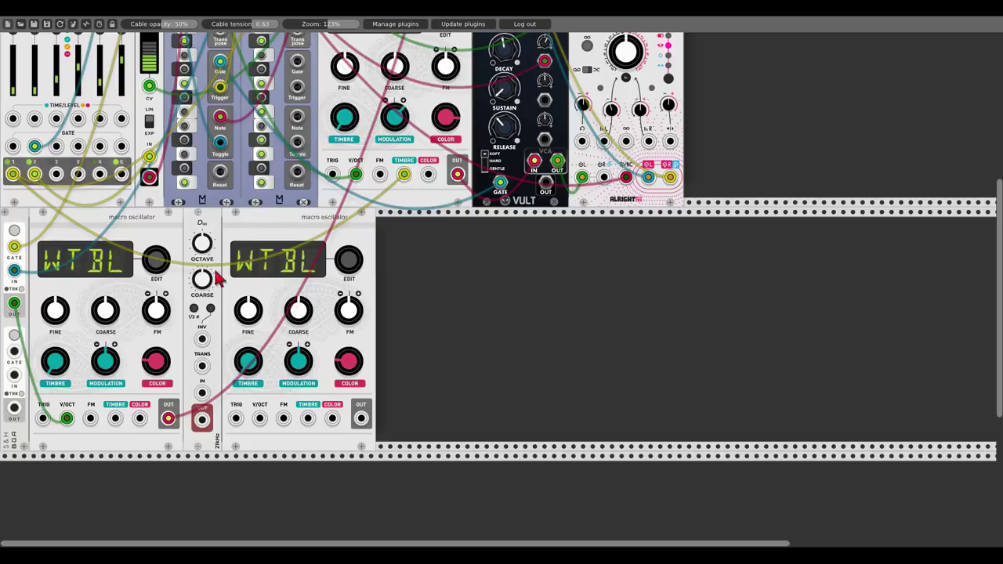
Patch the upper S&H output into D∞'s IN, and D∞'s OUT into the second lower macro oscillator's V/OCT.
drag(202, 392, 14, 303)
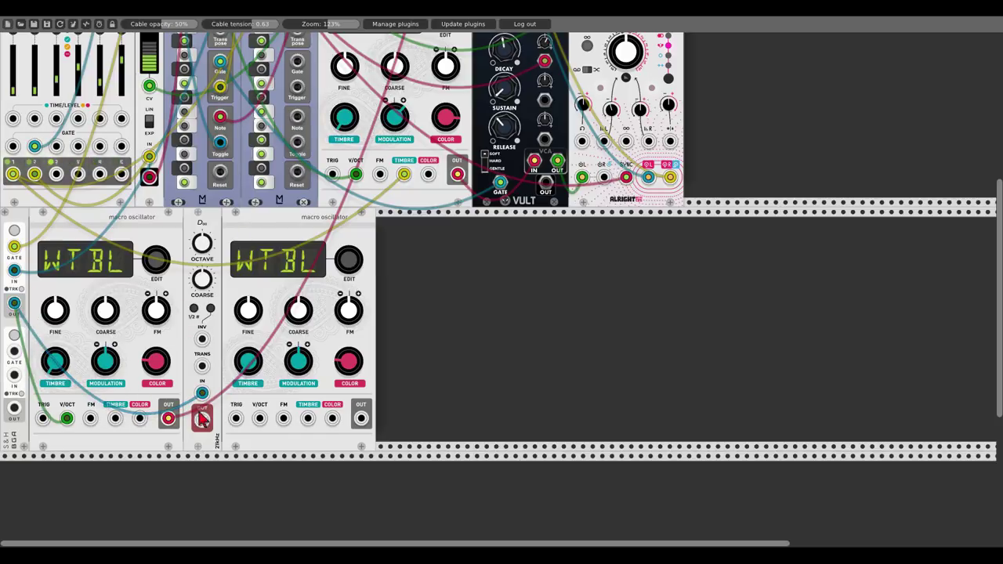
drag(202, 418, 260, 418)
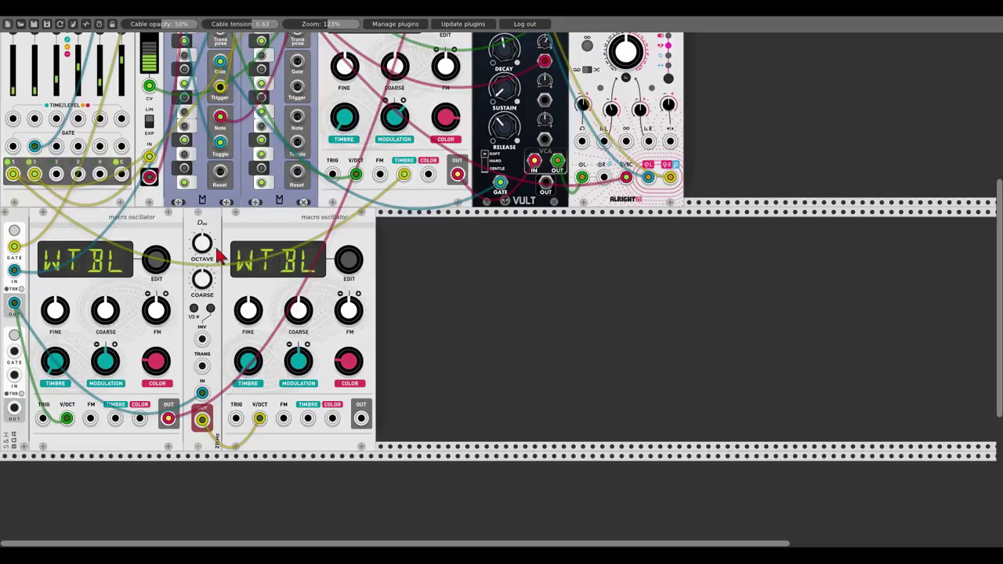
drag(204, 268, 204, 268)
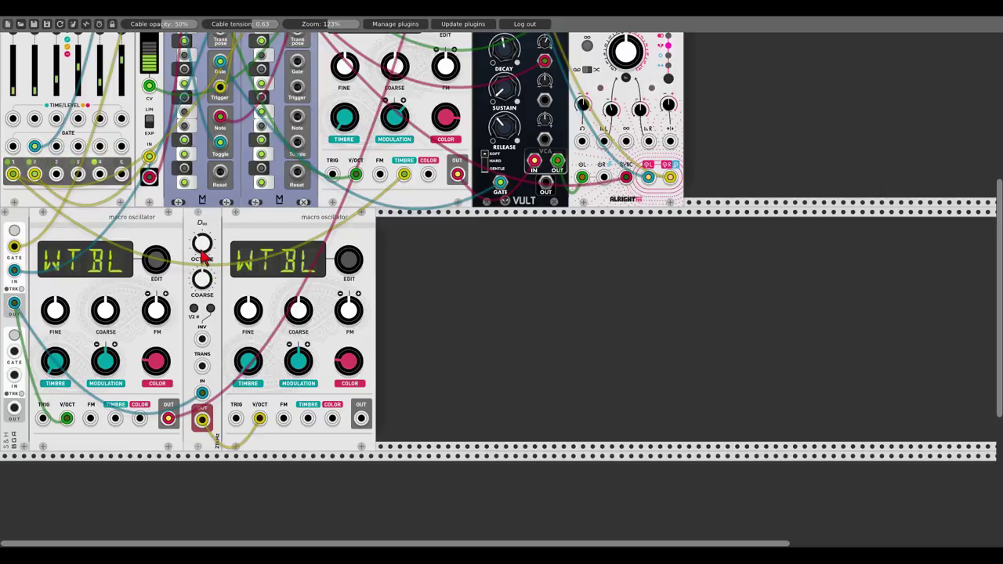
Patch the second lower oscillator's output into the mixer's channel 3 left input and raise the channel 3 fader.
drag(360, 418, 500, 52)
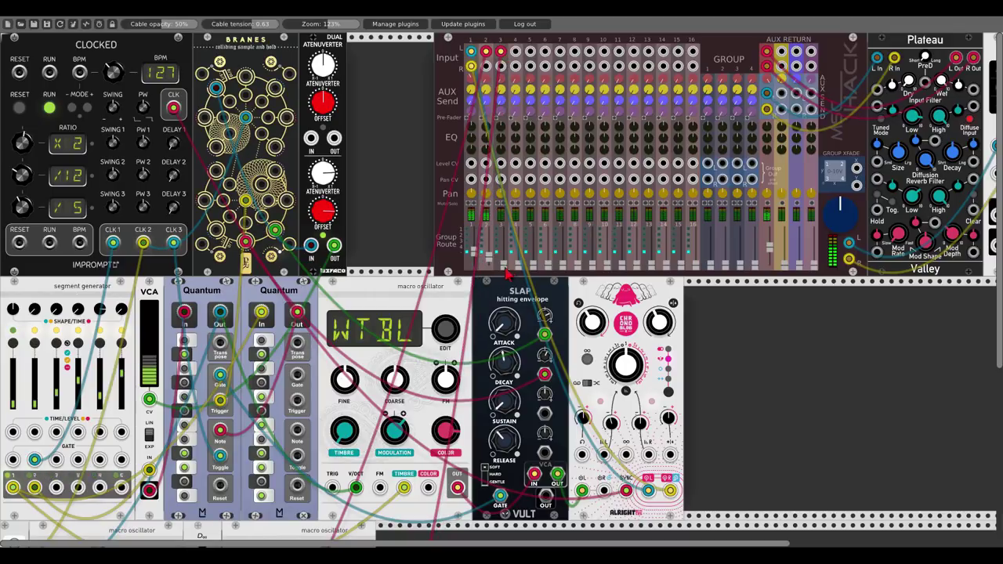
drag(500, 265, 501, 252)
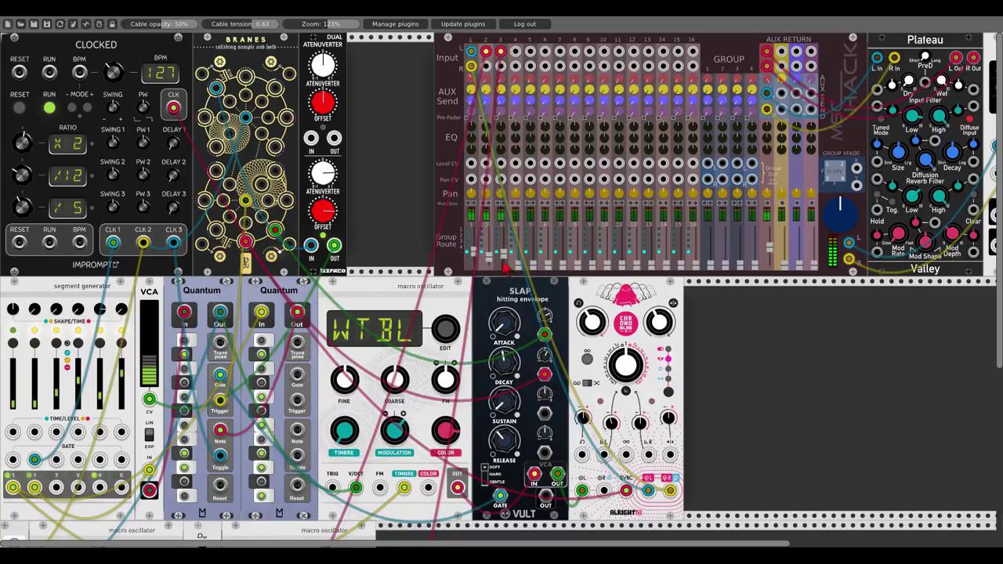
Lower the second lower oscillator's COLOR and fine-adjust TIMBRE on both lower macro oscillators.
scroll(394, 245, down, 5)
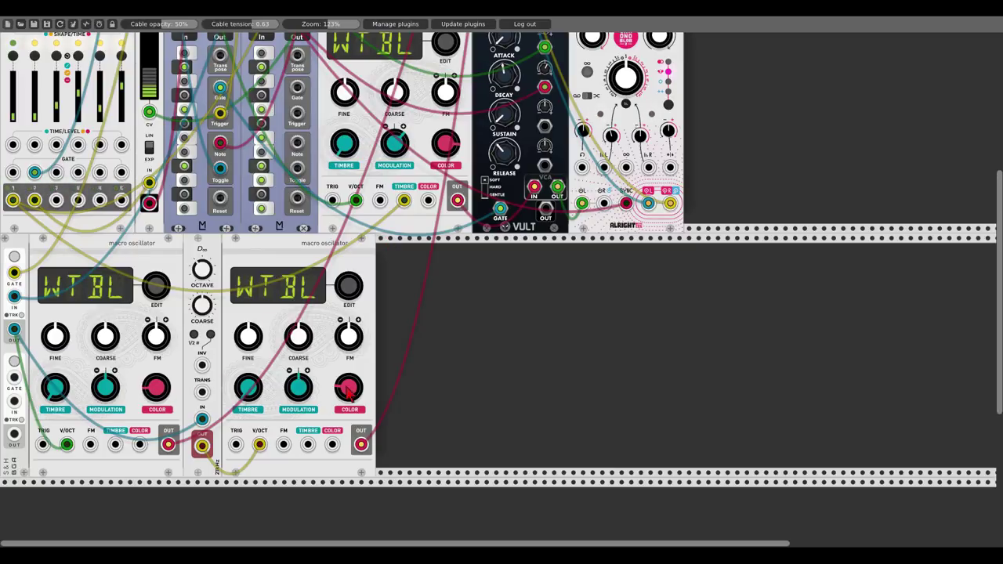
drag(347, 389, 347, 439)
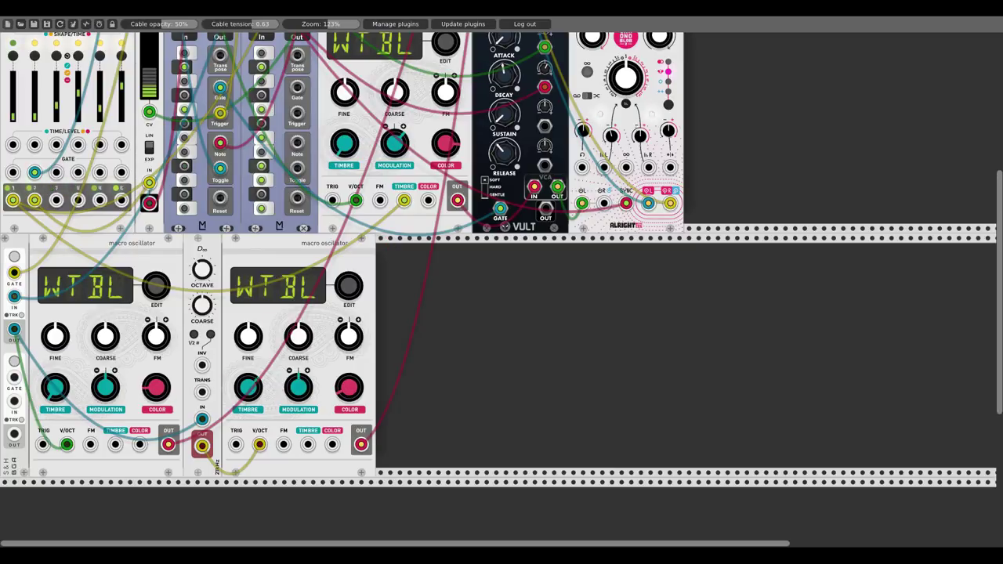
drag(55, 389, 55, 400)
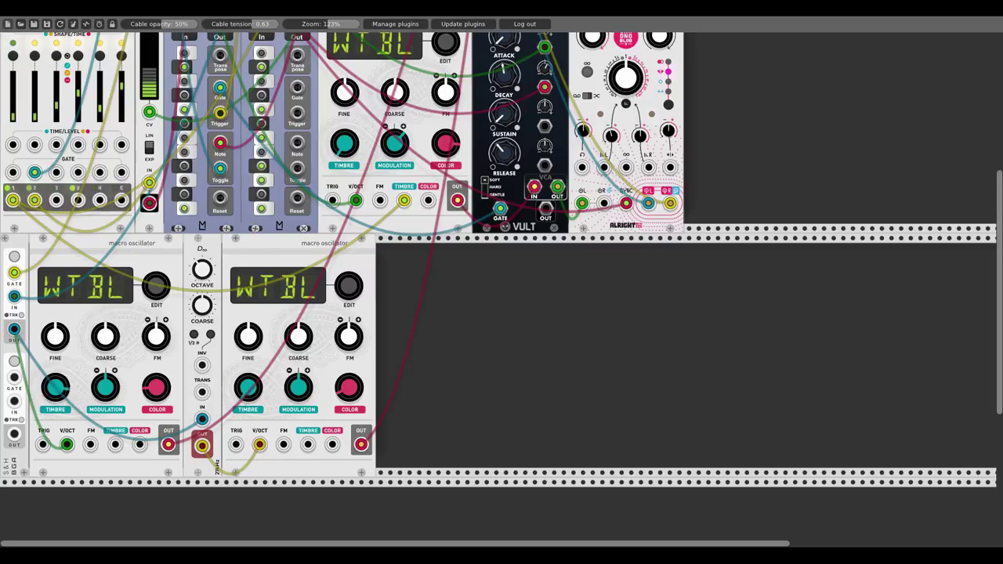
drag(247, 387, 247, 395)
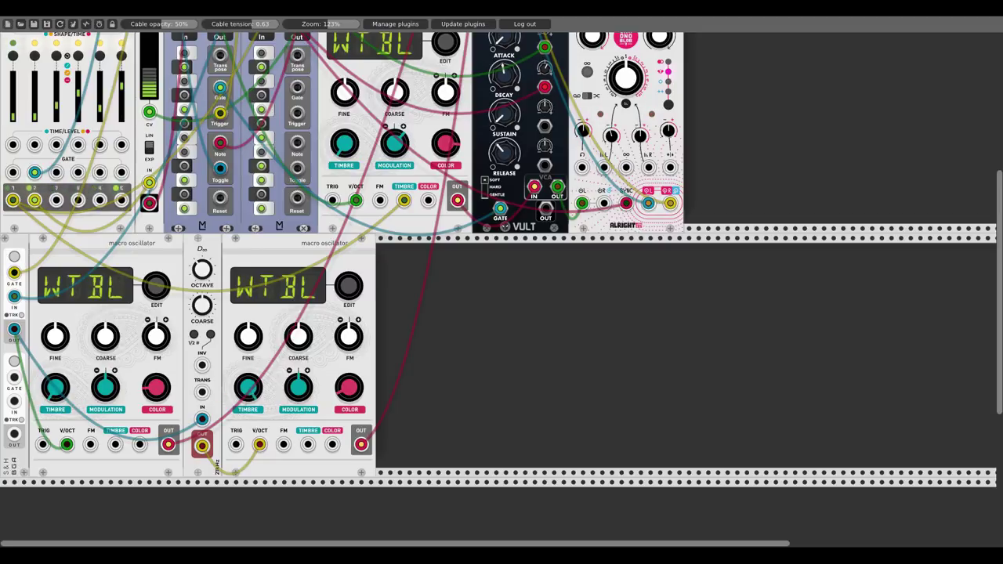
scroll(431, 320, up, 5)
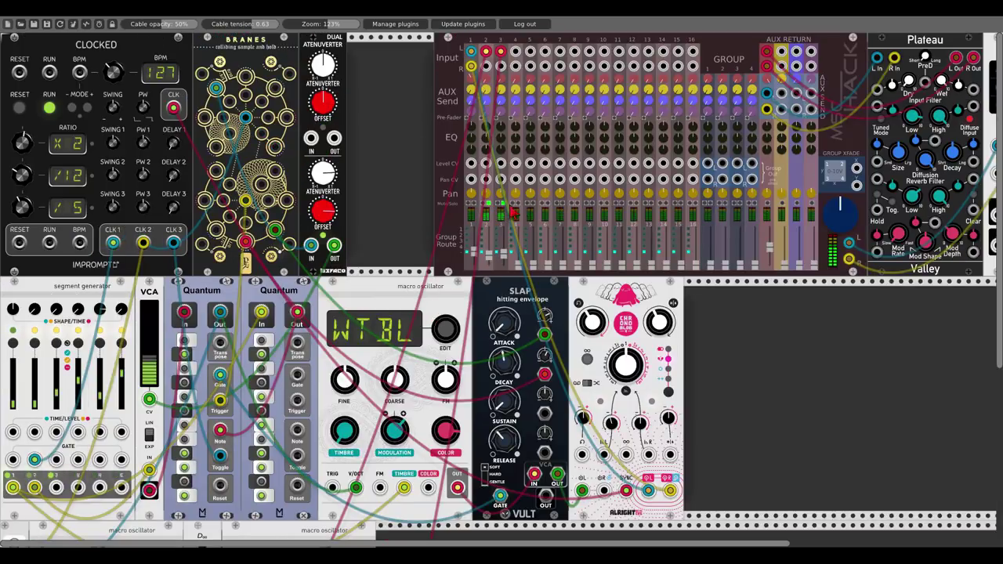
Duplicate the D∞ module and the second lower macro oscillator, placing the copies side by side at the end of the row.
scroll(386, 264, down, 5)
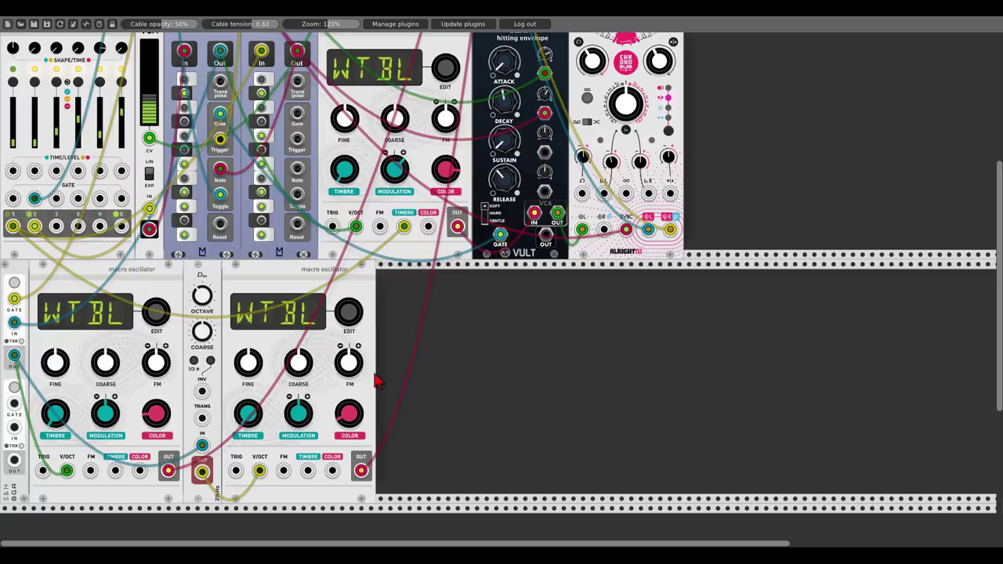
key(ctrl+d)
drag(384, 287, 451, 290)
key(ctrl+d)
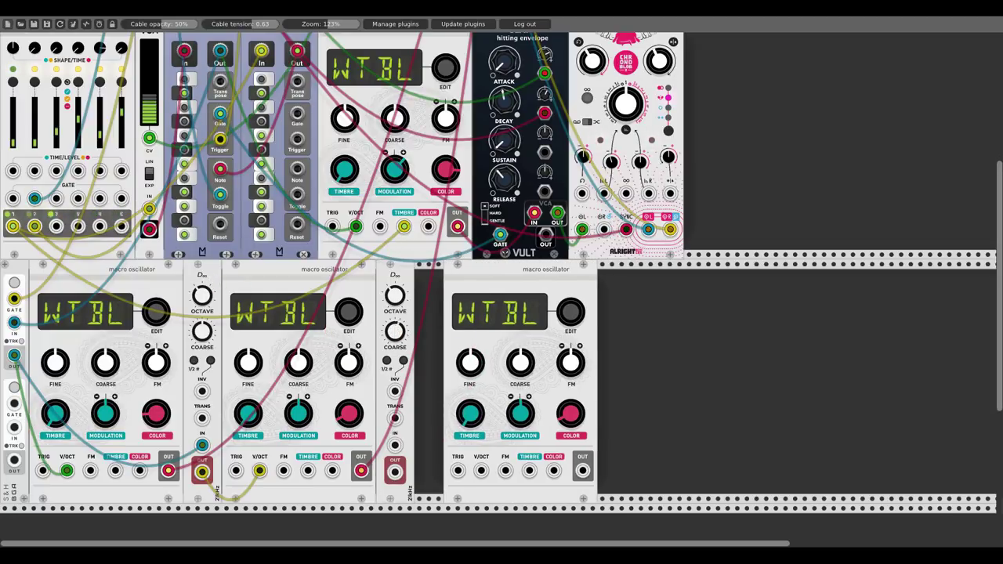
drag(470, 286, 441, 286)
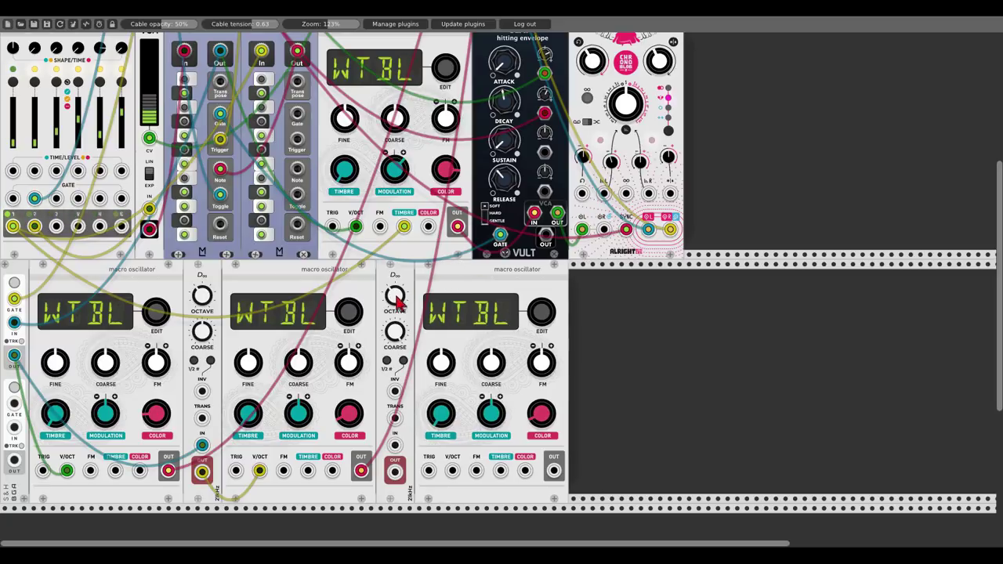
Patch the upper S&H output through the new D∞ into the third lower oscillator's V/OCT, and that oscillator's output into the mixer's channel 3 right input.
drag(395, 470, 453, 470)
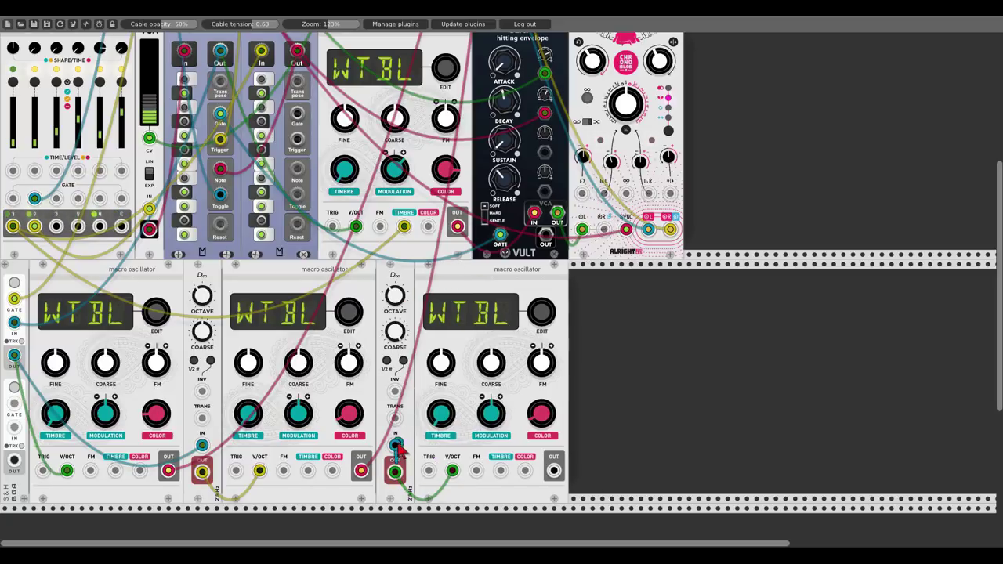
drag(395, 444, 14, 355)
drag(555, 471, 500, 67)
scroll(555, 475, up, 3)
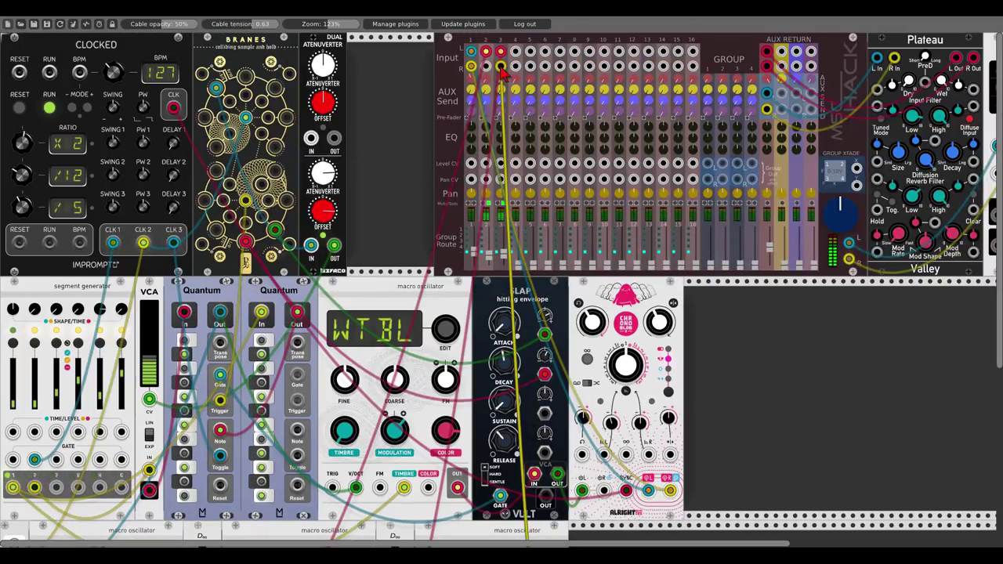
Turn on the mixer's Do Not Mute AUX when SOLOing option.
scroll(364, 200, down, 4)
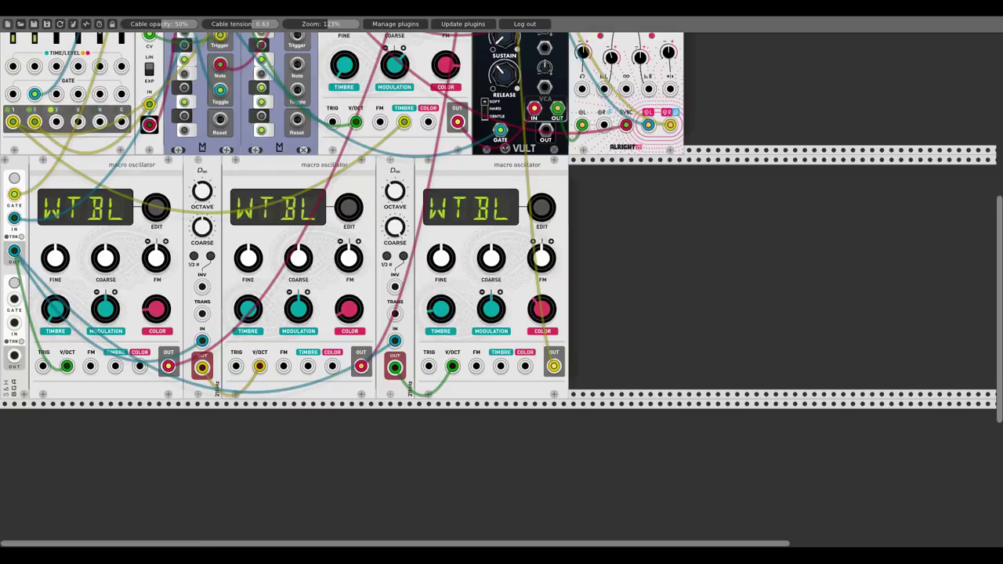
scroll(459, 302, up, 4)
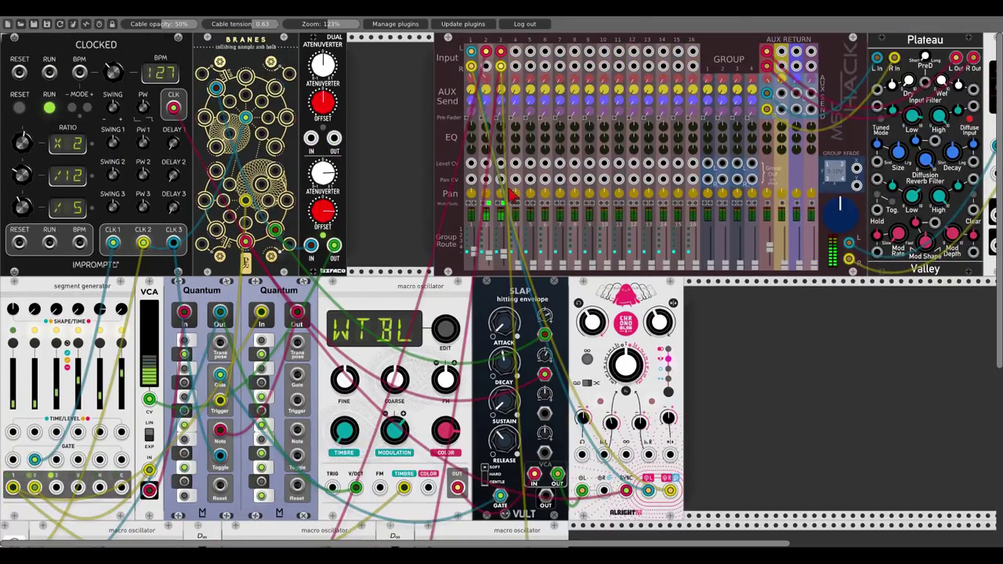
right_click(726, 55)
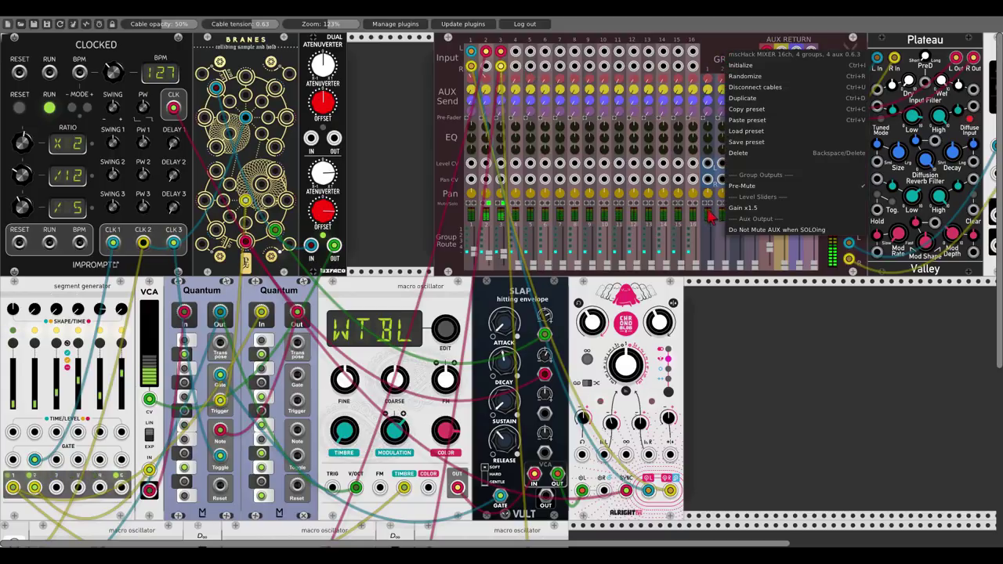
click(726, 228)
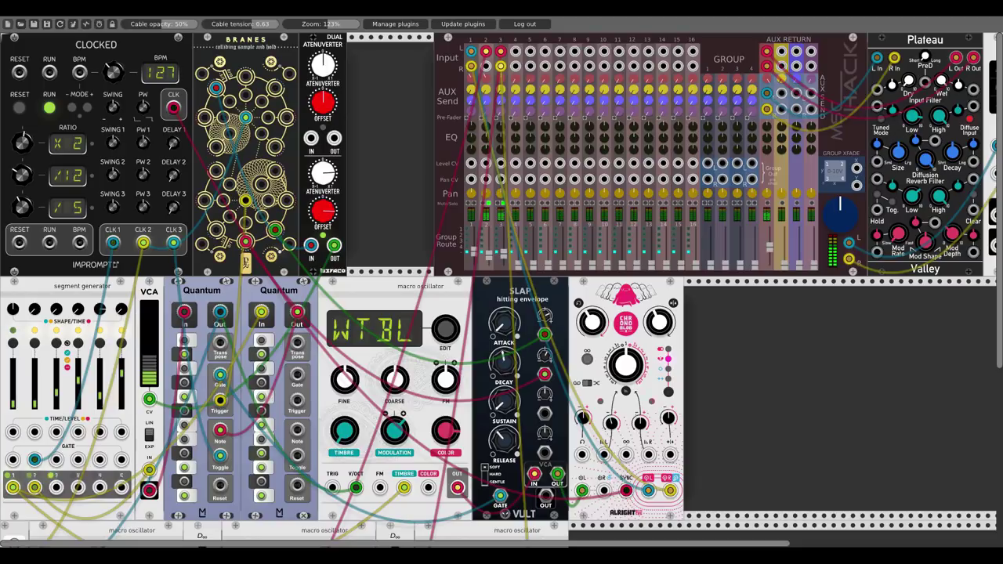
scroll(404, 245, down, 8)
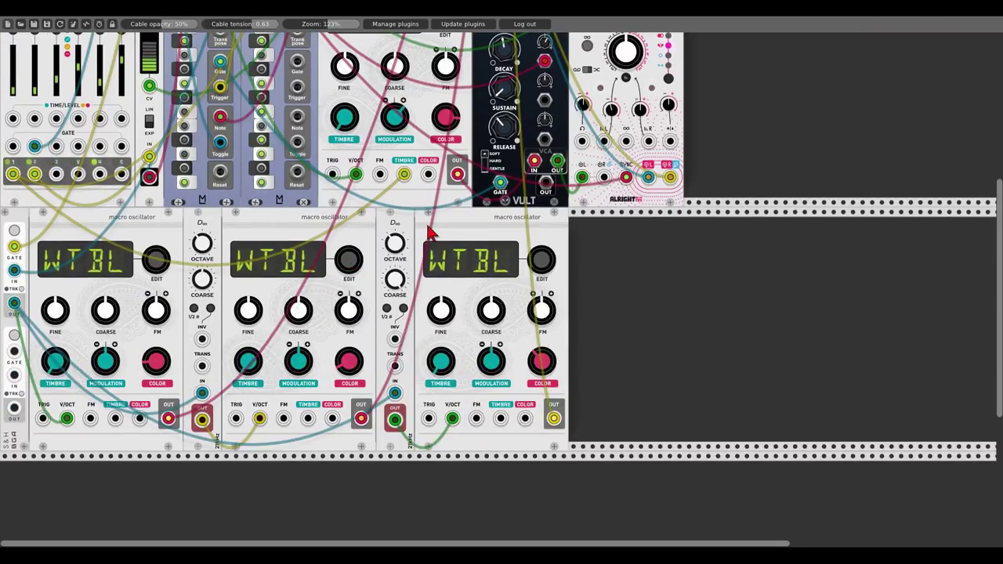
scroll(429, 232, up, 8)
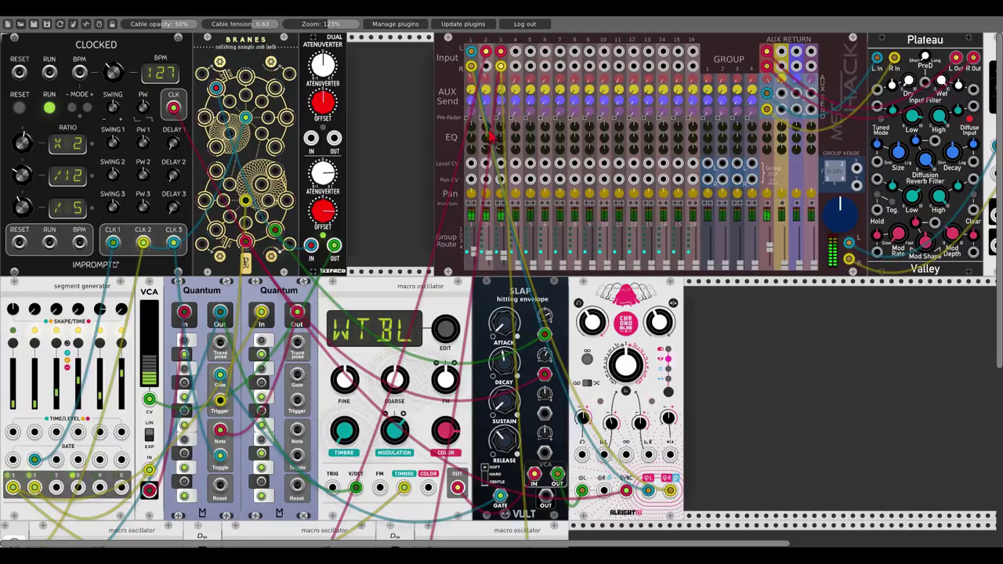
Search the module browser for "signal" and add the AS Signal Delay after the third lower macro oscillator.
scroll(96, 68, down, 5)
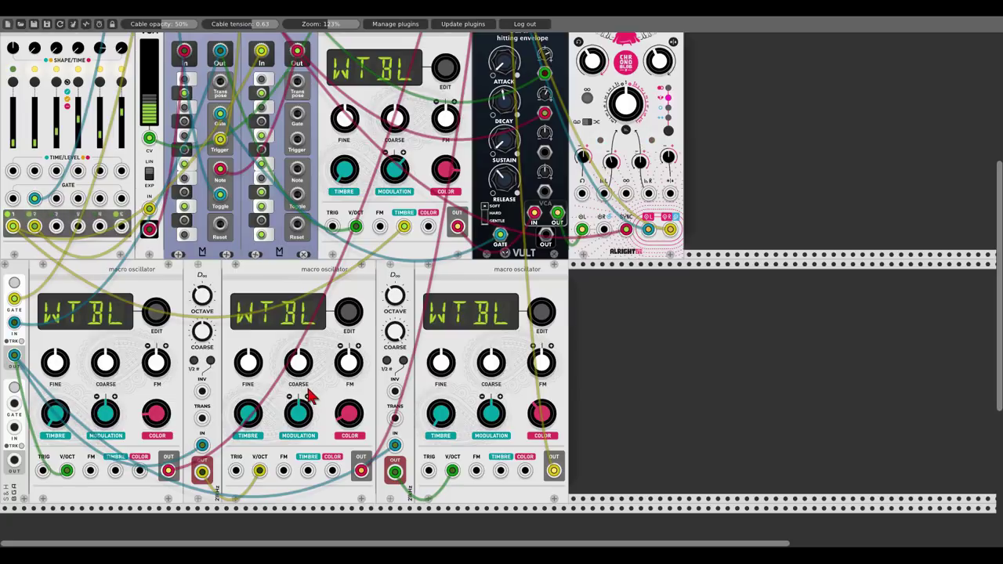
right_click(590, 369)
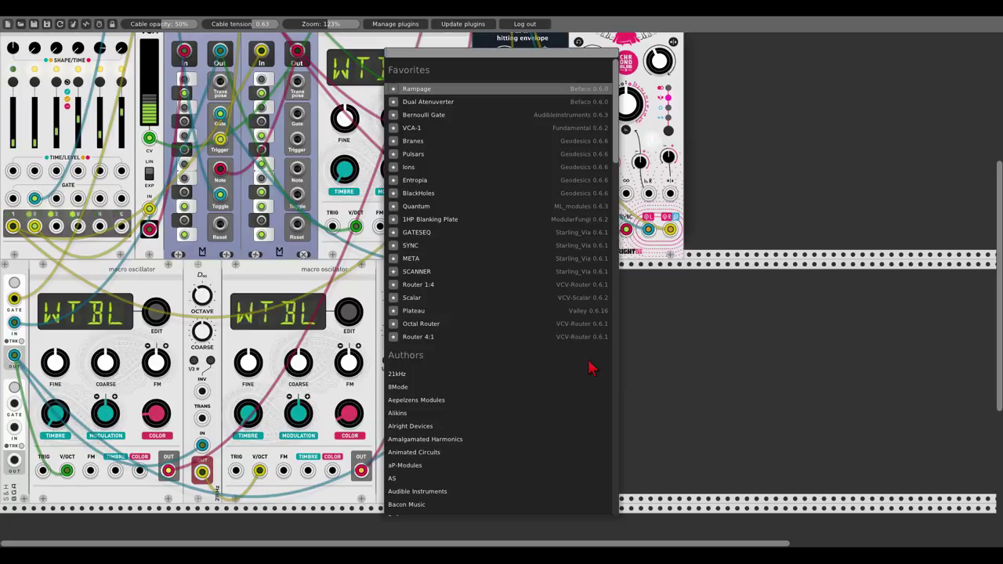
text(sigh)
key(BackSpace)
key(BackSpace)
key(BackSpace)
key(BackSpace)
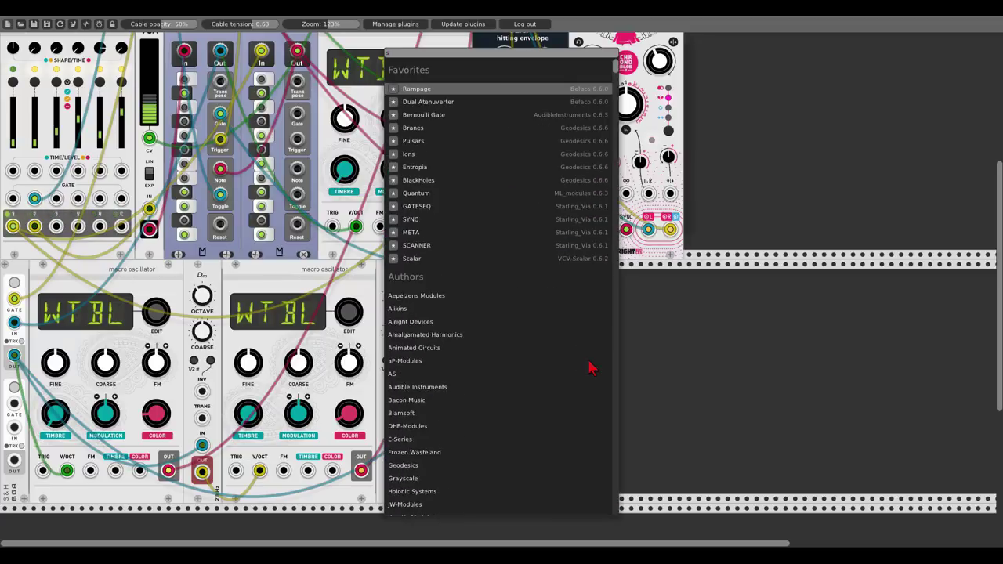
text(signal)
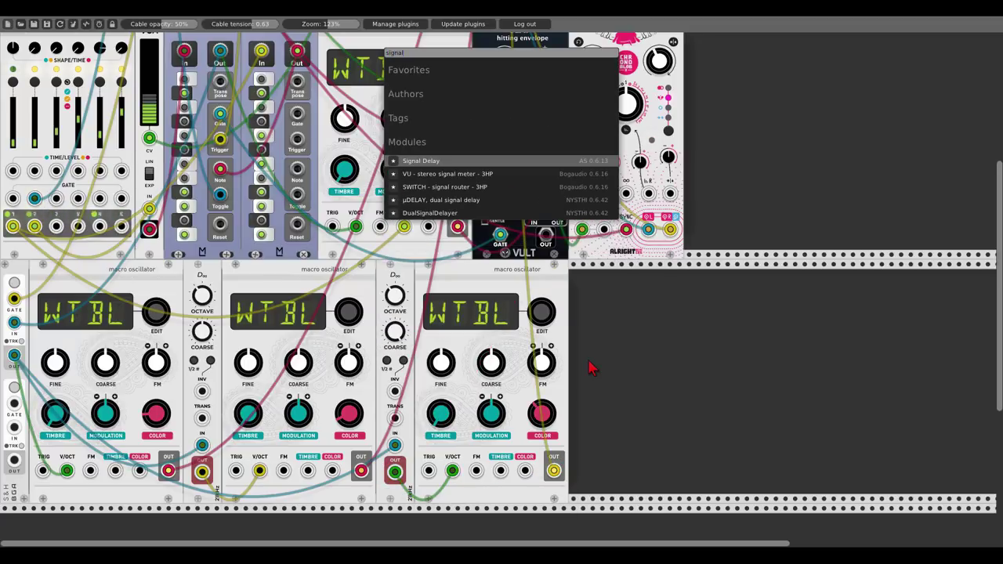
click(476, 161)
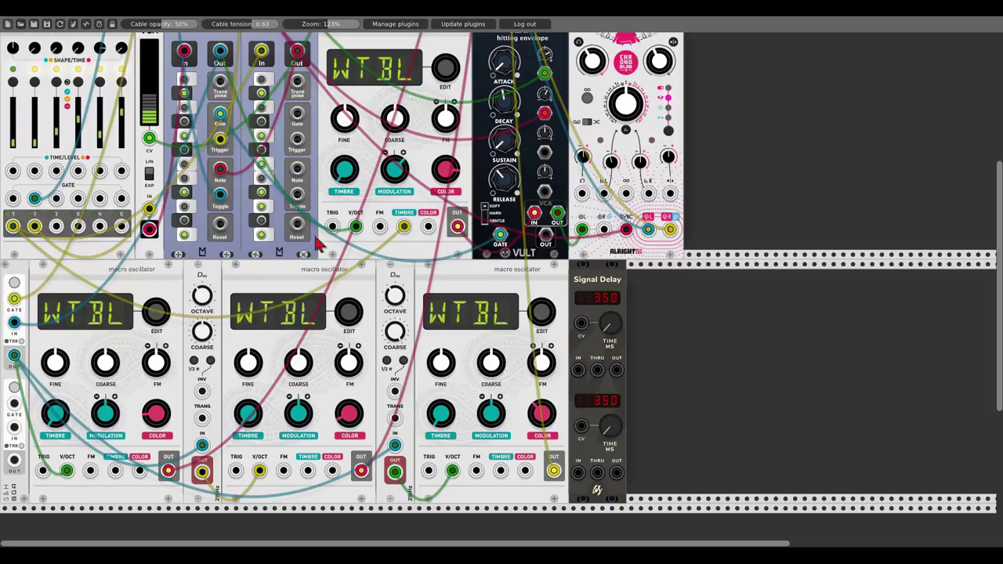
Patch segment generator output 1 through Signal Delay's upper channel into the first lower oscillator's TIMBRE, and chain the lower channel into the second's TIMBRE.
drag(302, 298, 12, 227)
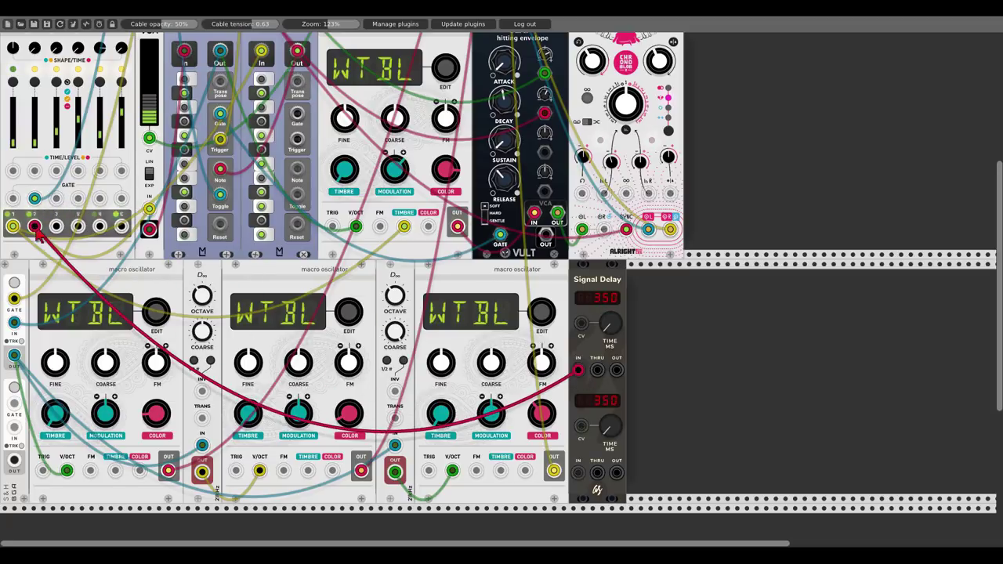
drag(617, 370, 116, 471)
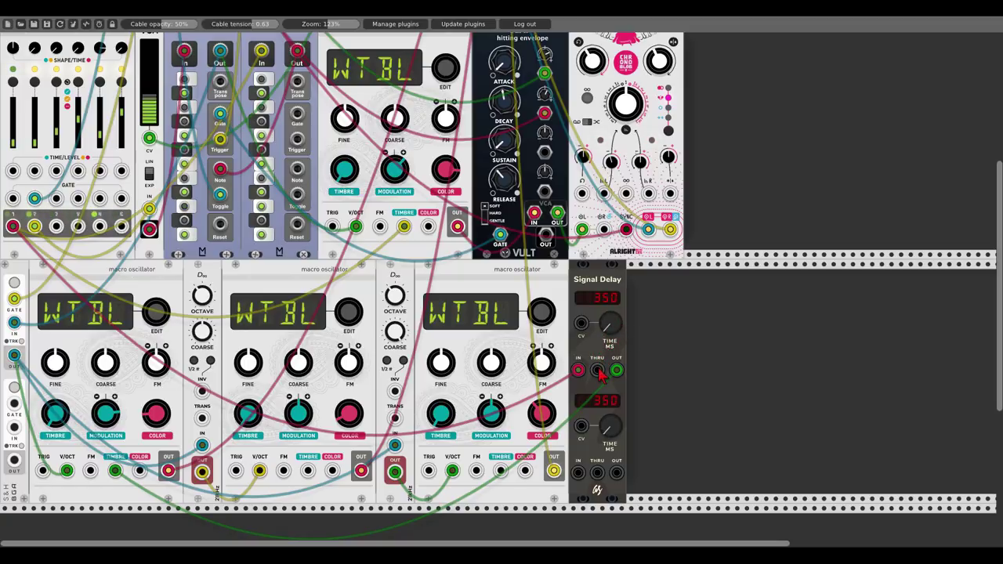
drag(597, 372, 578, 472)
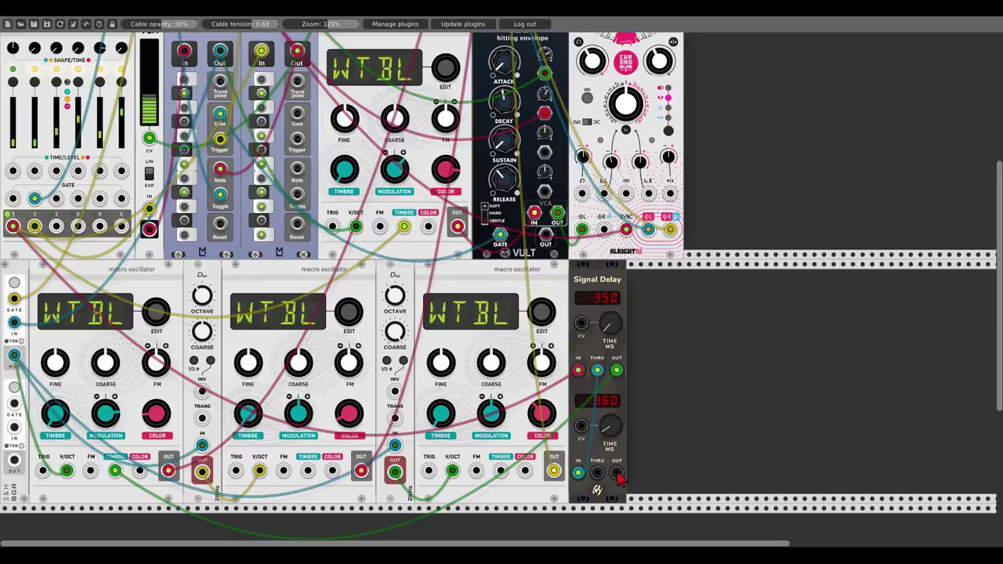
drag(617, 474, 308, 471)
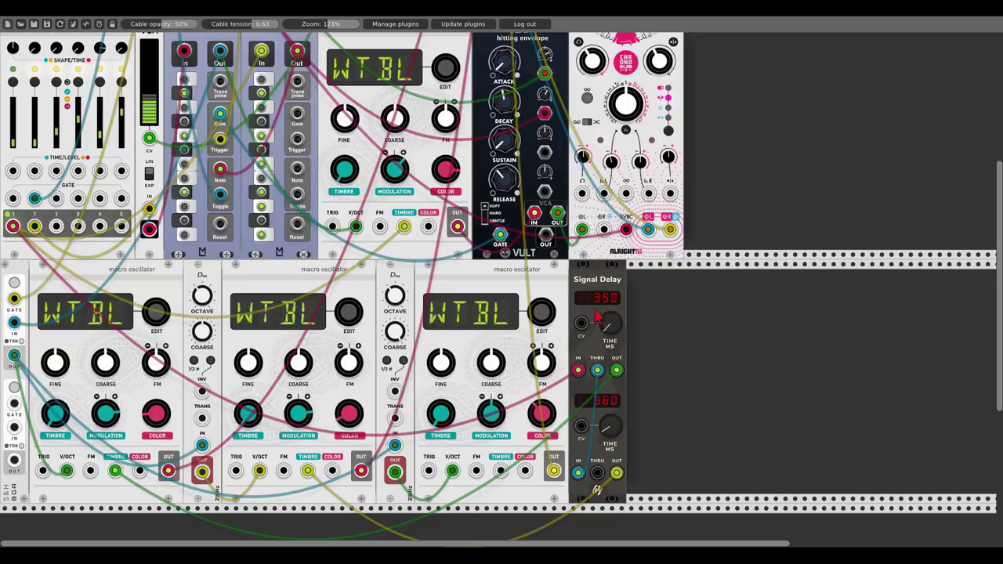
Duplicate Signal Delay and chain the first's lower THRU through the copy's upper channel, set to 1505 ms, into the third lower oscillator's TIMBRE.
key(ctrl+d)
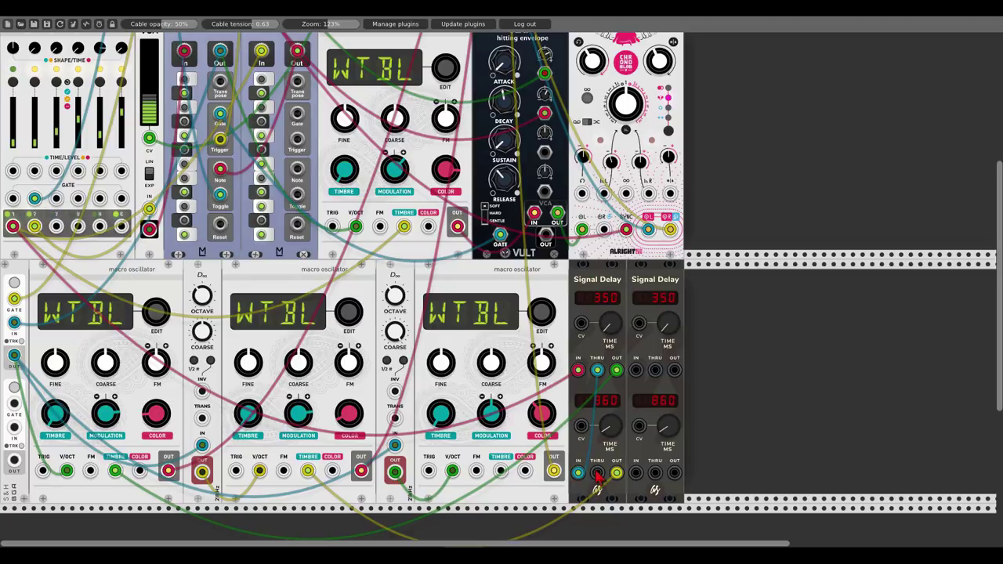
drag(597, 474, 500, 470)
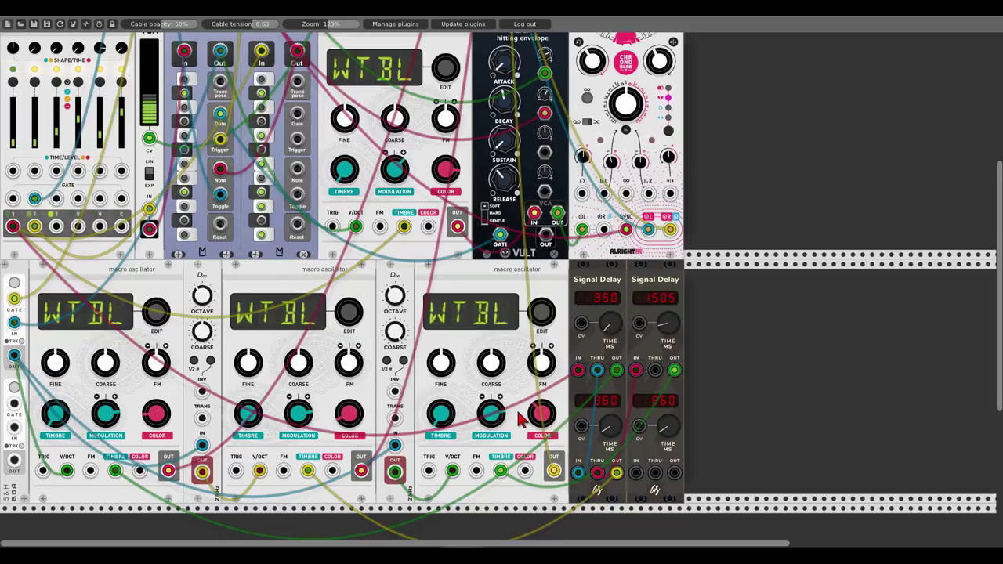
scroll(522, 222, up, 5)
scroll(522, 221, up, 2)
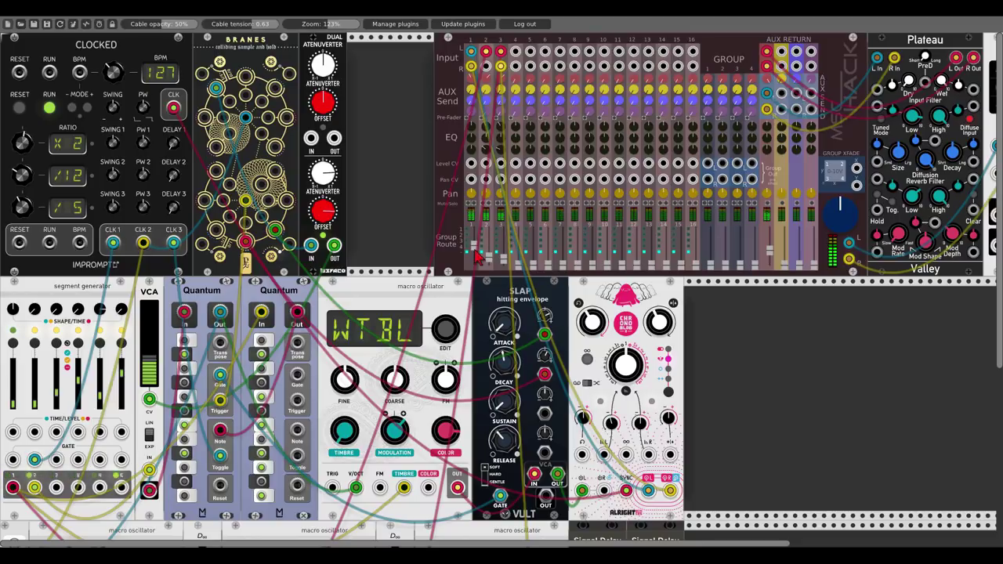
scroll(395, 247, down, 5)
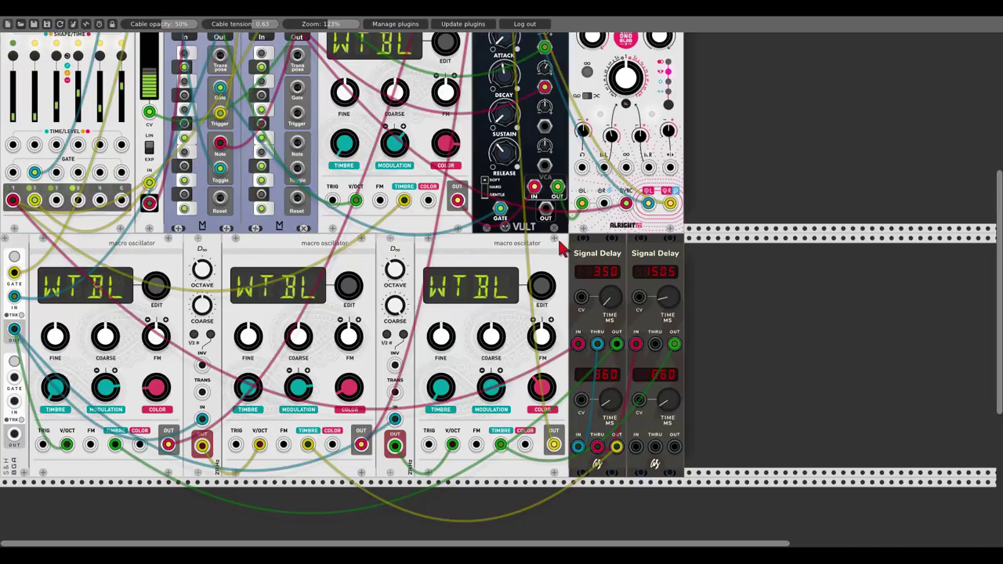
scroll(561, 250, up, 5)
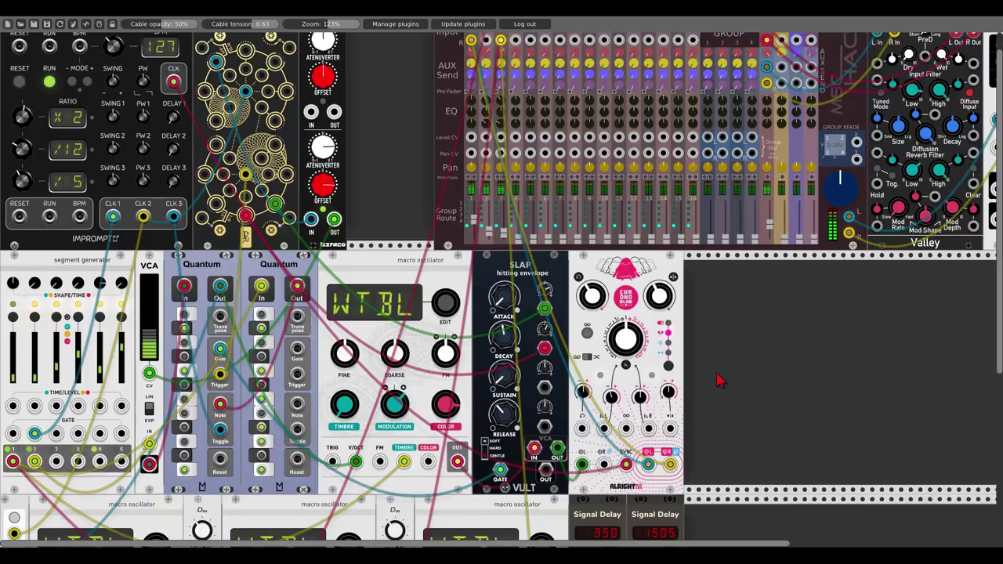
Duplicate a macro oscillator to the right of the Signal Delays and patch its OUT into the left input of mixer channel 4.
scroll(719, 380, down, 6)
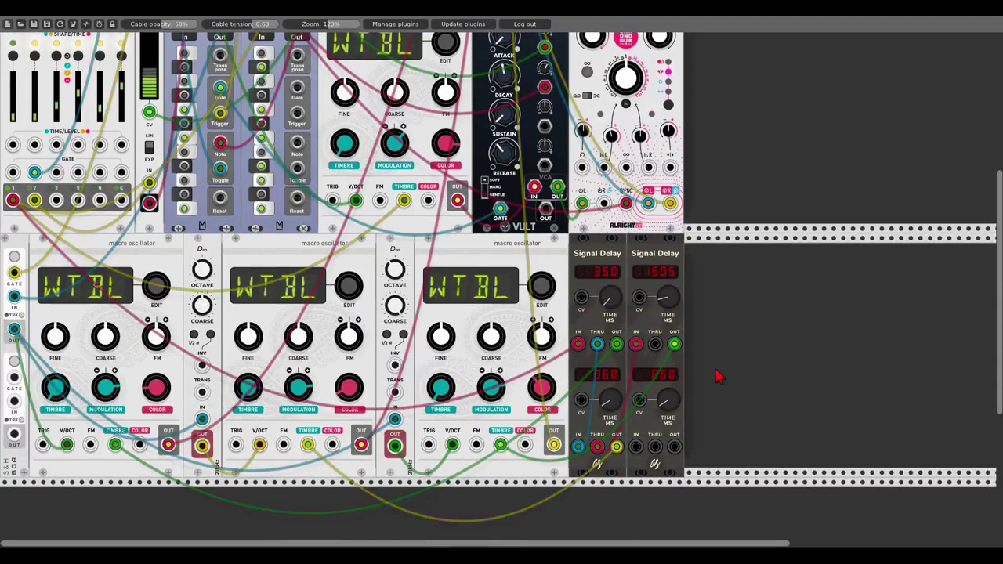
key(ctrl+d)
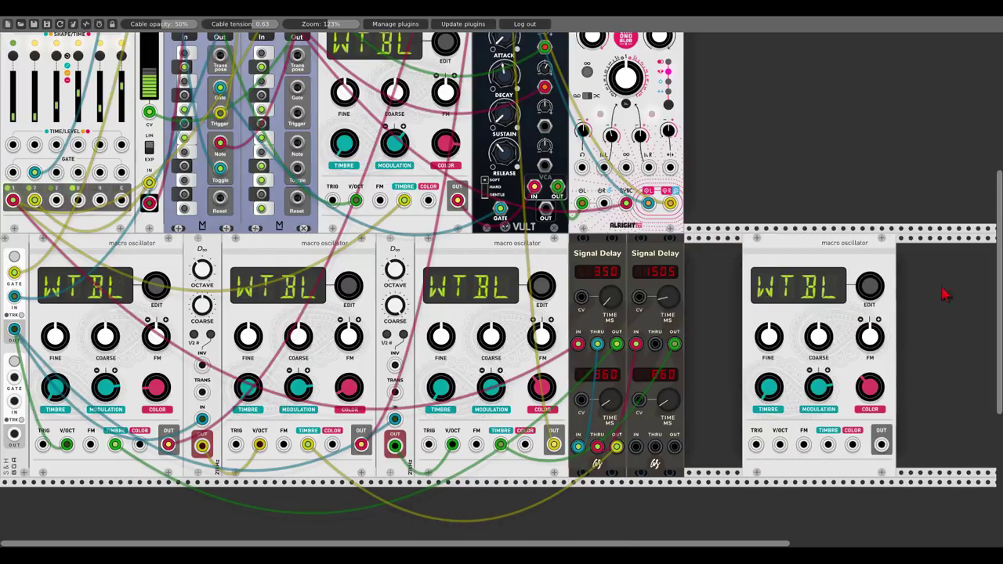
drag(910, 284, 616, 314)
drag(588, 470, 222, 53)
scroll(589, 475, up, 4)
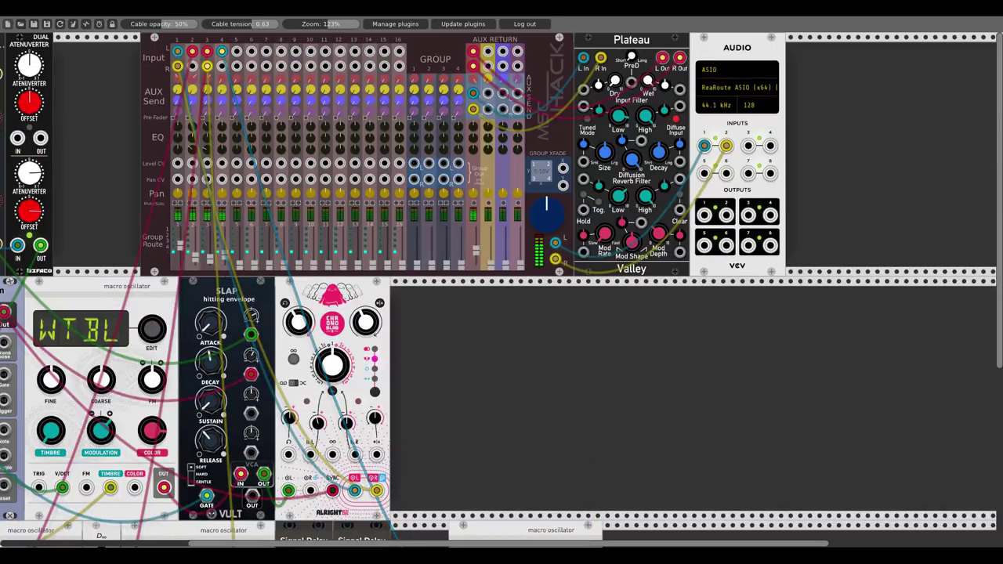
scroll(646, 395, down, 4)
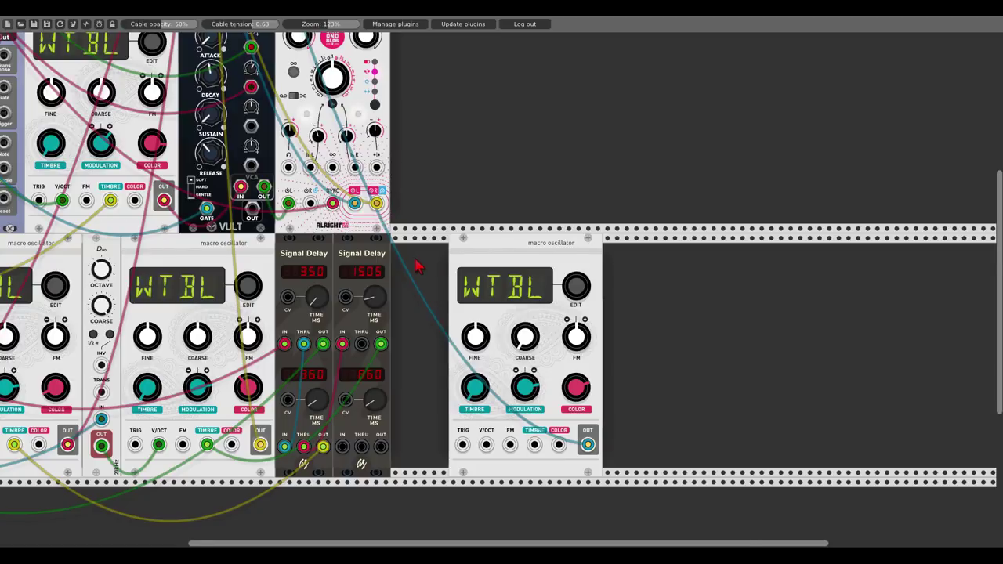
Shift the new macro oscillator further right and add the KlirrFactoryFree Clock Multiplier / Ratcheting Controller just before it.
scroll(416, 266, left, 6)
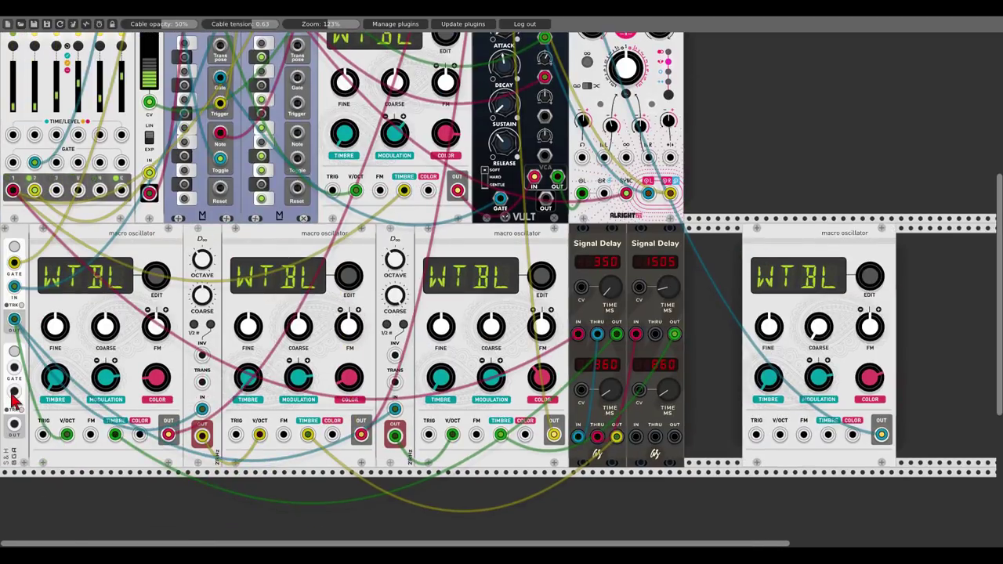
scroll(12, 401, up, 6)
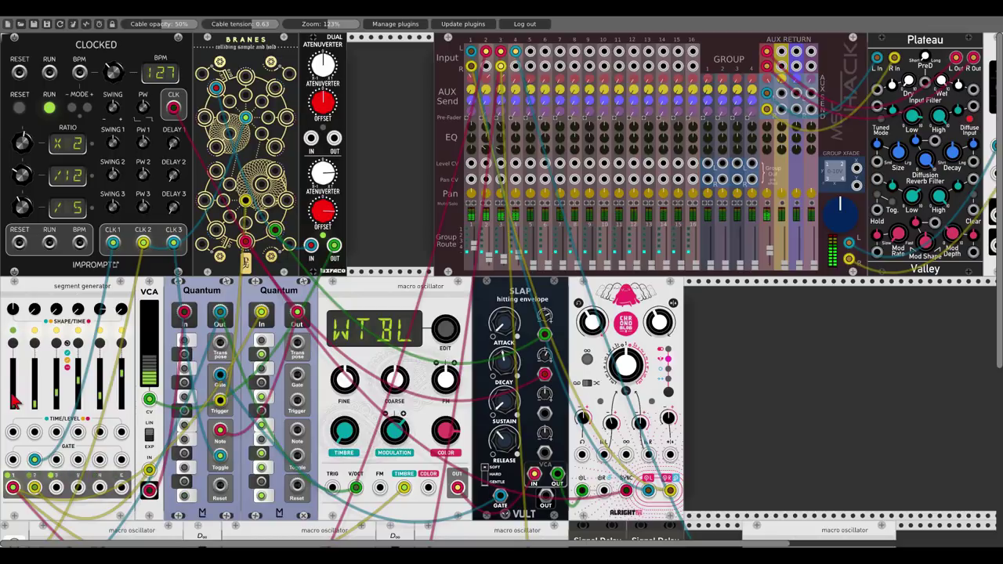
scroll(703, 276, down, 6)
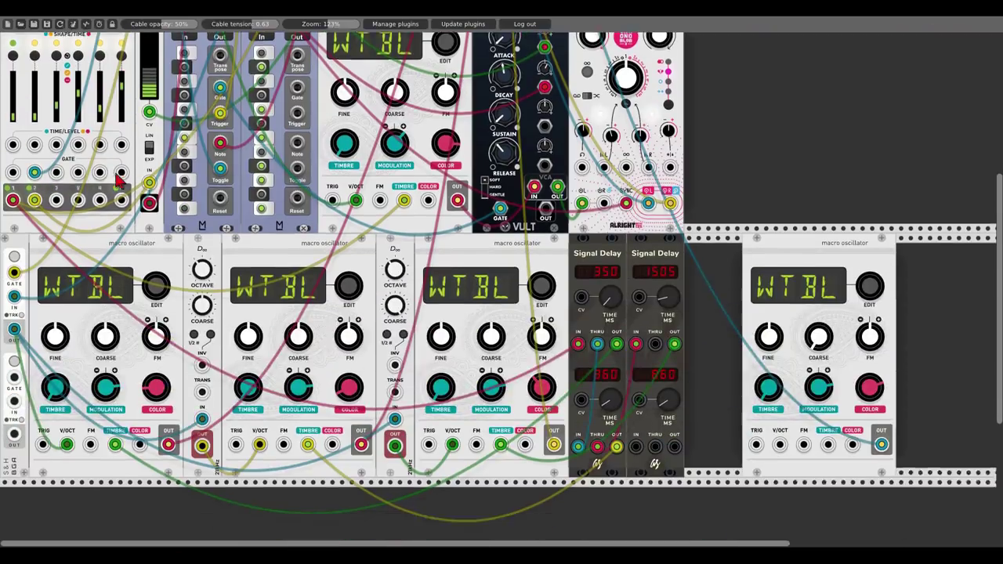
drag(754, 229, 809, 241)
right_click(770, 237)
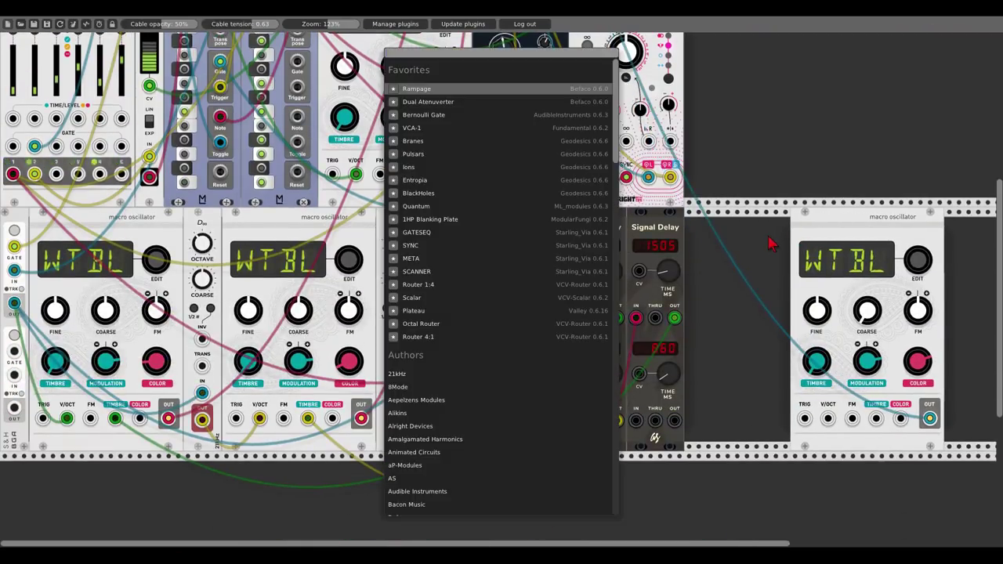
text(clock mu)
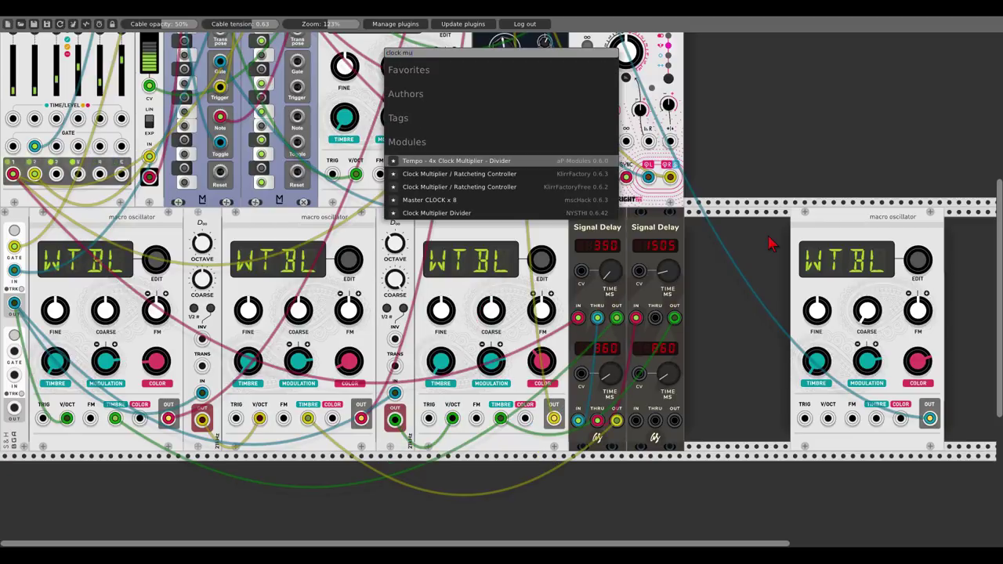
click(476, 187)
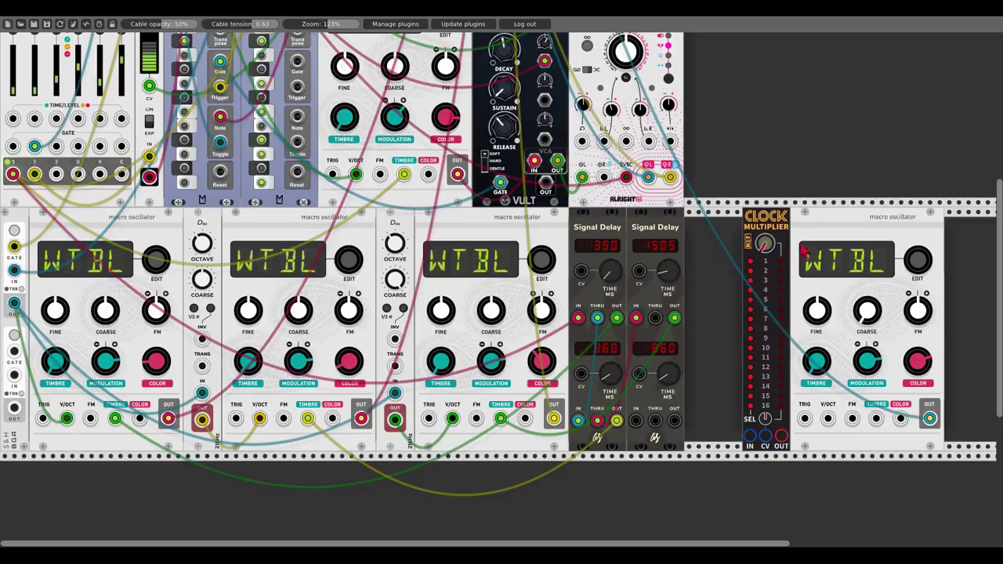
Patch Clocked's CLK through Clock Multiplier, set to 4, into the lower S&H GATE, and that section's OUT into the new oscillator's TIMBRE.
scroll(753, 448, up, 5)
drag(750, 435, 174, 109)
scroll(726, 329, down, 5)
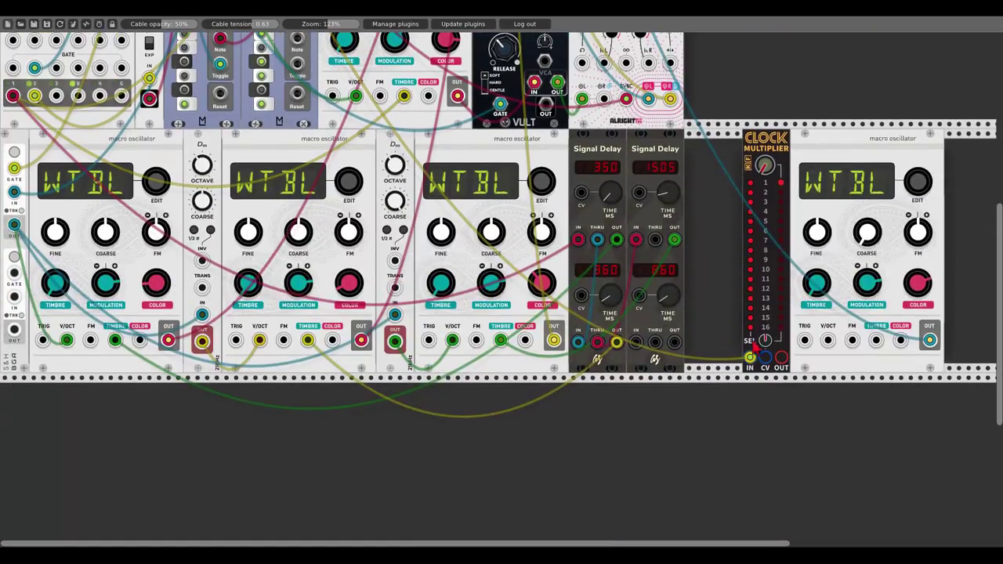
scroll(759, 338, up, 1)
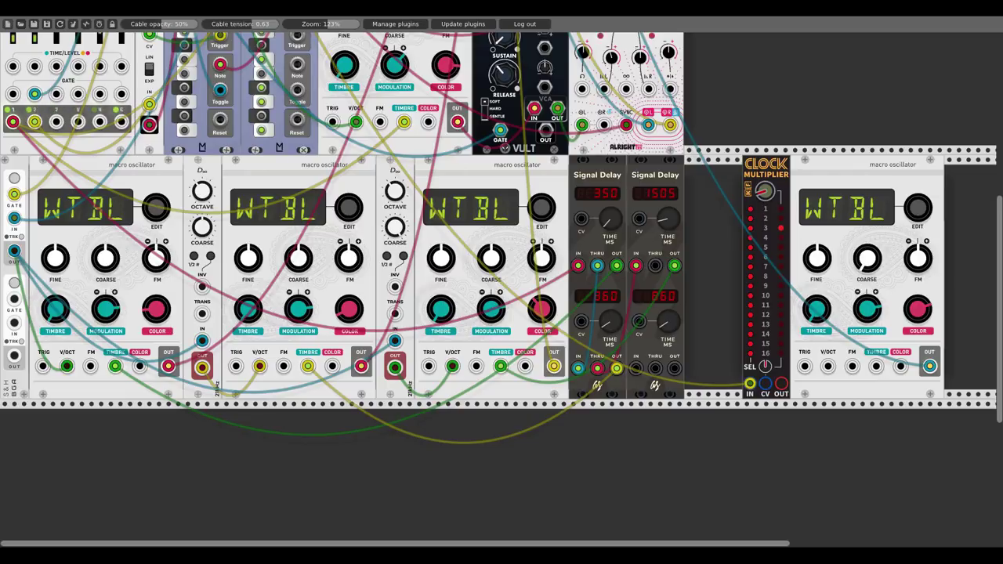
drag(781, 384, 15, 300)
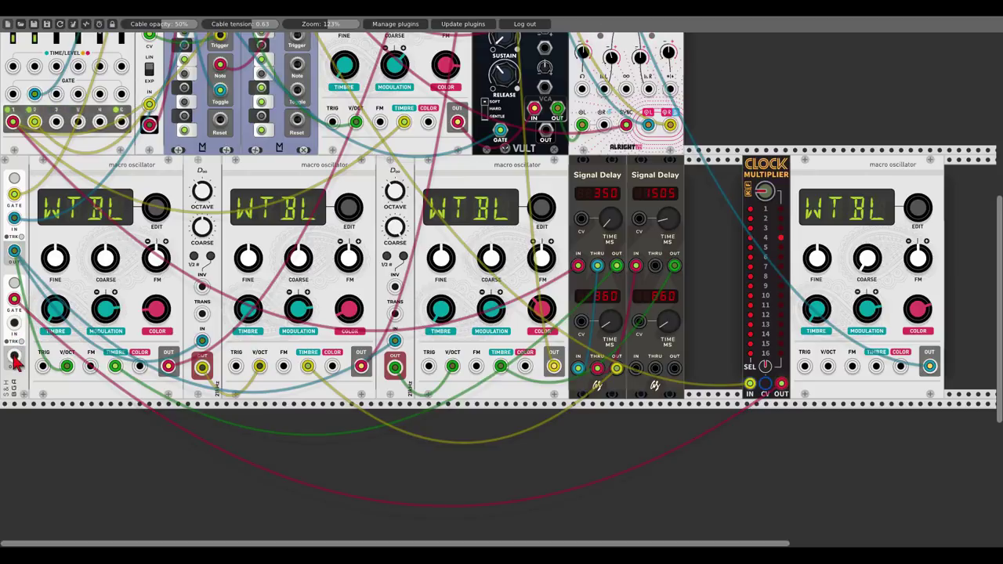
drag(14, 359, 876, 365)
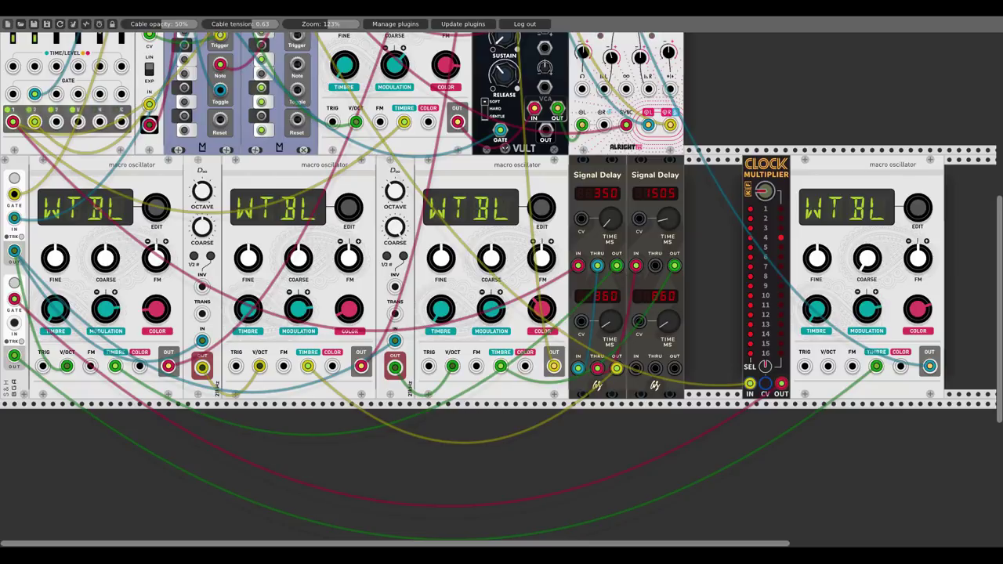
Solo channel 4 on the mixer.
drag(866, 133, 595, 167)
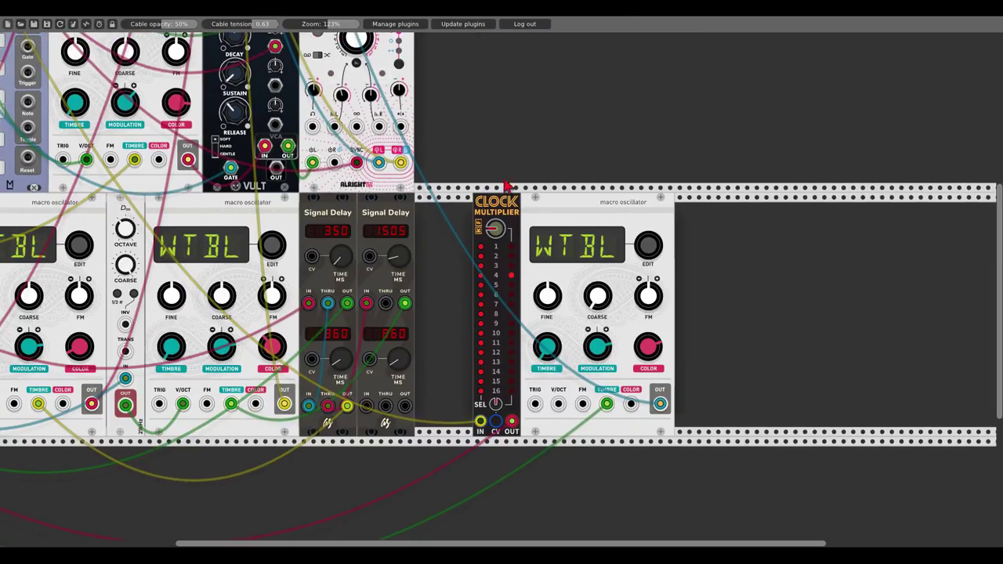
scroll(596, 167, up, 5)
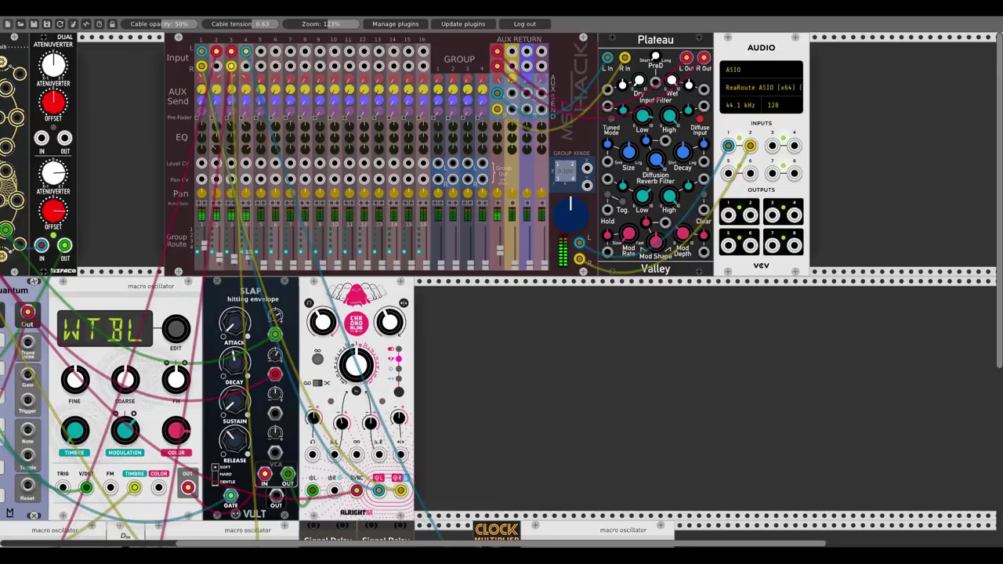
click(249, 203)
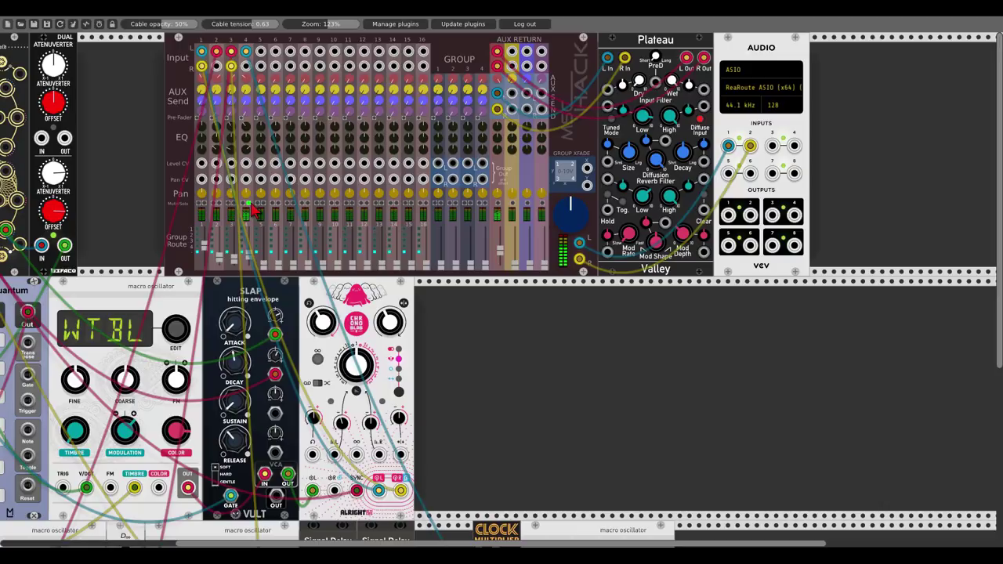
Turn the new oscillator's COLOR knob to about its centre and patch the lower S&H OUT into its COLOR input.
scroll(728, 397, down, 7)
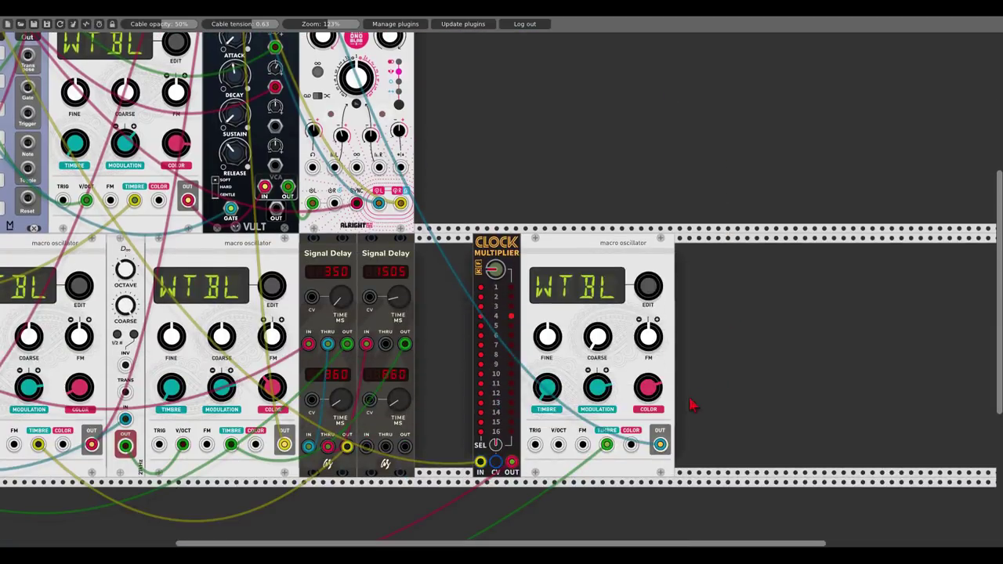
drag(645, 391, 645, 388)
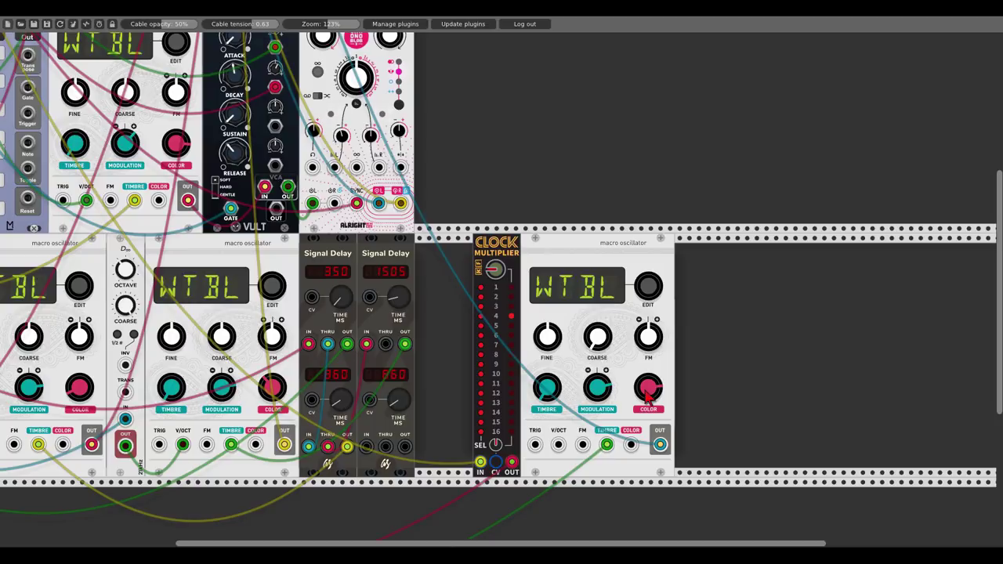
drag(645, 391, 645, 352)
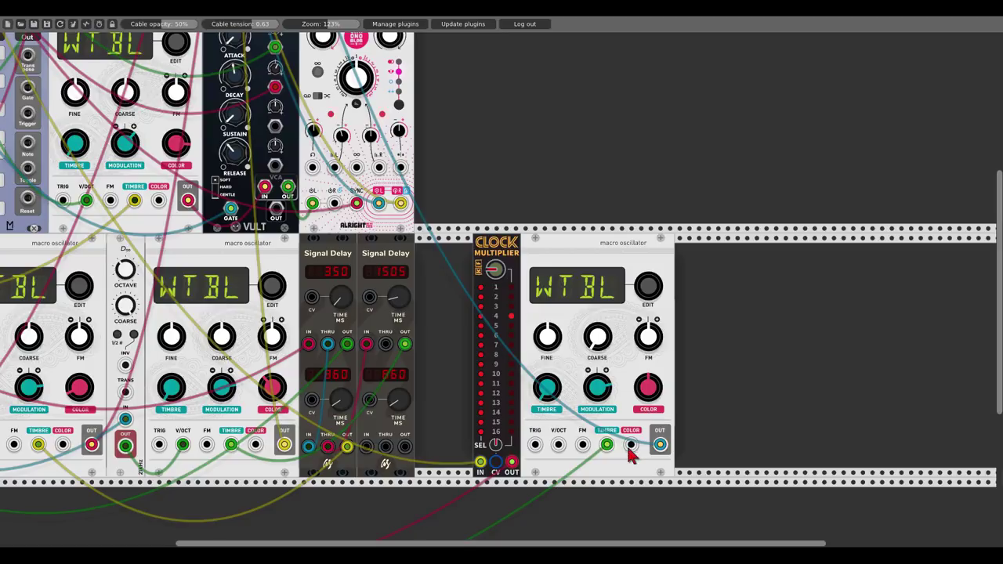
drag(630, 447, 14, 436)
scroll(776, 223, right, 6)
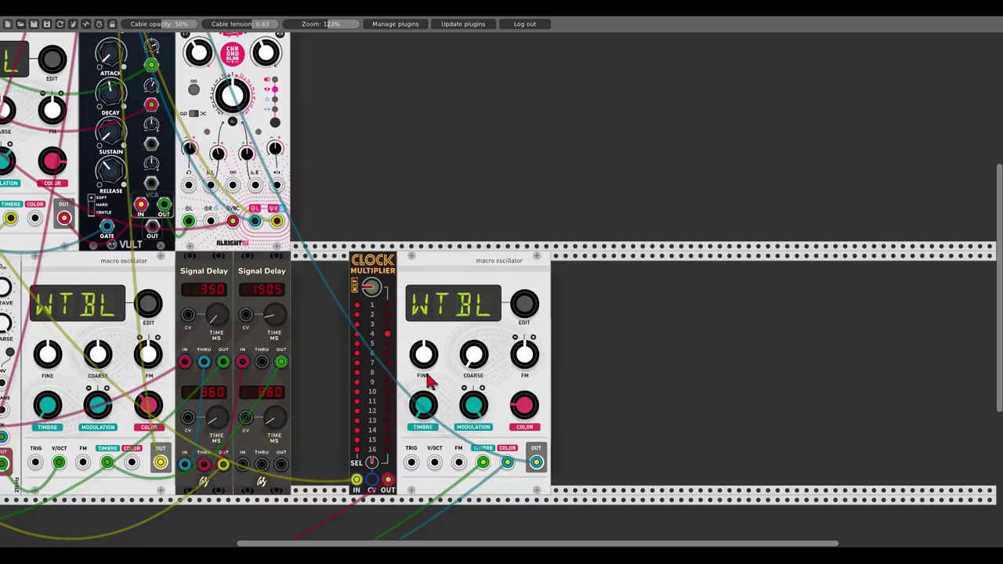
scroll(439, 376, up, 5)
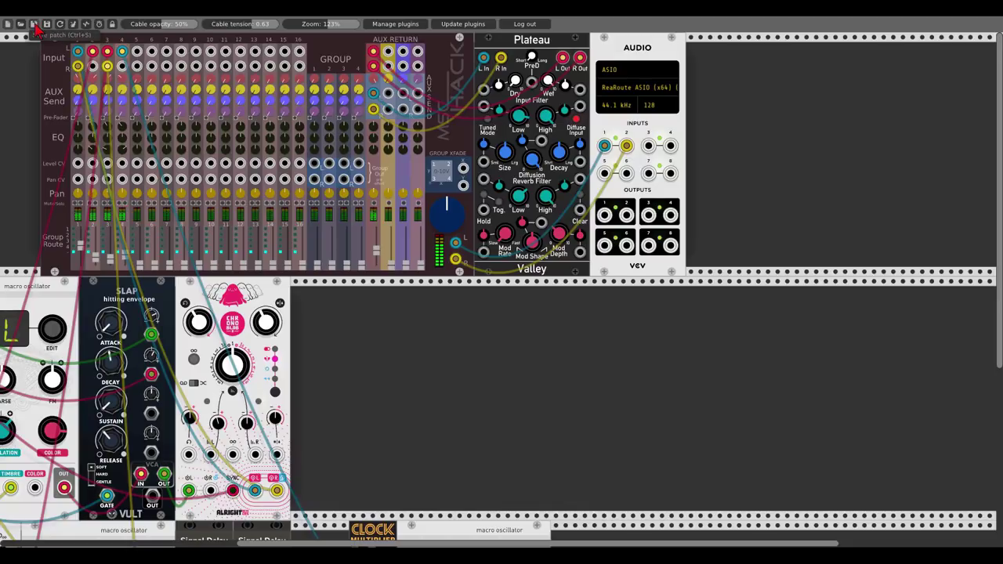
drag(407, 403, 847, 292)
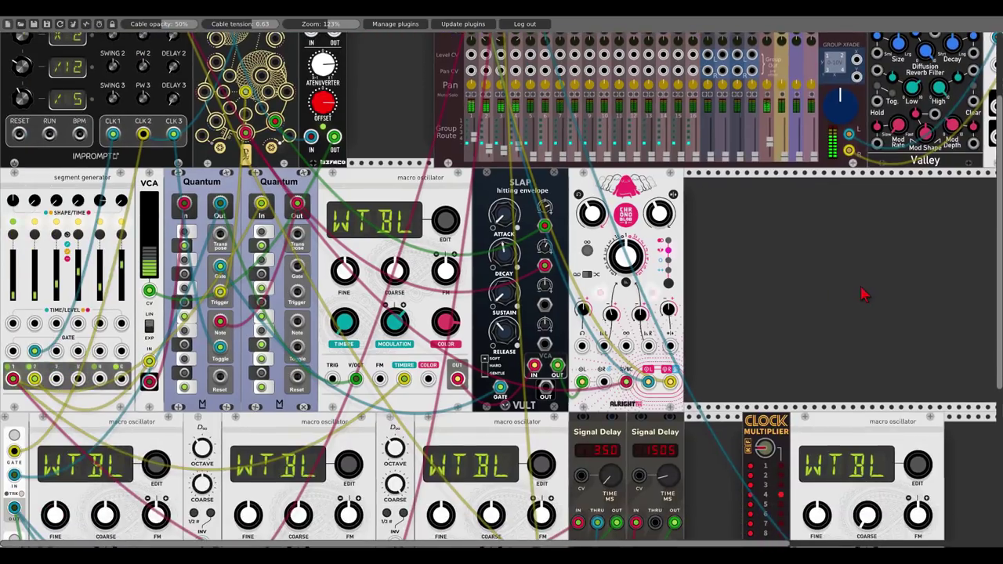
scroll(864, 291, down, 1)
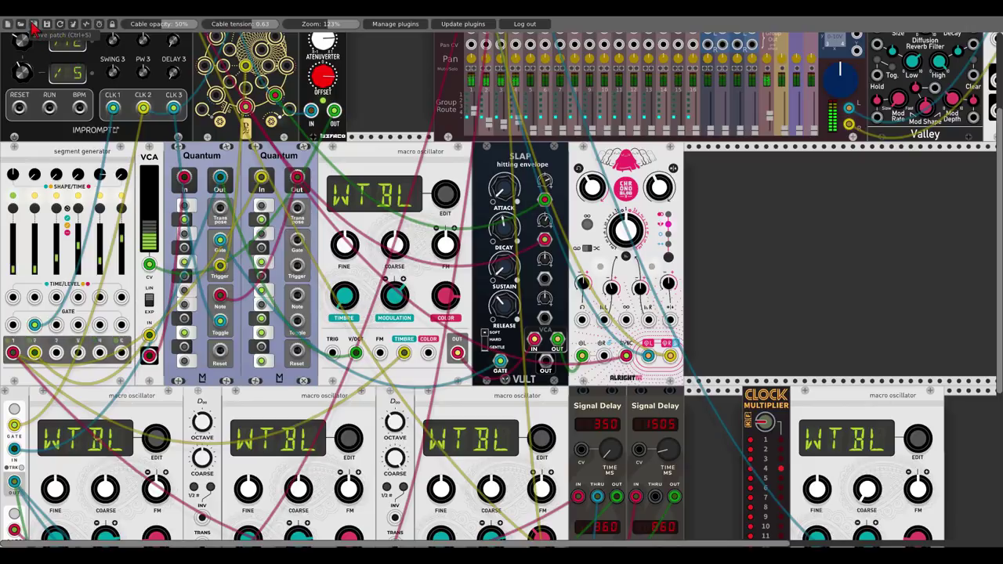
Search the module browser for "slap" and add the VultModules Slap: Hitting Envelope beside the new macro oscillator.
scroll(870, 329, down, 5)
drag(880, 293, 466, 219)
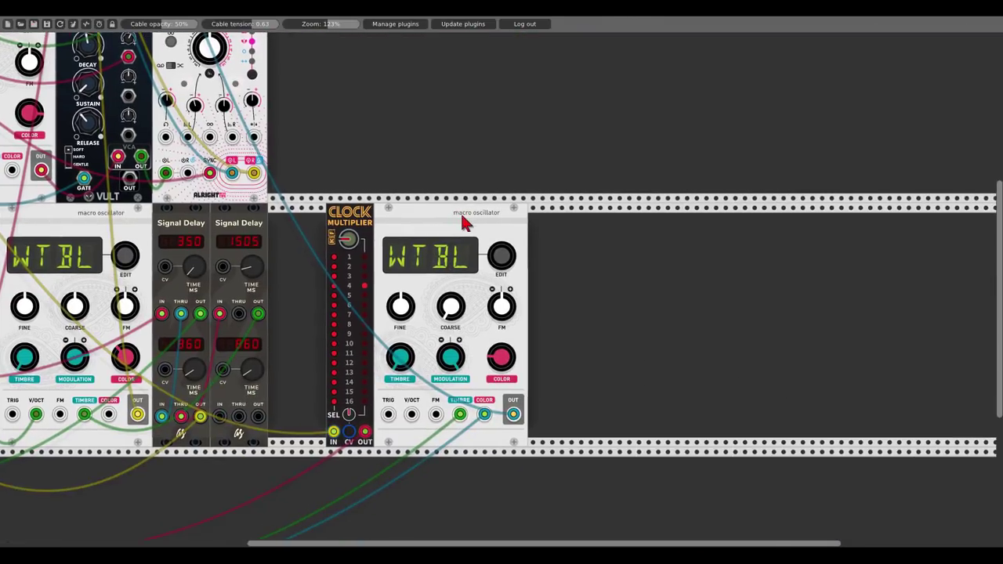
right_click(540, 259)
text(slap)
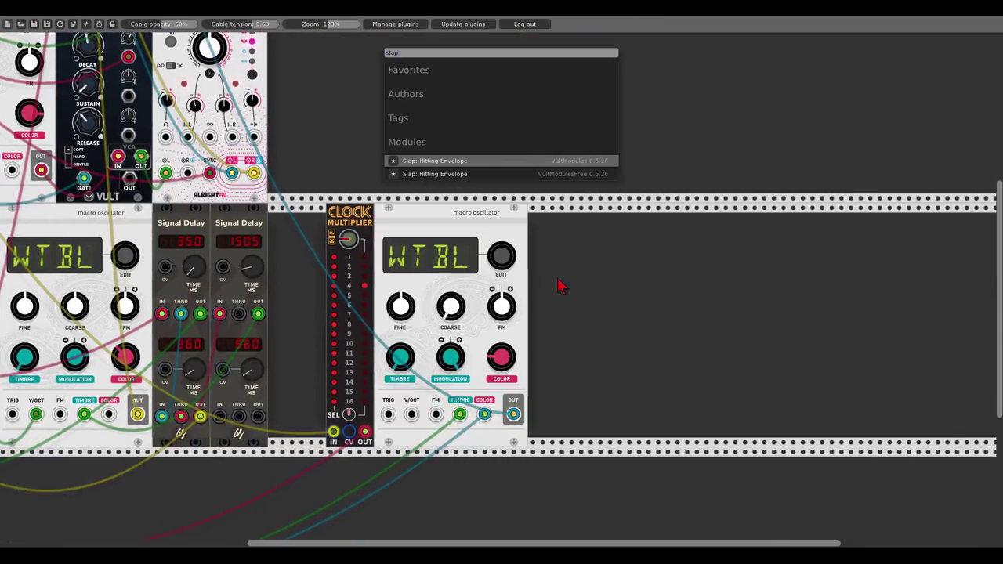
key(Return)
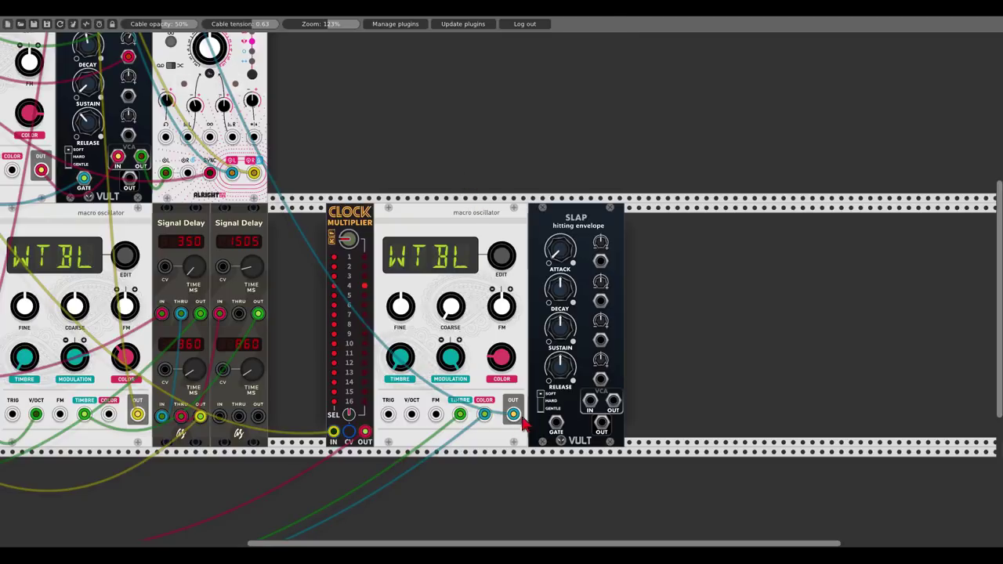
Route the new oscillator through Slap's VCA to mixer channel 4, gated by Clock Multiplier OUT, with the lower S&H OUT driving Slap's decay CV.
drag(513, 414, 364, 431)
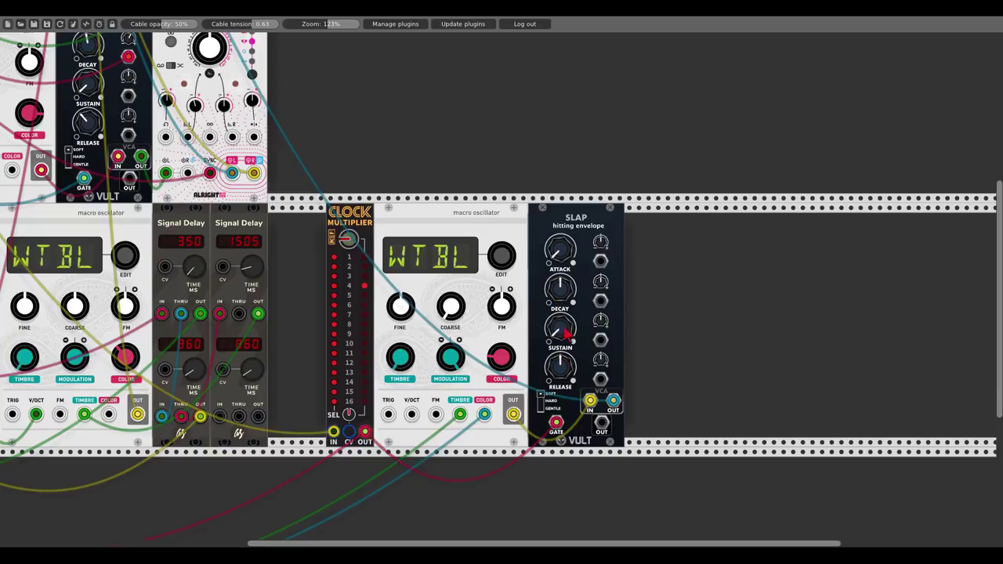
drag(594, 315, 14, 403)
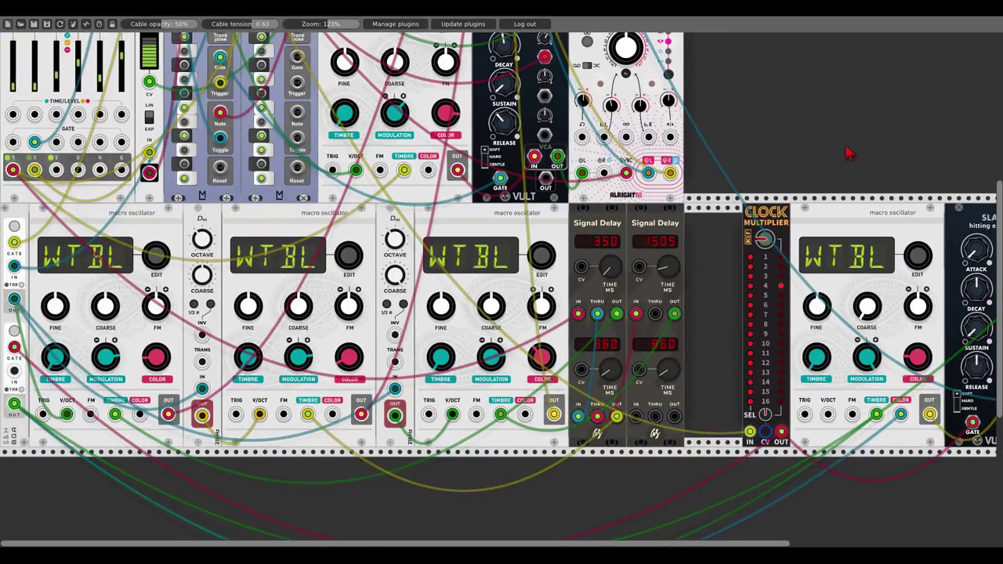
drag(847, 148, 419, 133)
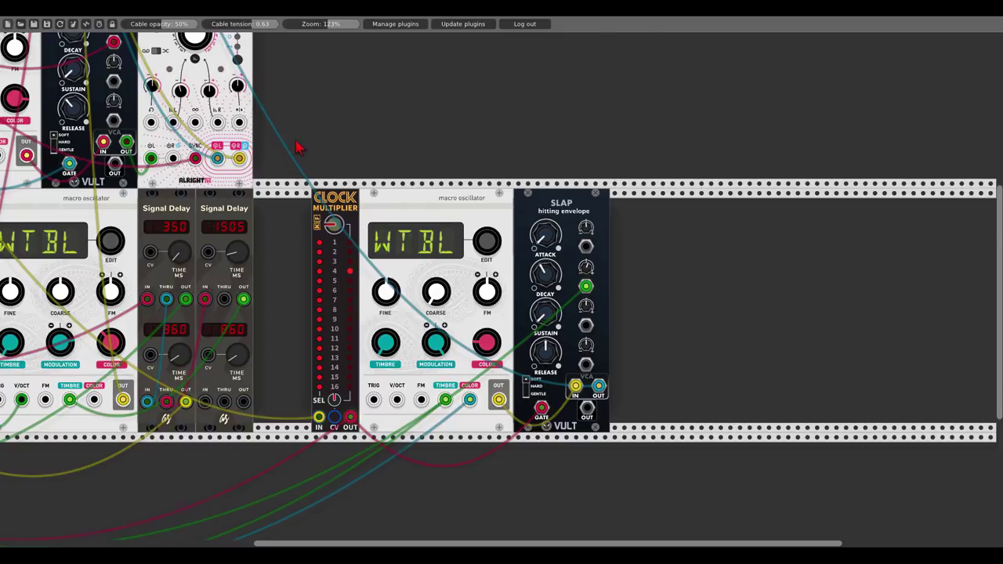
scroll(299, 149, up, 5)
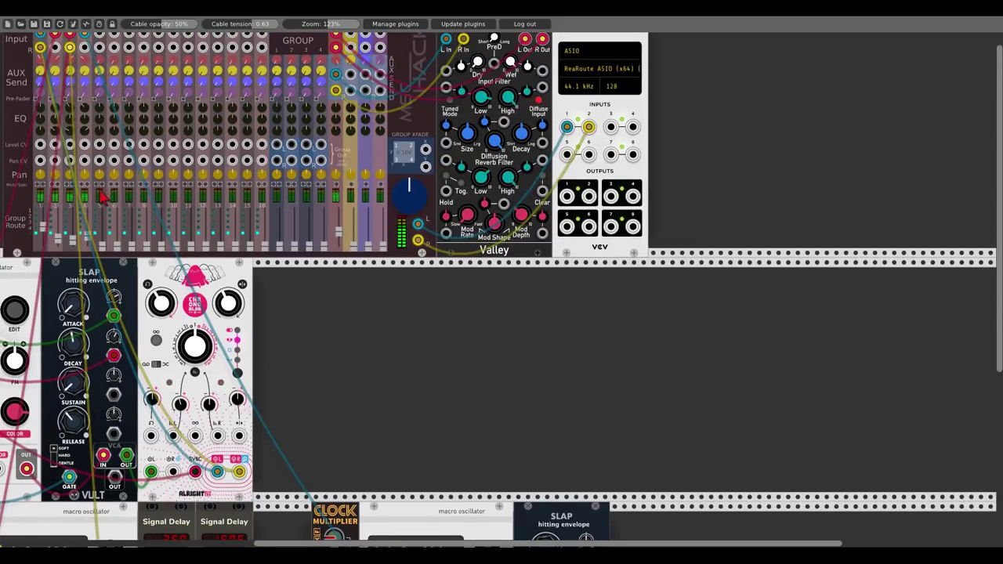
scroll(102, 197, up, 1)
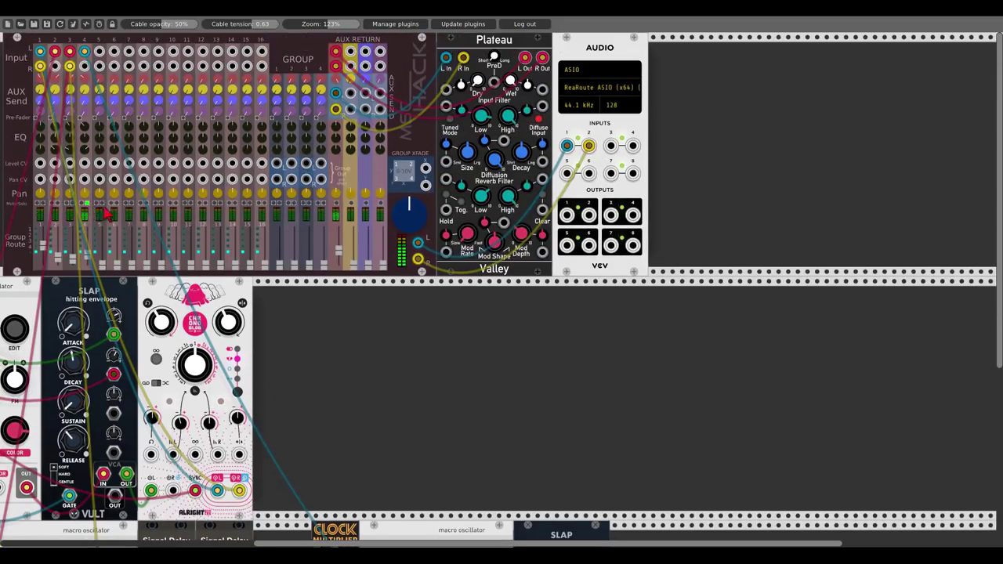
Lower the DECAY knob on the clock-multiplied voice's Slap envelope a little.
scroll(578, 329, down, 5)
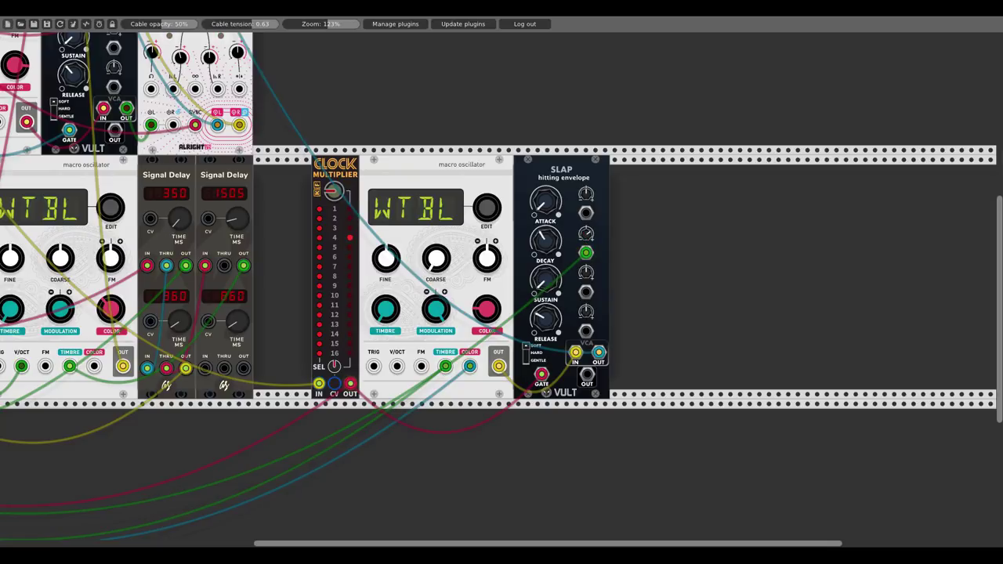
drag(546, 242, 545, 274)
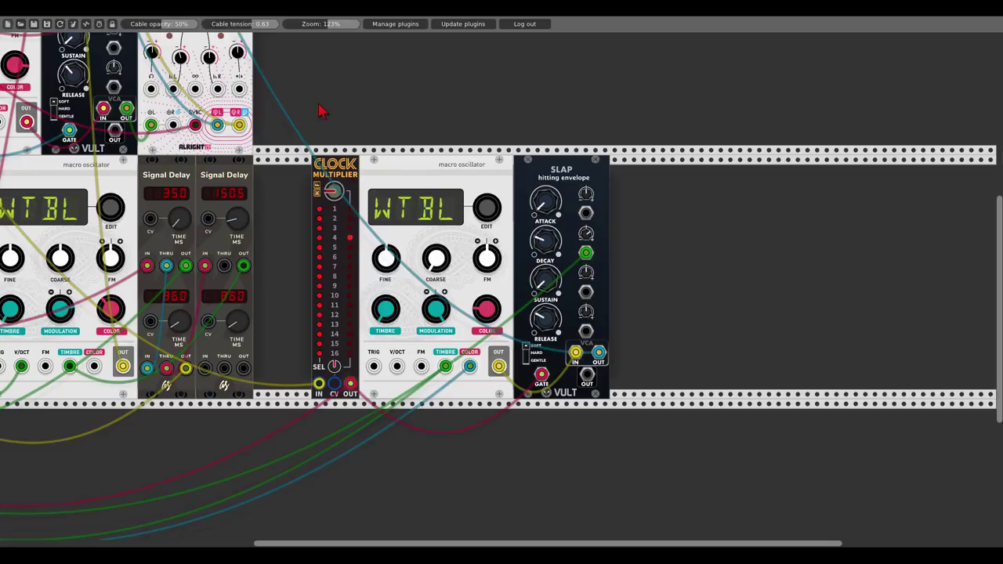
drag(318, 111, 715, 389)
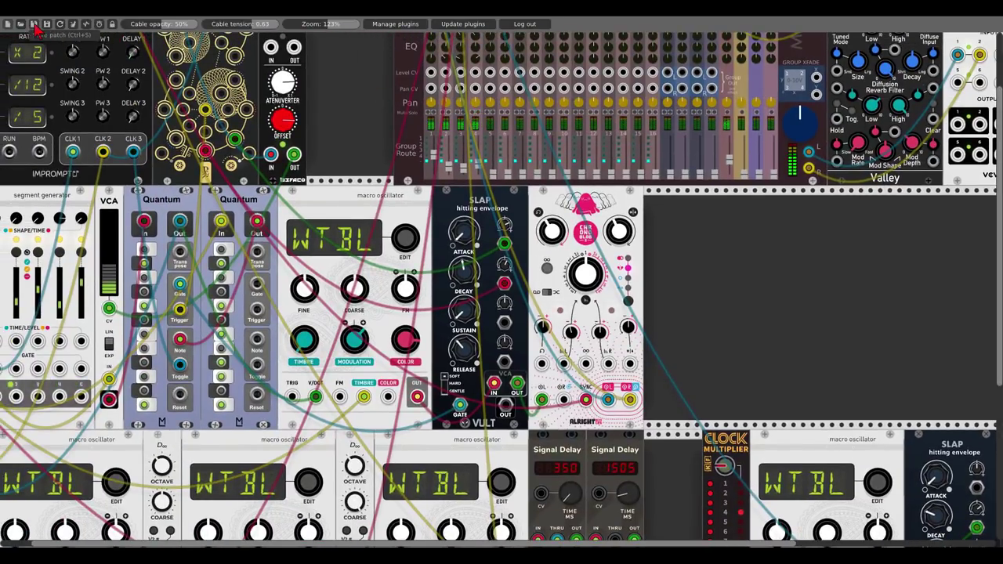
Duplicate the clock-multiplied macro oscillator and place the copy directly above it in the middle row.
scroll(689, 267, down, 1)
scroll(690, 267, down, 3)
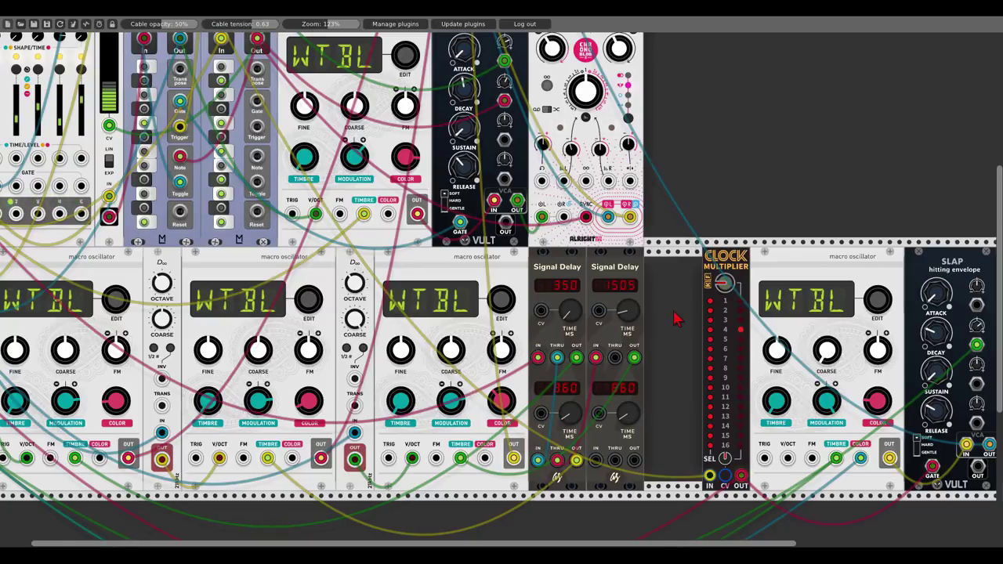
drag(784, 221, 600, 334)
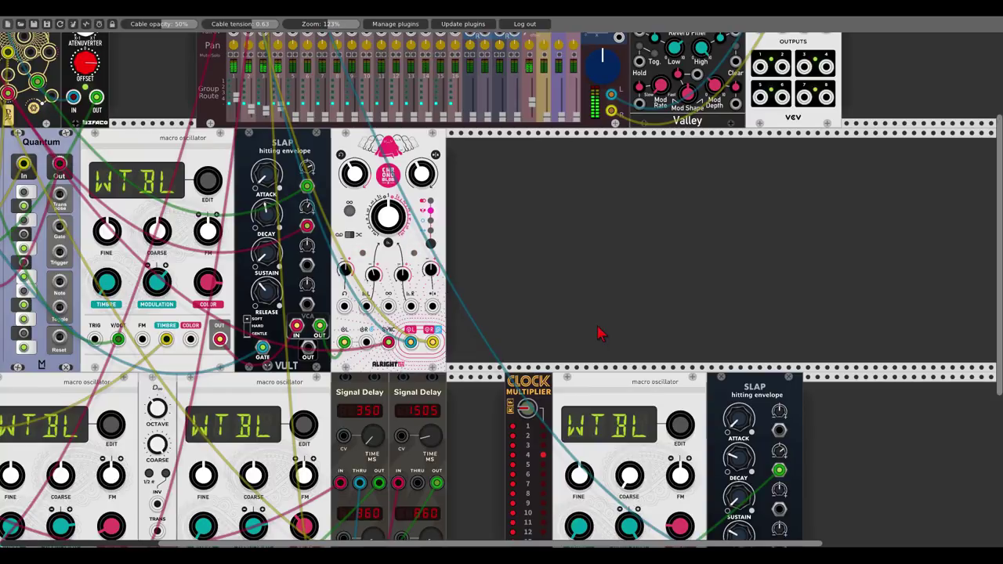
scroll(597, 339, down, 6)
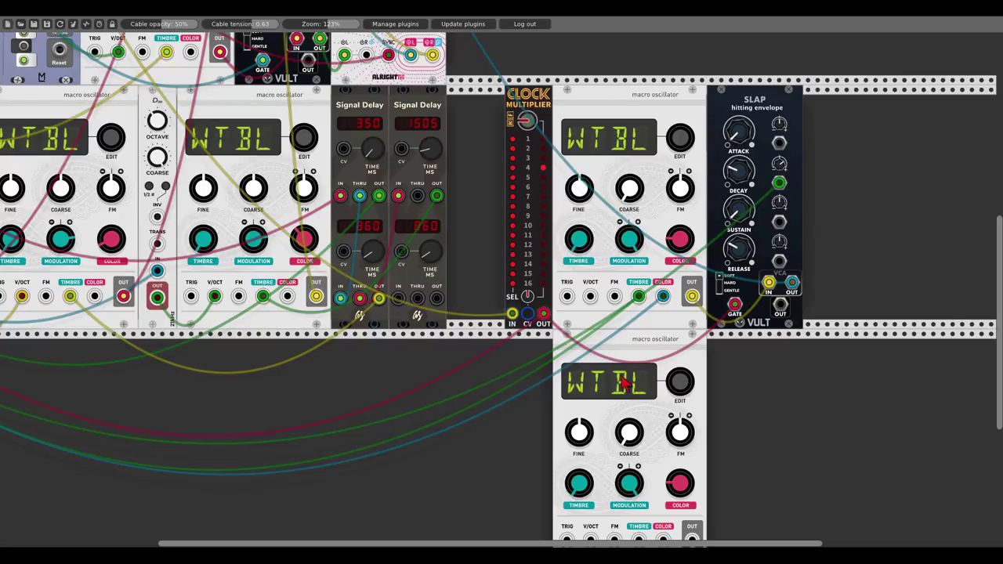
drag(628, 350, 603, 252)
scroll(682, 313, up, 5)
click(631, 261)
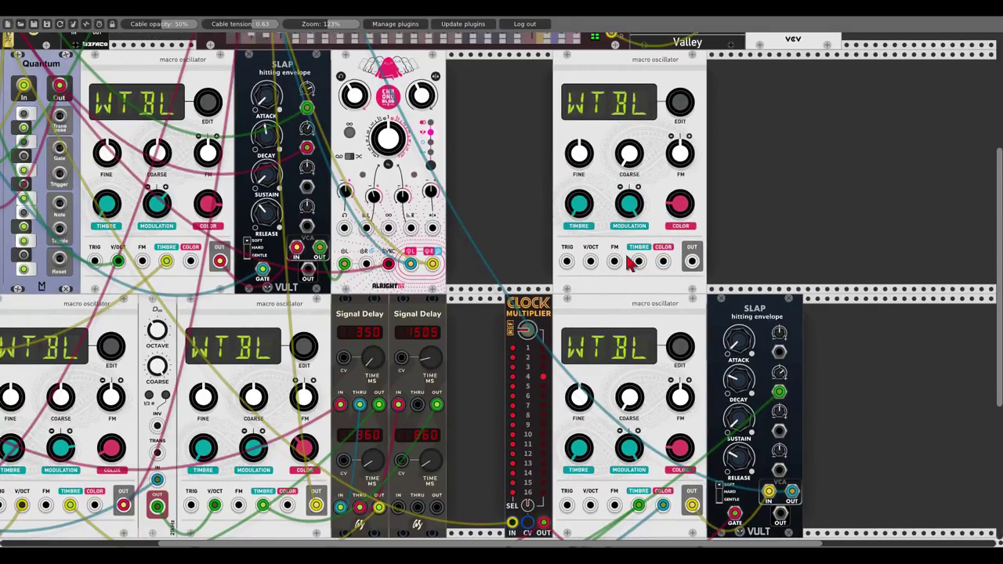
Search the module browser for "spank" and add the VultModules Spank: Drum Envelope beside the duplicated macro oscillator.
drag(732, 204, 538, 306)
right_click(538, 307)
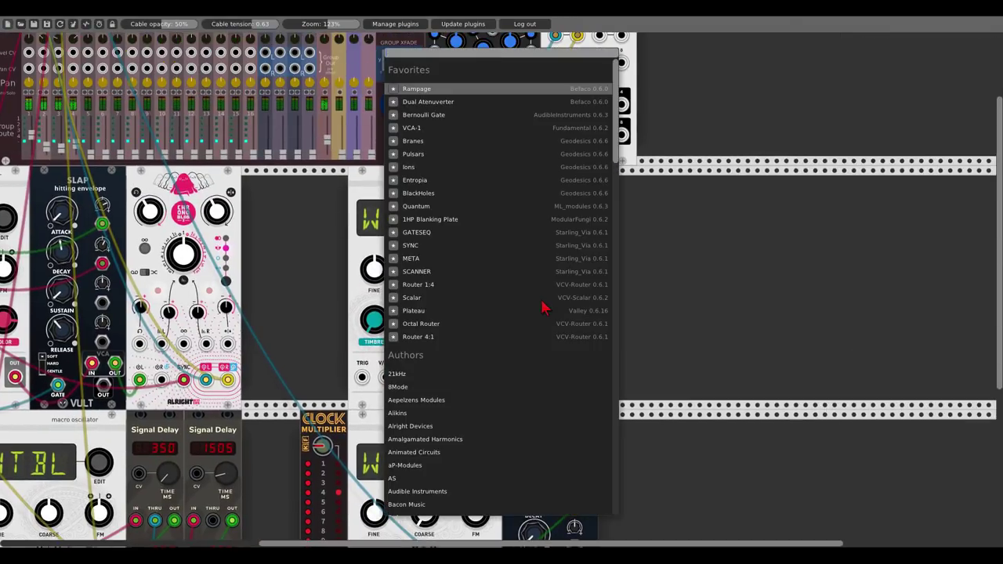
text(spank)
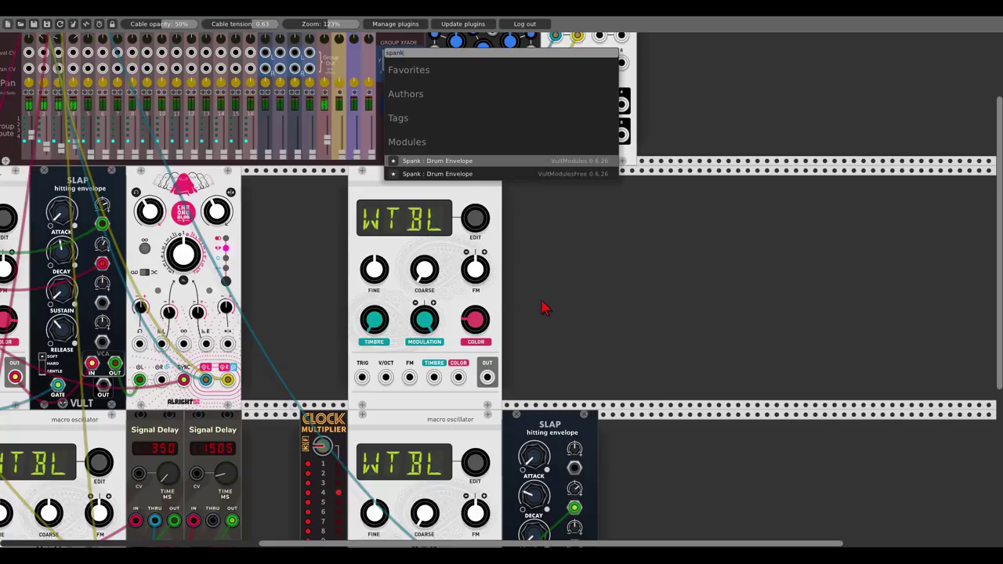
click(475, 163)
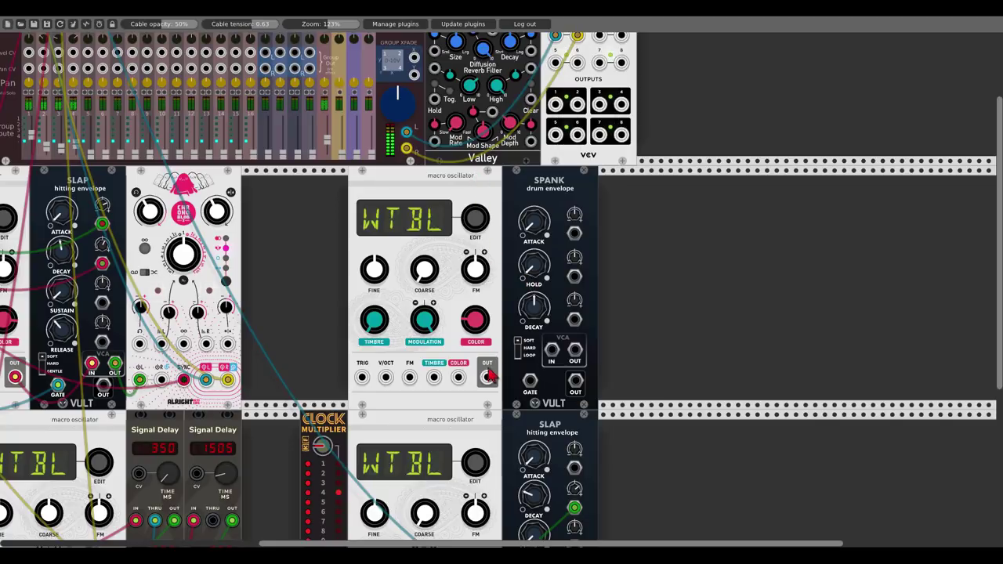
Route the duplicated oscillator's OUT through Spank's VCA into mixer channel 5, raise that channel's fader and solo it.
drag(487, 377, 87, 51)
scroll(549, 329, up, 3)
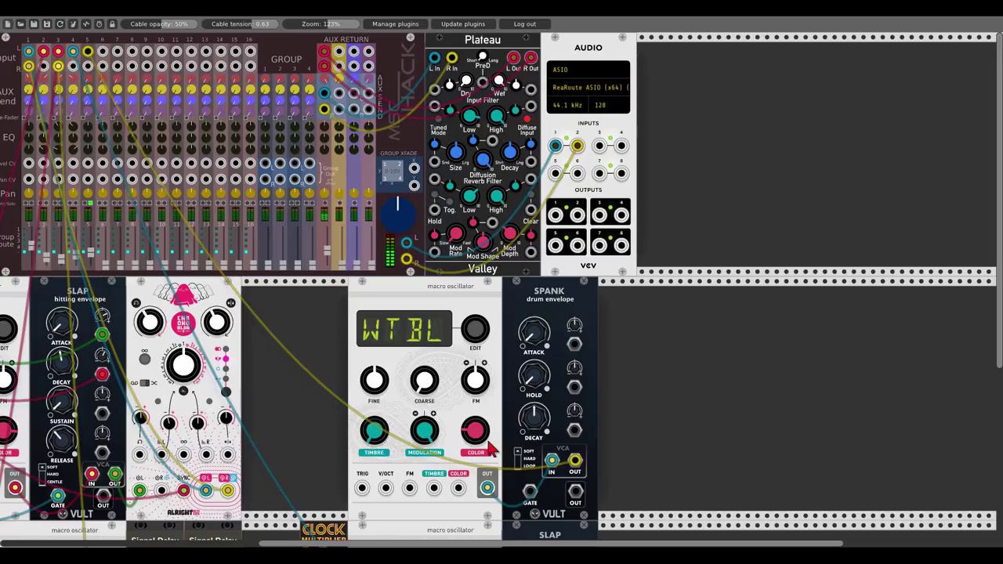
drag(530, 492, 622, 253)
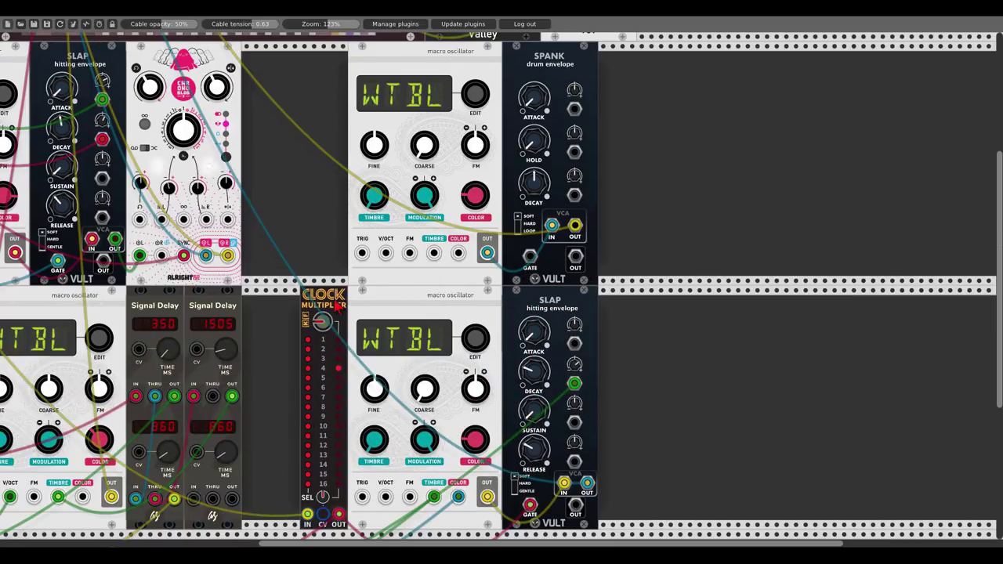
Duplicate the Clock Multiplier, place the copy beside the duplicated oscillator, and patch Clocked's master CLK into its IN.
key(ctrl+d)
drag(286, 302, 337, 59)
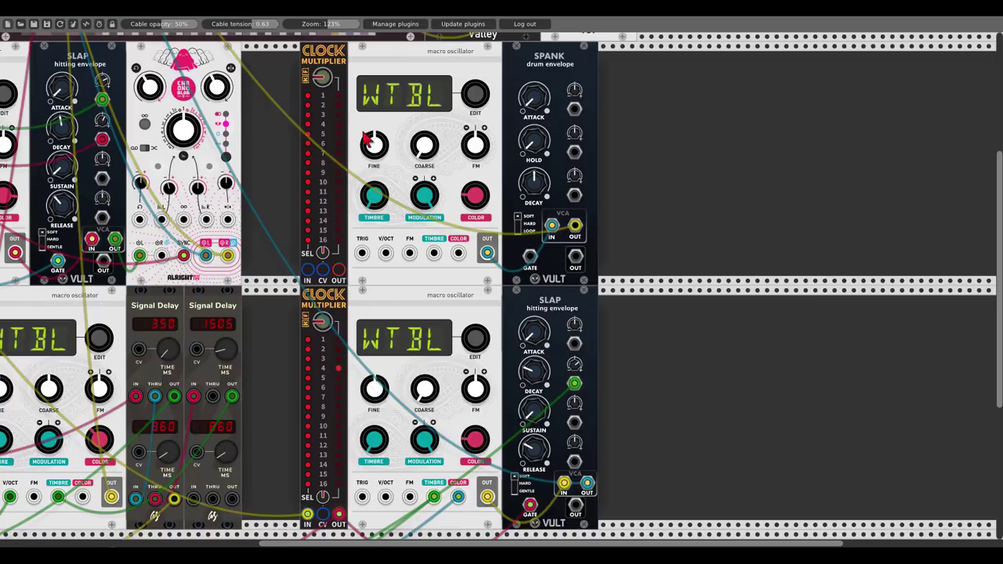
drag(308, 271, 163, 108)
scroll(26, 66, up, 5)
scroll(200, 141, up, 4)
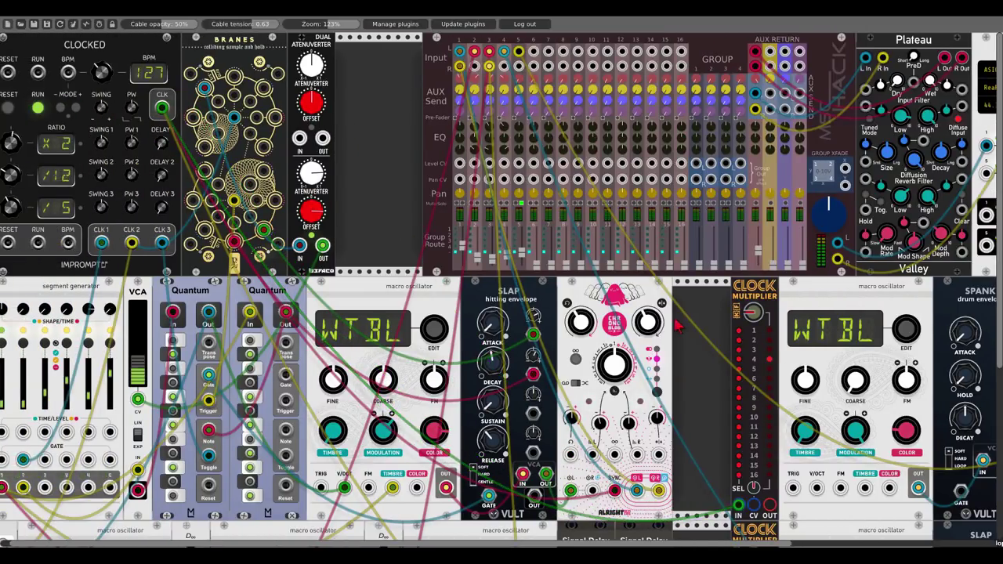
drag(699, 345, 334, 182)
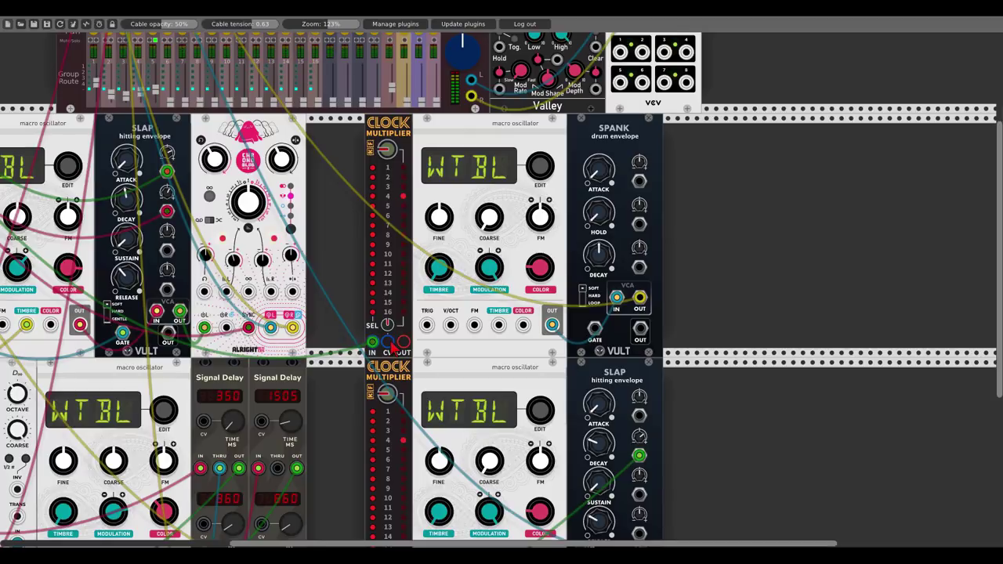
Patch a modulation cable into the duplicated Clock Multiplier's CV, adjust its SEL knob, and connect its OUT to Spank's GATE.
drag(389, 342, 14, 293)
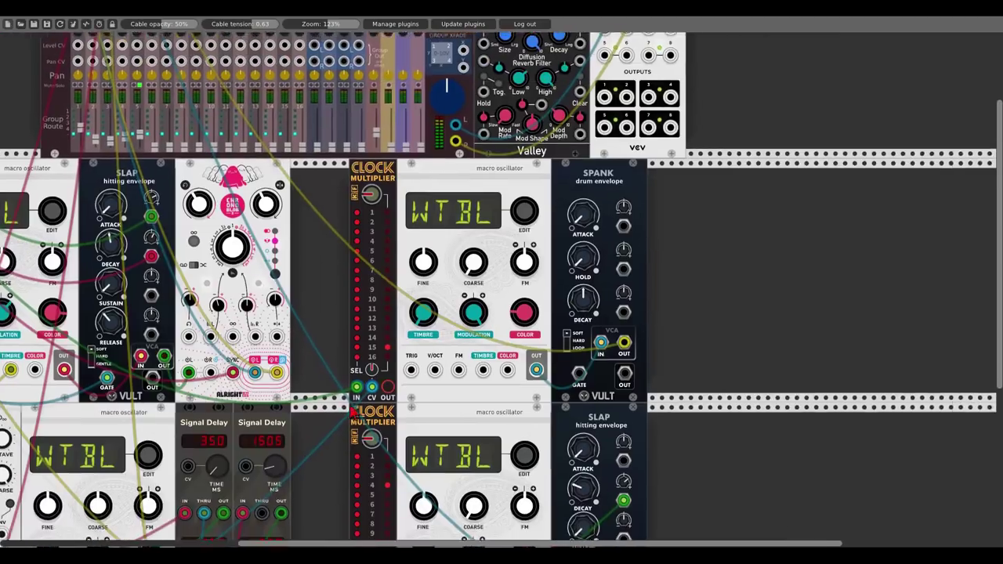
drag(353, 407, 340, 418)
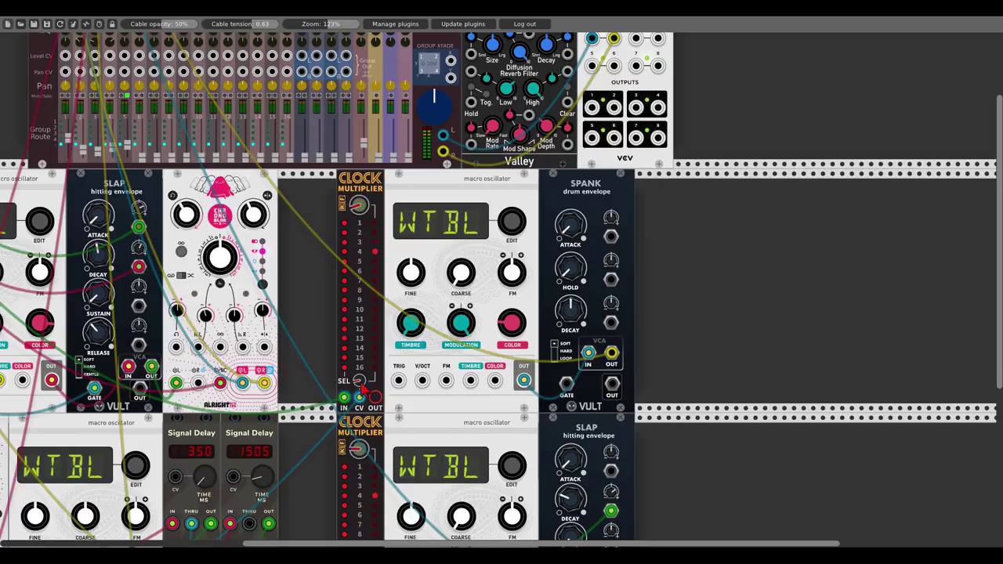
drag(375, 398, 566, 383)
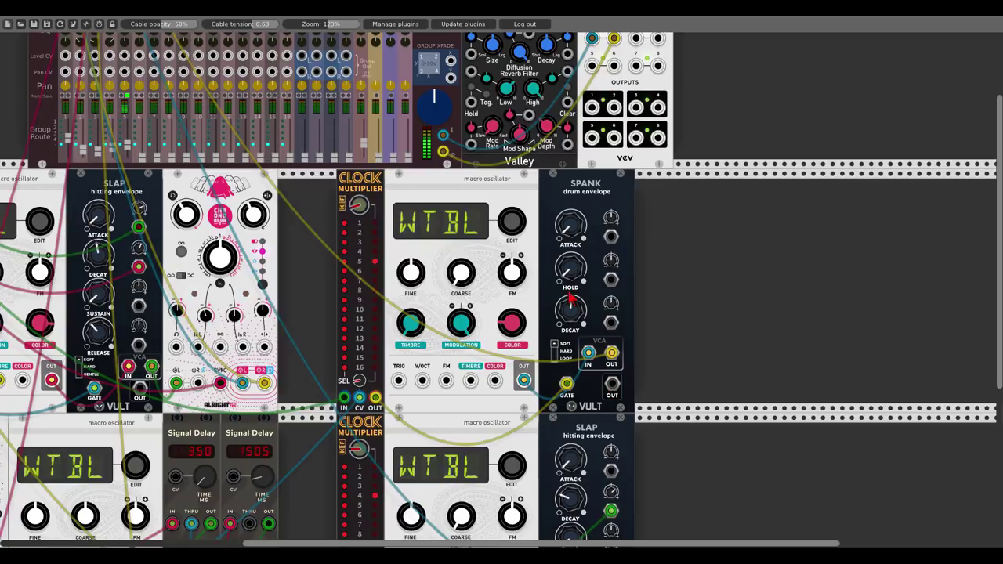
Shorten Spank's DECAY and turn up the COARSE, TIMBRE and COLOR knobs of the oscillator beside it.
drag(570, 310, 570, 344)
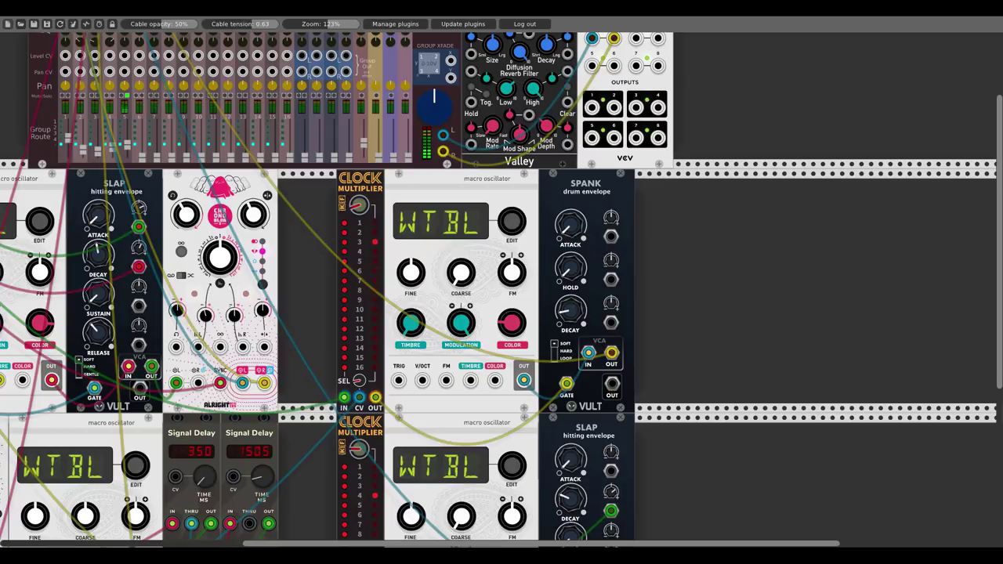
drag(571, 310, 570, 290)
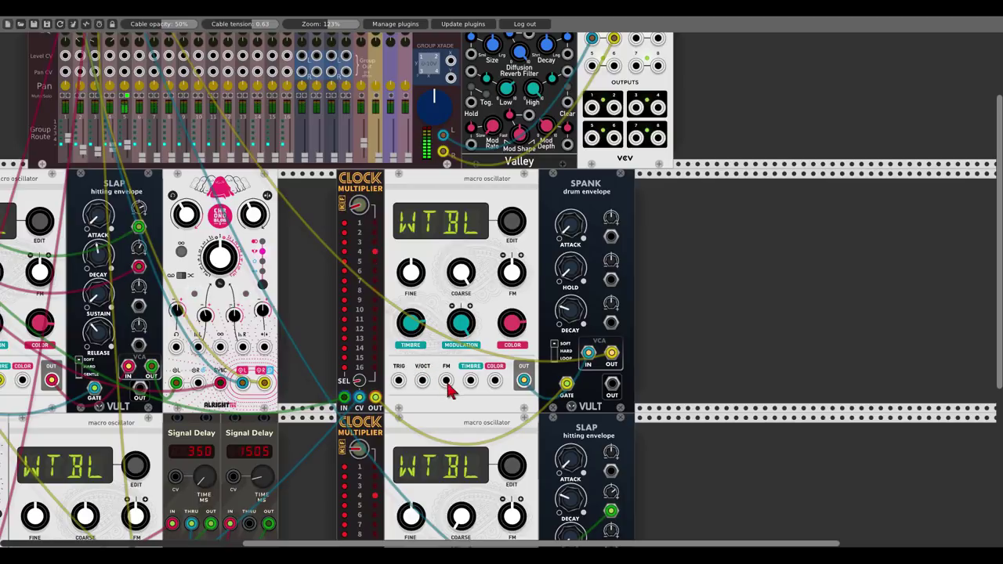
Patch a cable into the Spank voice oscillator's FM input and turn its FM knob fully clockwise.
drag(445, 381, 358, 302)
scroll(442, 391, down, 5)
scroll(134, 325, up, 4)
scroll(618, 216, right, 7)
scroll(617, 216, up, 3)
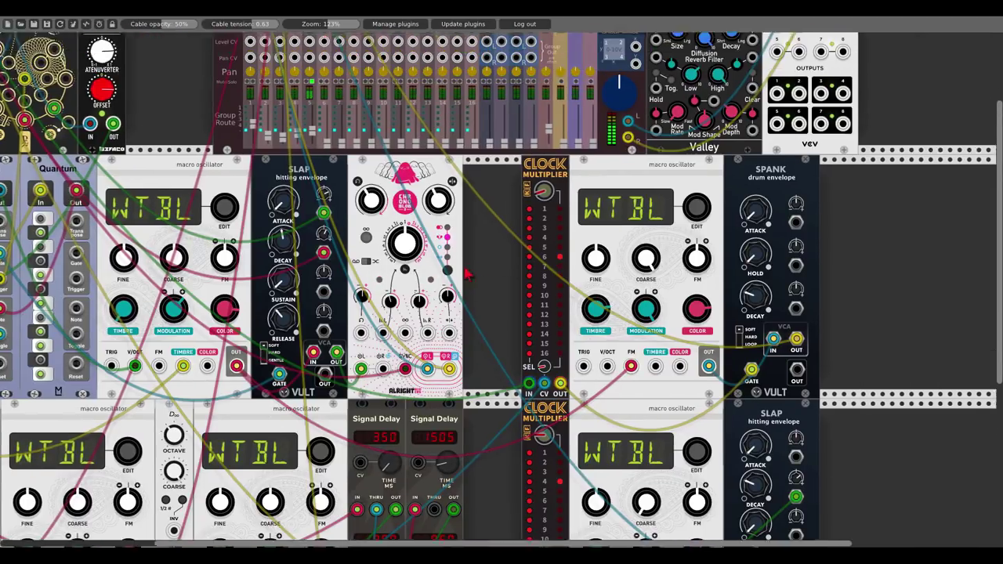
drag(547, 299, 547, 296)
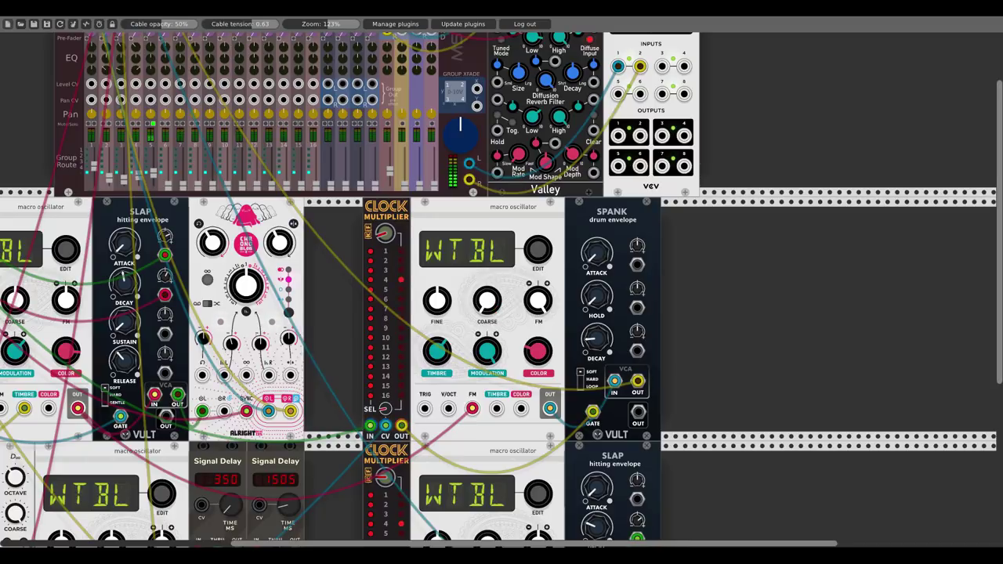
Adjust the Spank voice by bringing COARSE back to about its centre and readjusting the COLOR and Spank DECAY knobs.
drag(488, 307, 488, 321)
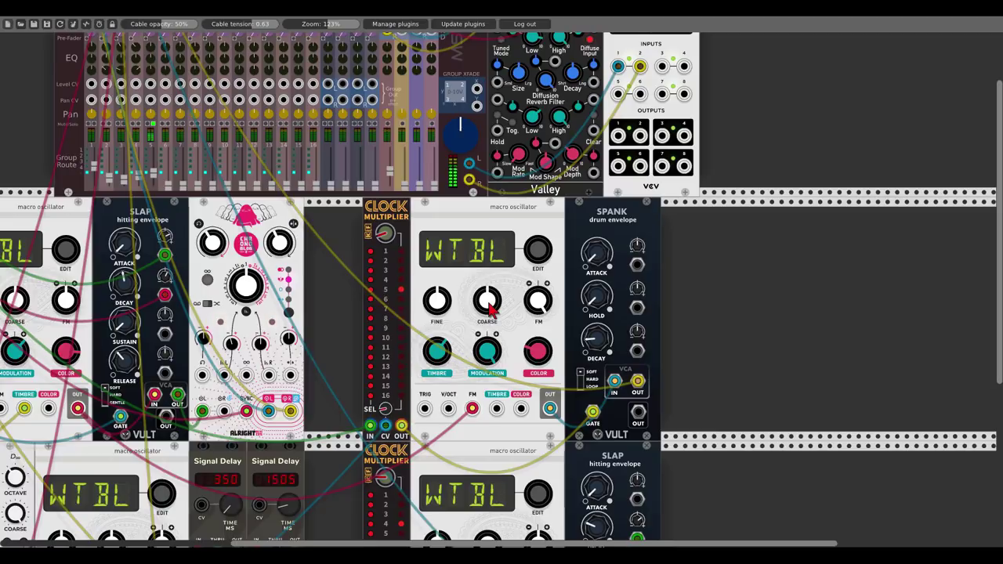
drag(537, 351, 538, 335)
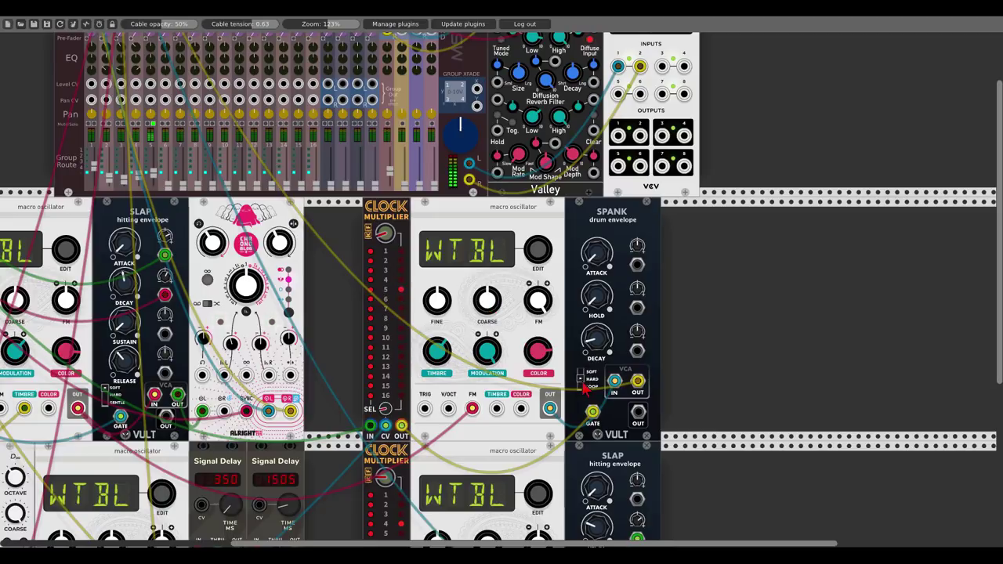
drag(592, 350, 592, 315)
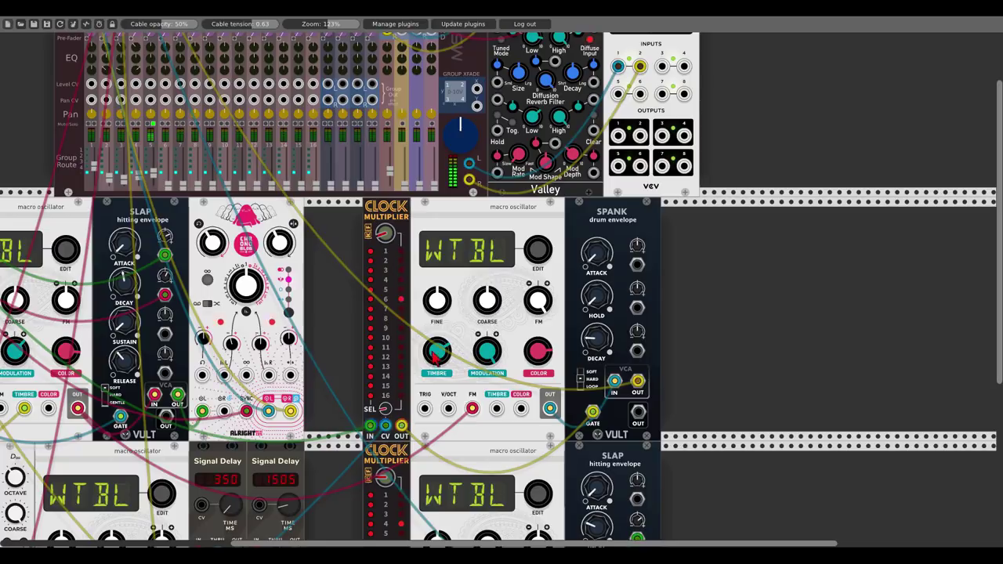
Unsolo mixer channel 5 and move Spank and its oscillator away from the Clock Multiplier to open a gap between them.
scroll(245, 205, up, 2)
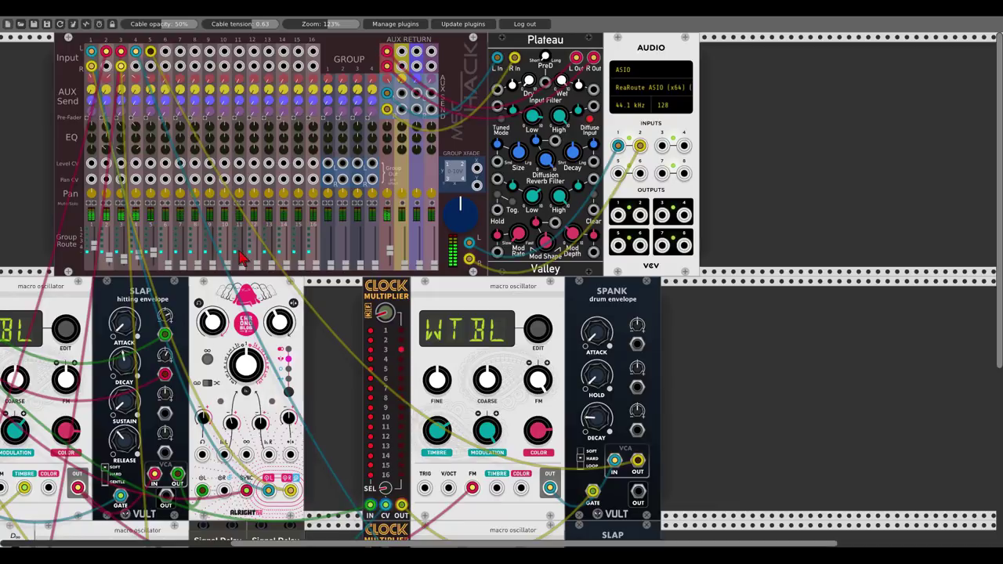
drag(572, 300, 679, 299)
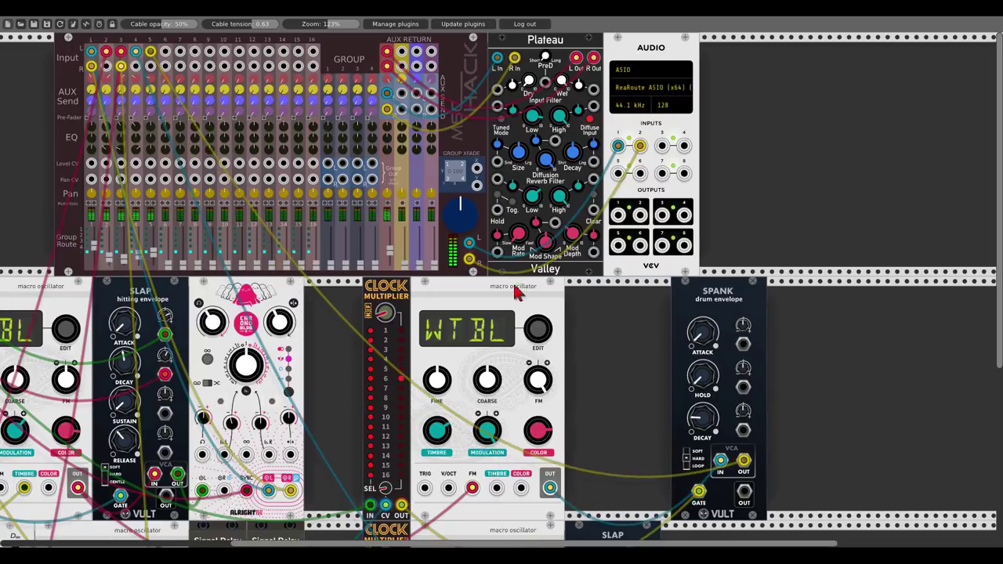
drag(516, 292, 623, 296)
Search the module browser for "sample and", try the Bogaudio S&H in the gap beside the Clock Multiplier, and delete it.
right_click(470, 386)
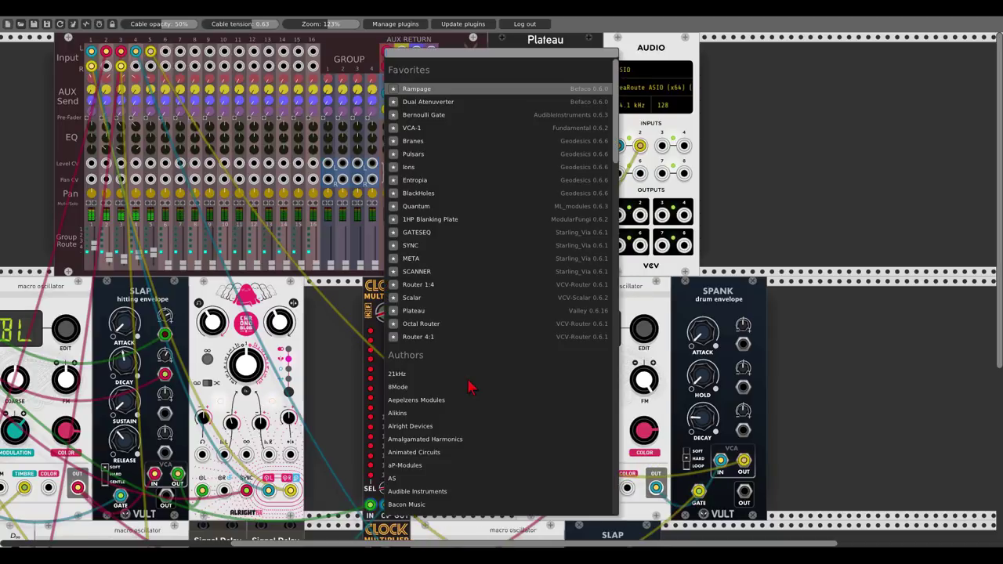
text(sample )
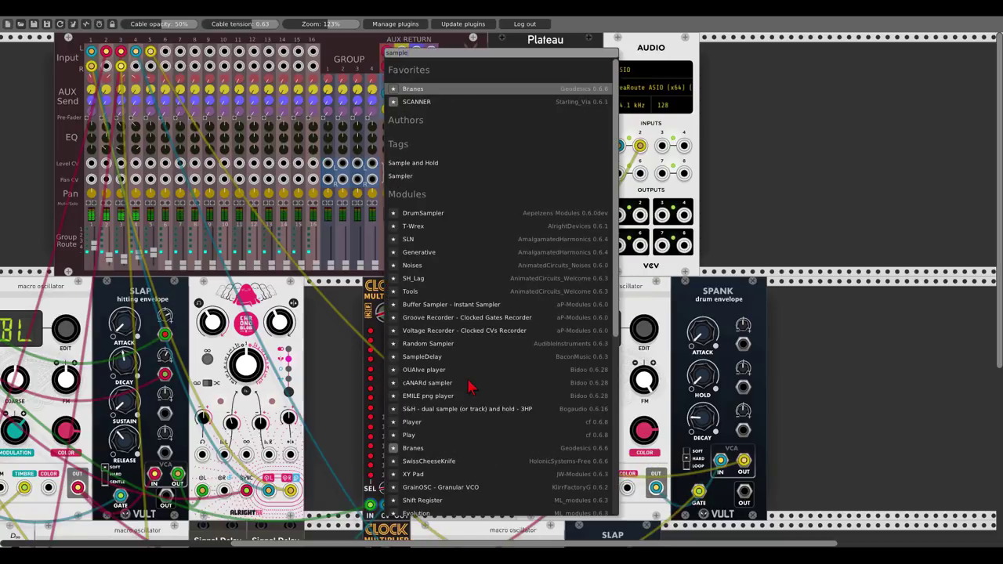
text(and)
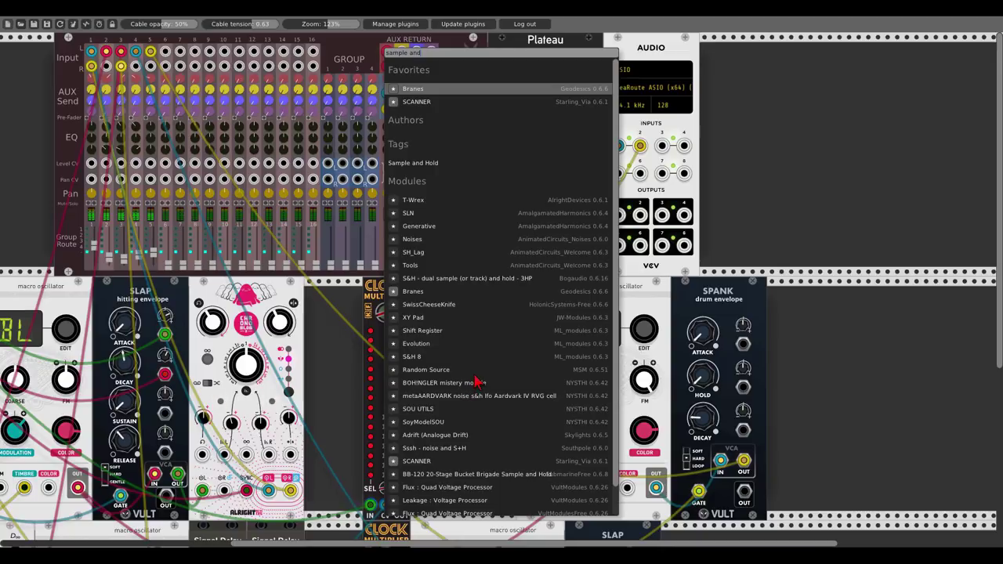
click(455, 309)
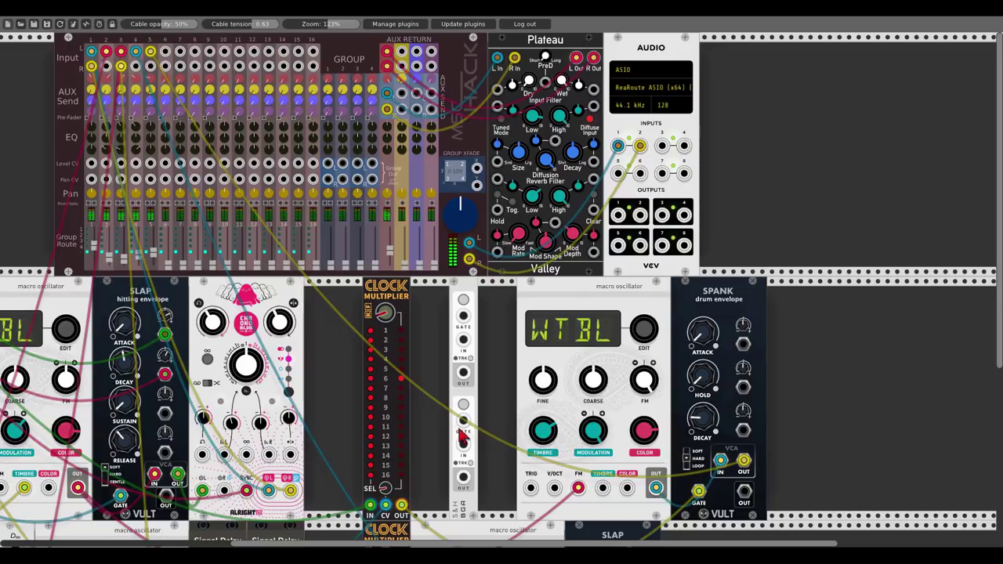
right_click(457, 288)
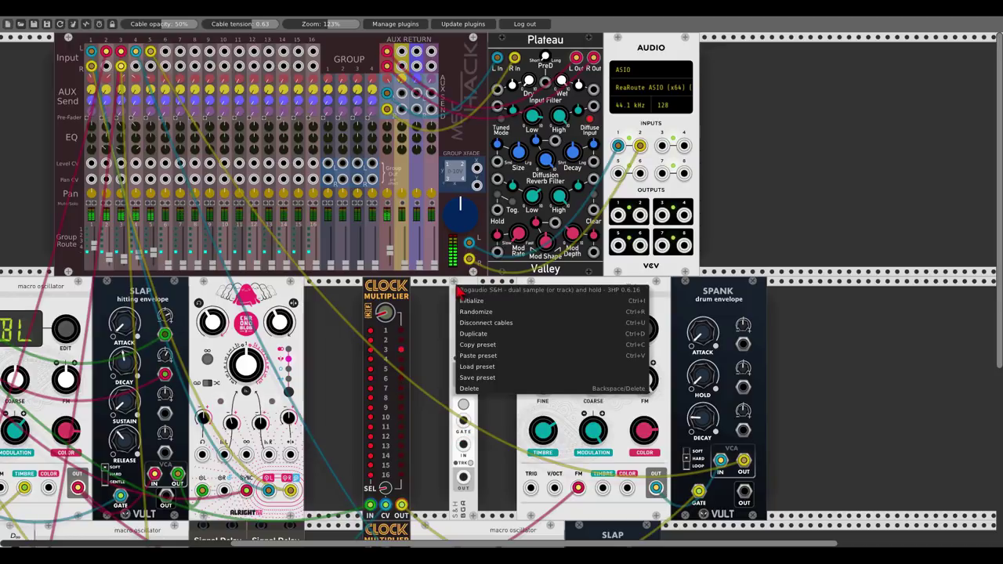
click(468, 396)
Search the module browser for "southp" and add the Southpole Sssh noise and S+H module in the gap beside the Clock Multiplier.
right_click(469, 396)
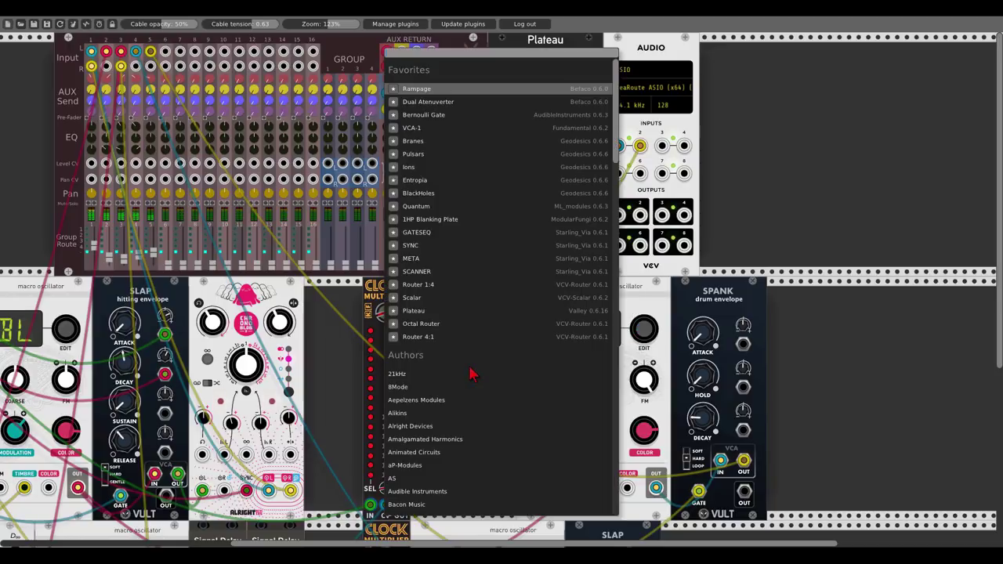
text(soutp)
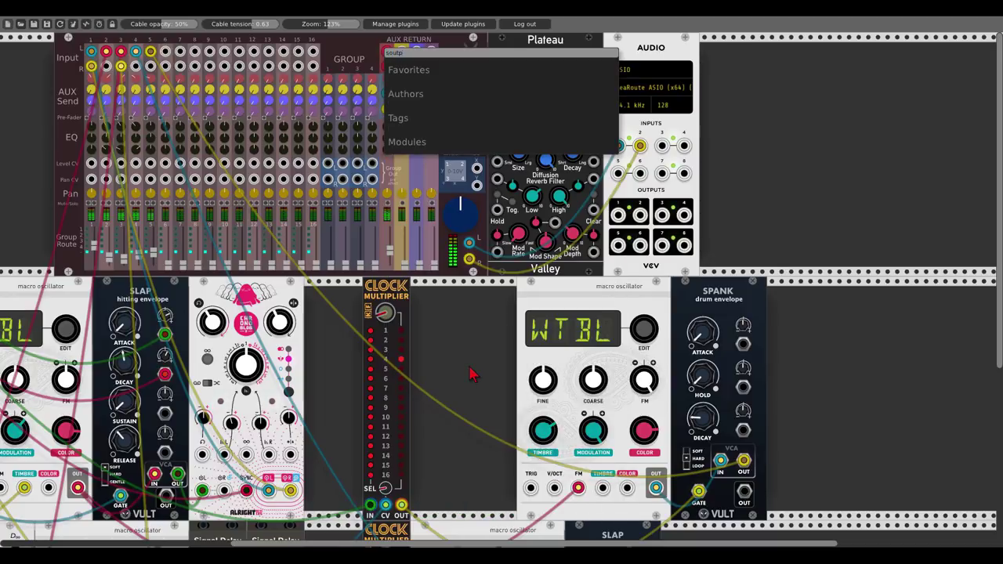
key(BackSpace)
text(hpo)
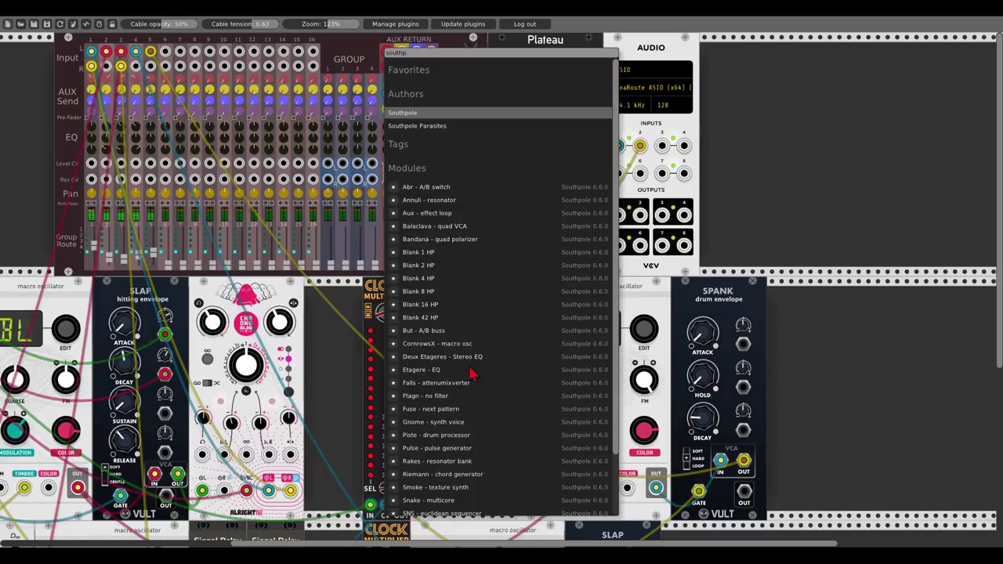
scroll(470, 376, down, 2)
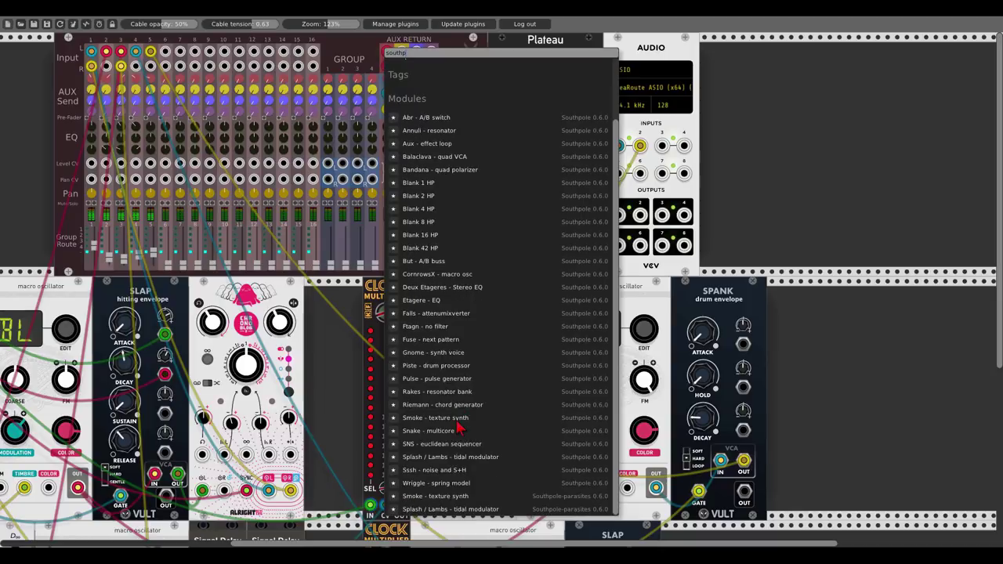
click(423, 470)
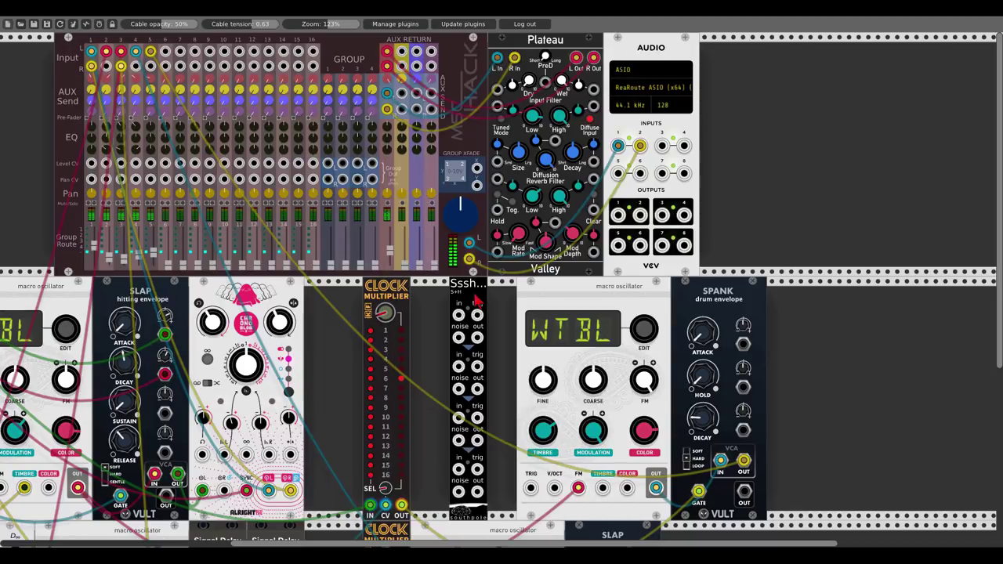
Patch the upper Clock Multiplier's output into Sssh's first trigger input and Sssh's first output into Spank's DECAY CV input.
scroll(445, 363, down, 1)
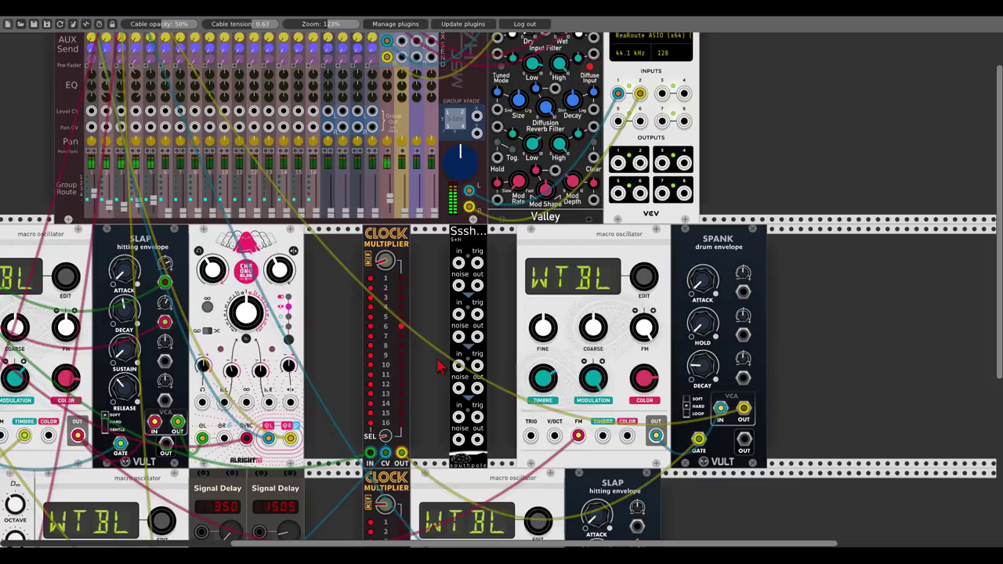
drag(478, 264, 402, 452)
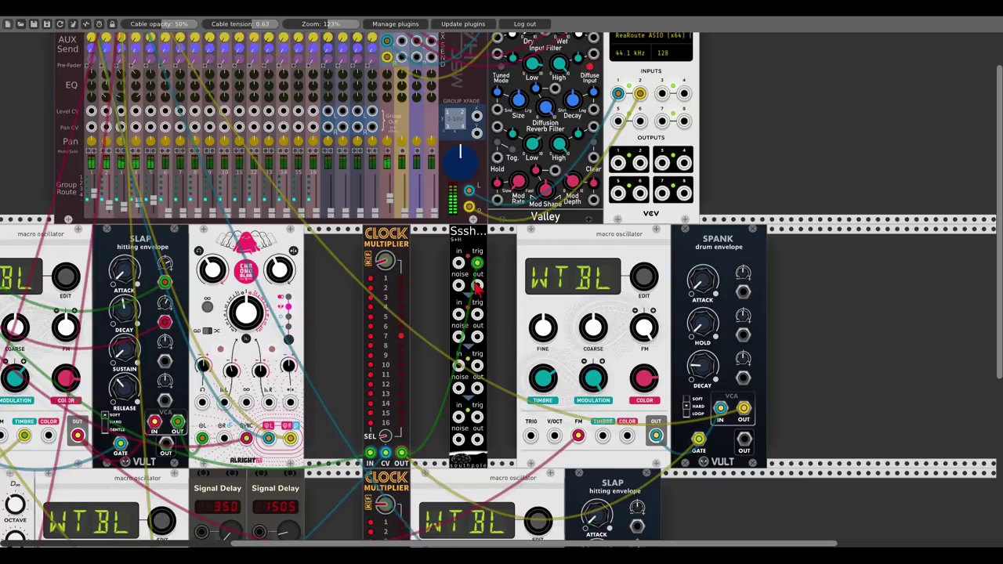
drag(476, 285, 742, 378)
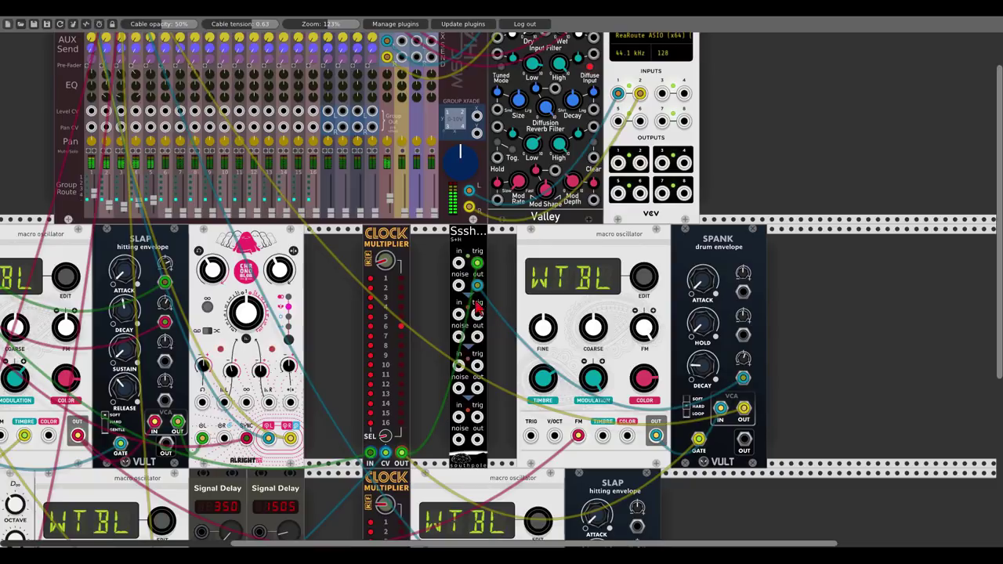
Patch Sssh's second output into the Pan CV input of mixer channel 5.
scroll(480, 339, up, 1)
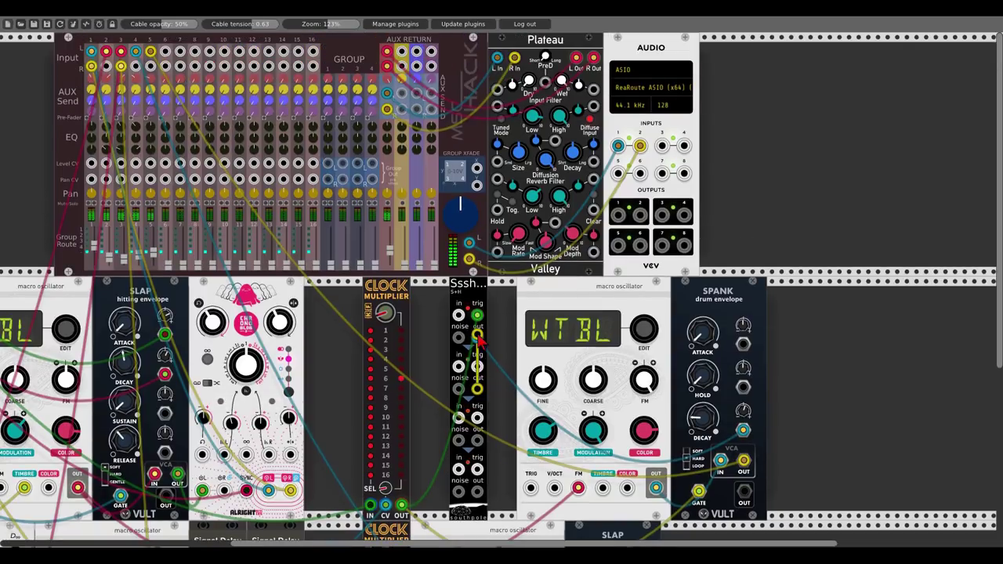
drag(480, 339, 446, 330)
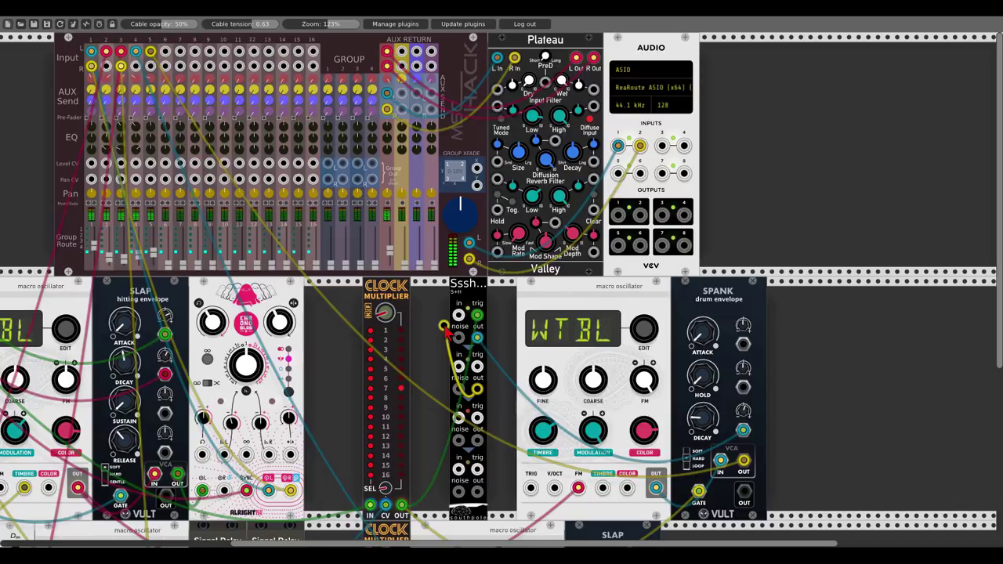
drag(444, 329, 151, 180)
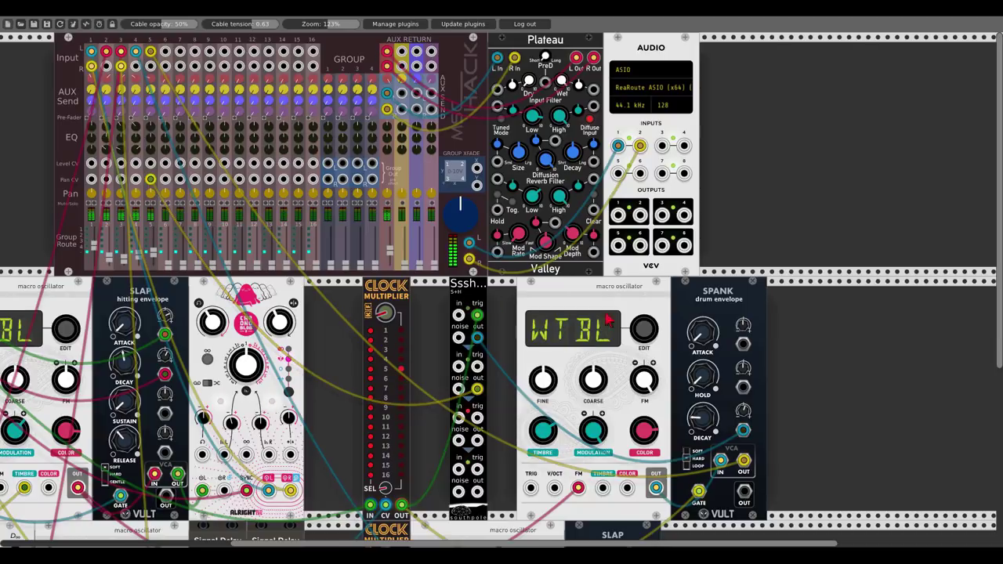
Patch Sssh's third output into the Spank oscillator's COLOR input and its fourth output into the TIMBRE input.
scroll(614, 321, down, 1)
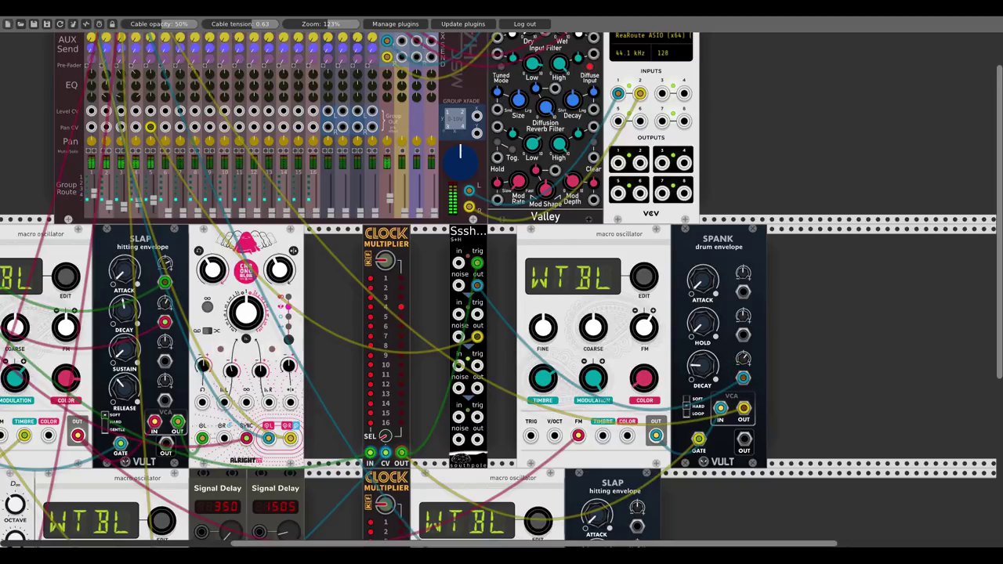
drag(627, 436, 476, 388)
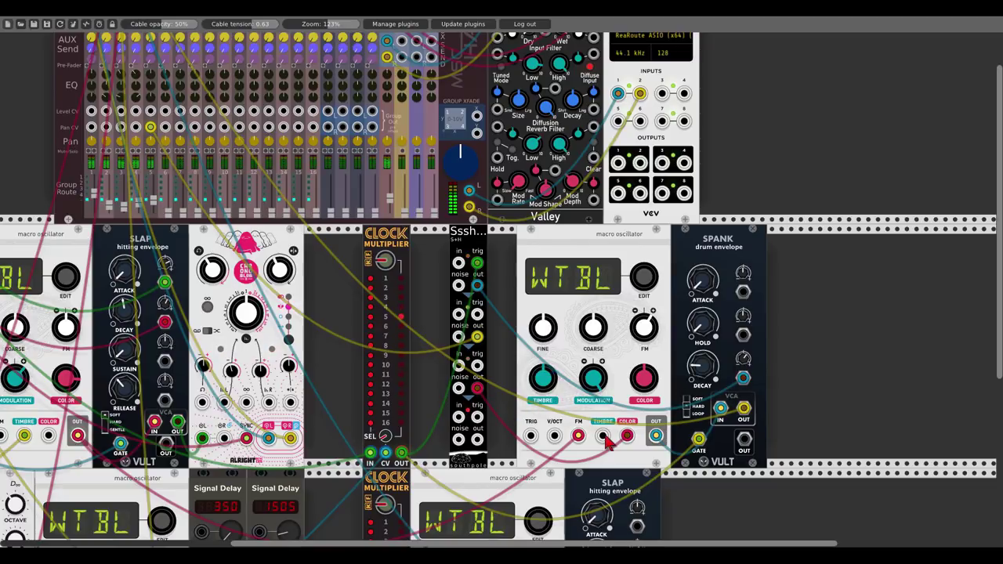
drag(603, 436, 477, 438)
drag(477, 439, 602, 437)
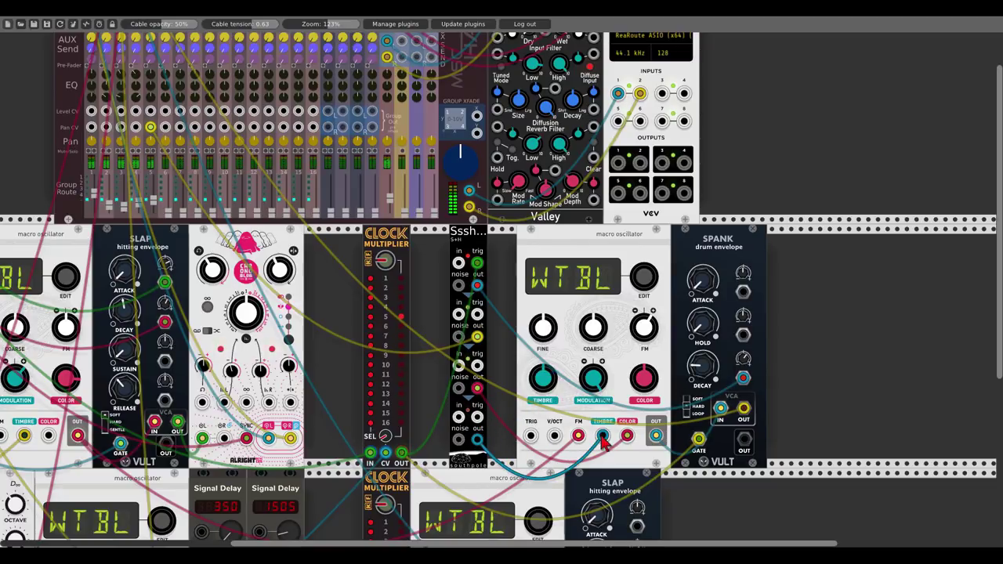
right_click(603, 440)
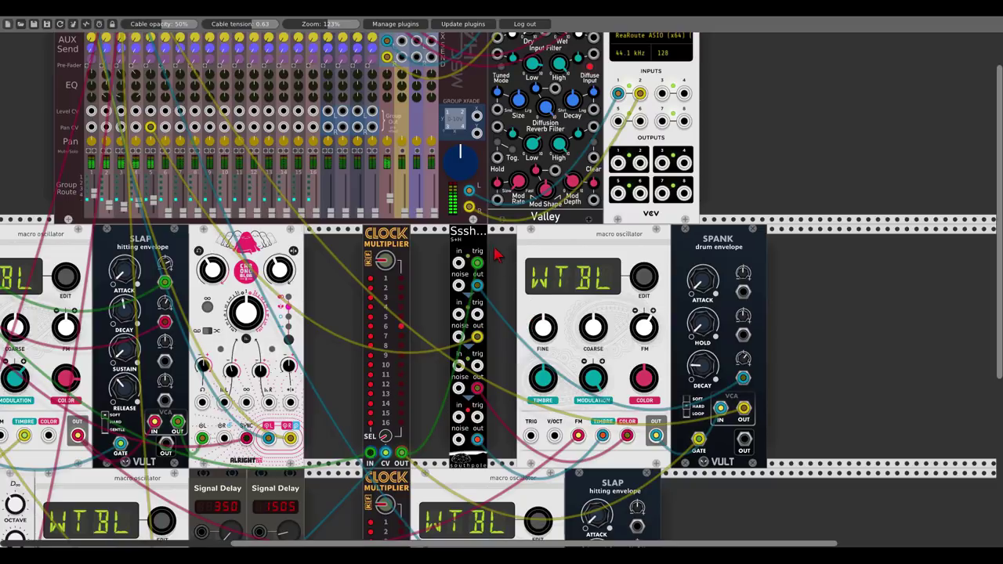
Close the gaps by moving Sssh, the macro oscillator and Spank up against the upper Clock Multiplier.
drag(482, 247, 444, 248)
drag(572, 251, 502, 250)
drag(709, 243, 623, 252)
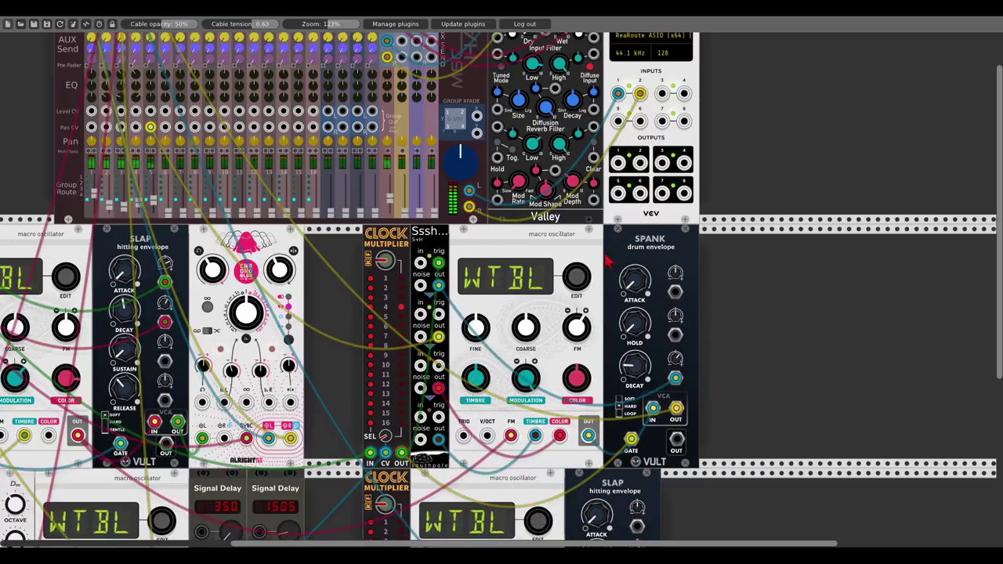
Replace the Spank oscillator's FM cable with one from the lower-row Slap oscillator's output, and solo mixer channel 5.
click(510, 435)
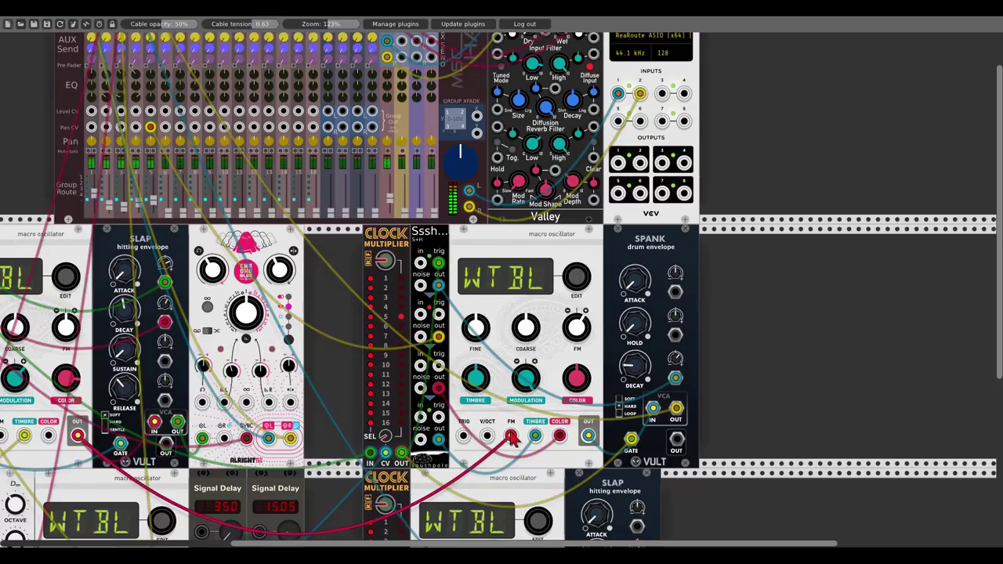
right_click(510, 436)
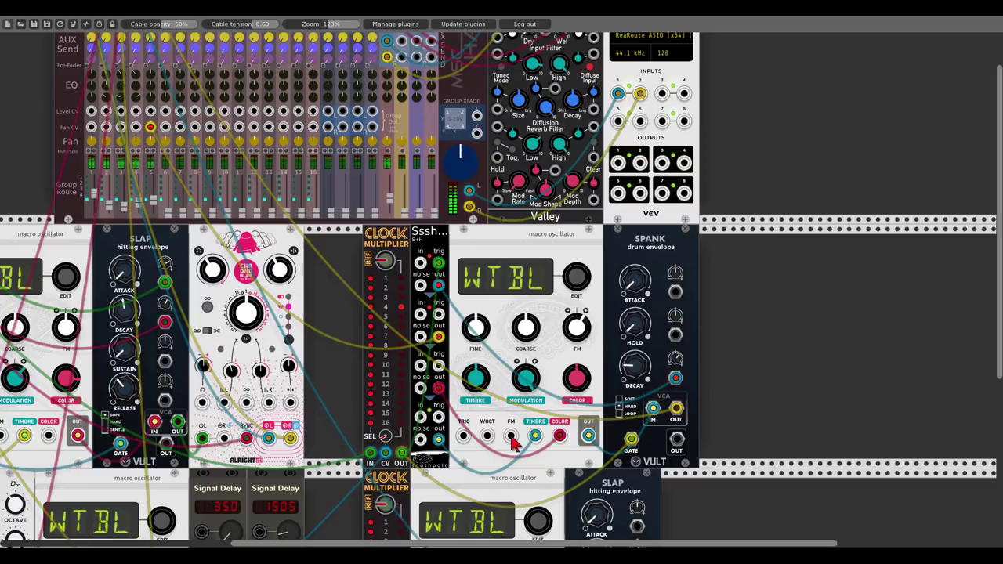
scroll(511, 441, down, 5)
drag(511, 438, 155, 103)
scroll(536, 439, up, 3)
scroll(530, 441, up, 1)
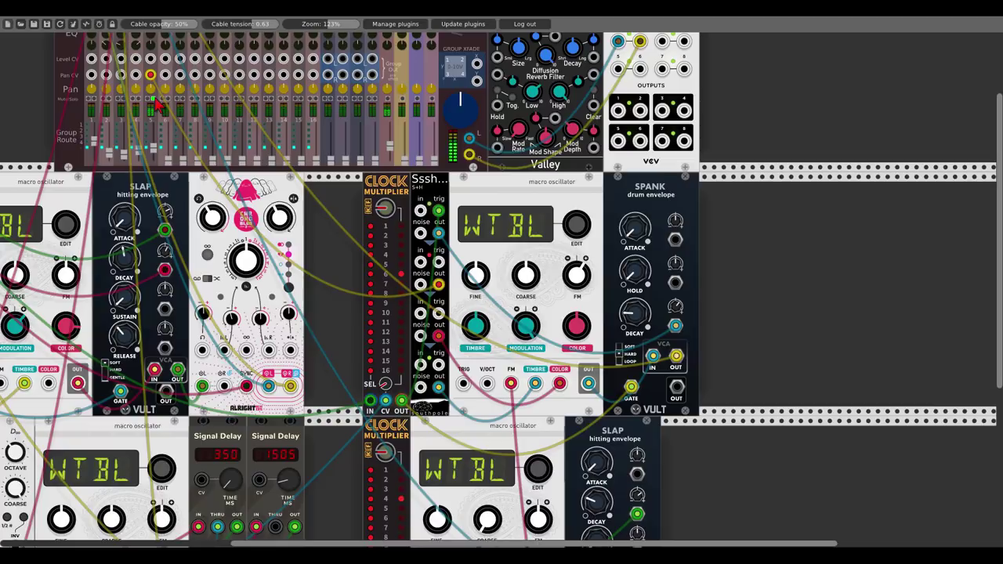
Turn the Spank oscillator's COARSE knob fully clockwise and patch Sssh's first output into Spank's ATTACK CV input as well.
drag(525, 280, 525, 70)
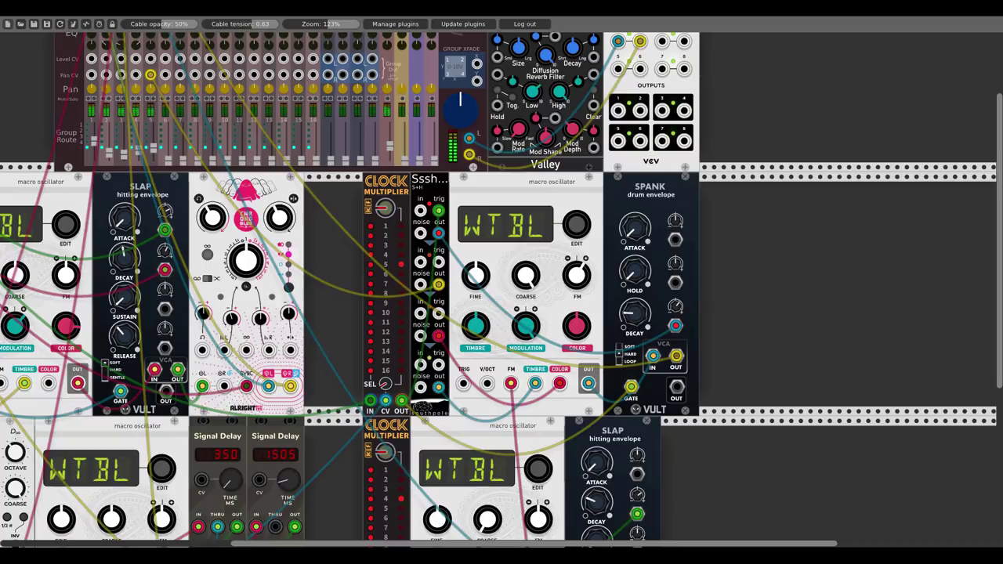
drag(645, 237, 438, 233)
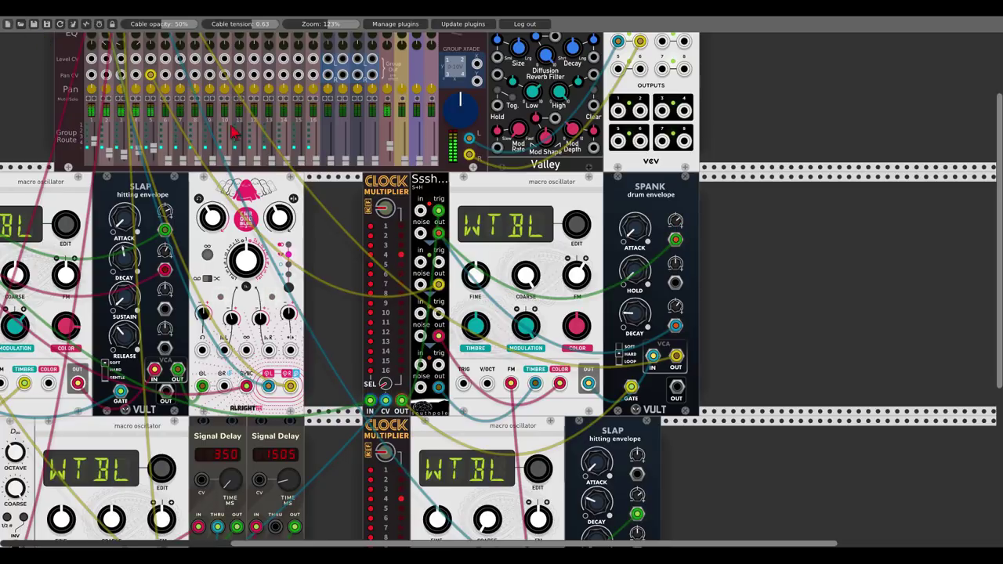
drag(333, 264, 713, 182)
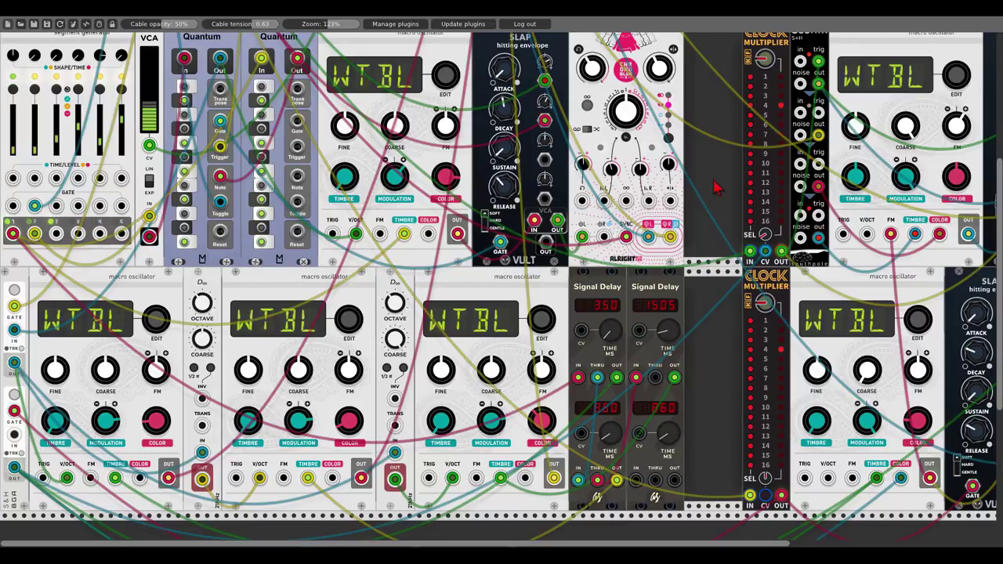
scroll(714, 188, up, 1)
scroll(715, 188, up, 4)
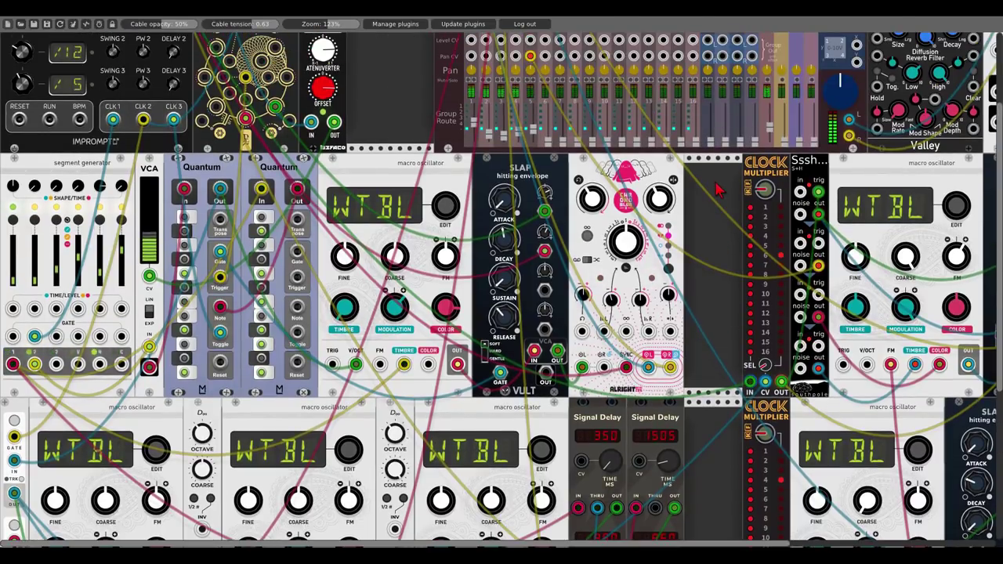
Duplicate the Spank voice's macro oscillator and place the copy beyond Spank, leaving a gap between them.
scroll(722, 195, right, 10)
scroll(722, 195, down, 1)
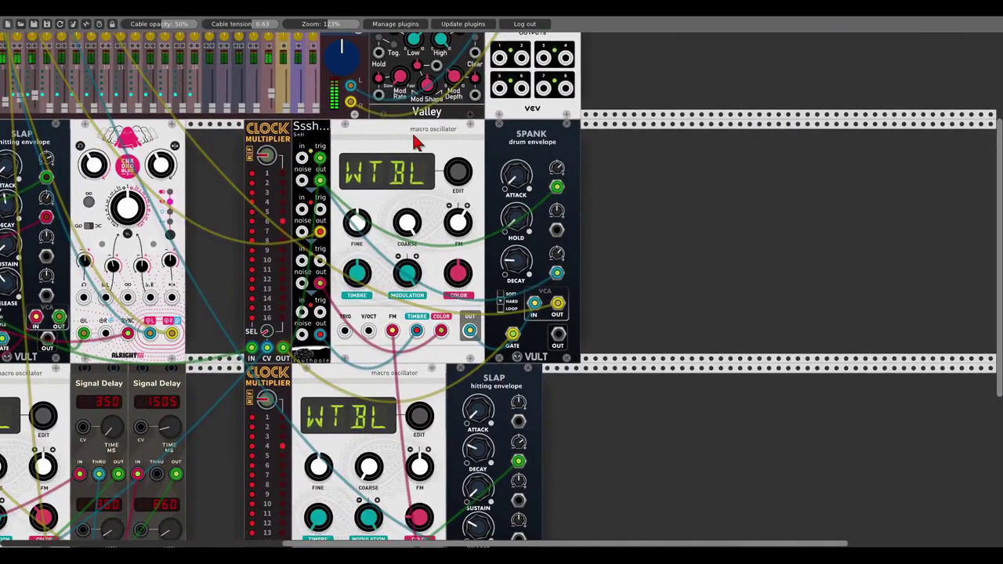
key(ctrl+d)
drag(678, 146, 746, 160)
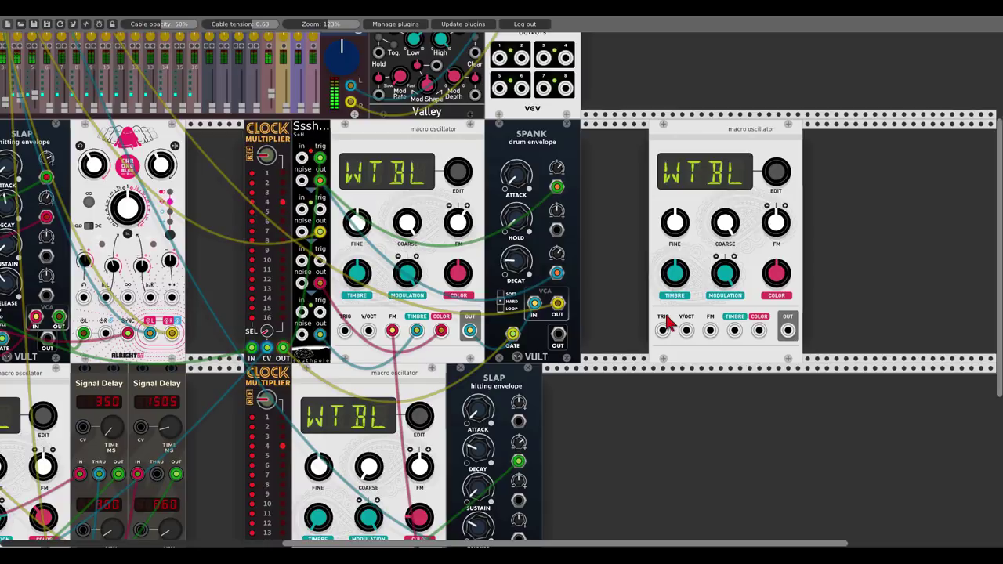
Duplicate the lower-row Slap beside the new oscillator, route the oscillator through its VCA into mixer channel 6, and solo that channel.
key(ctrl+d)
drag(577, 384, 797, 208)
drag(789, 330, 1, 127)
scroll(870, 306, up, 4)
scroll(3, 130, left, 1)
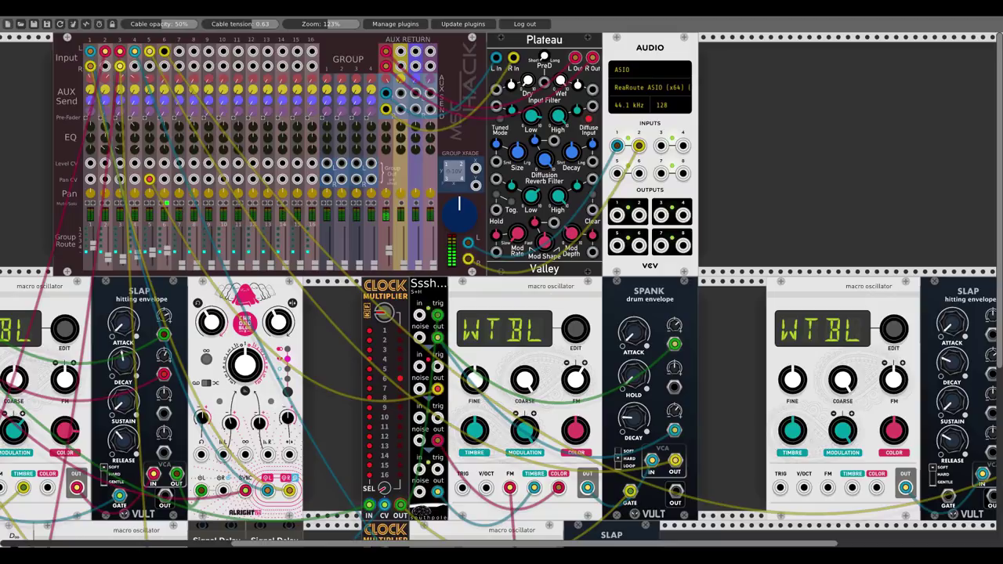
Patch the lower Clock Multiplier's output into the new Slap's GATE input.
scroll(862, 361, down, 4)
scroll(945, 347, down, 4)
drag(949, 341, 401, 439)
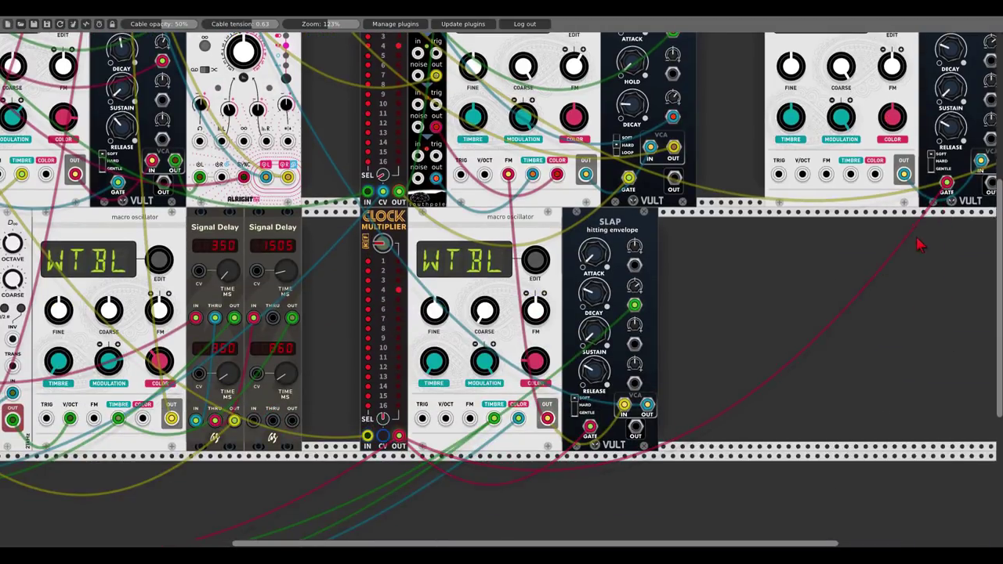
Adjust the new oscillator's TIMBRE knob to about its centre and turn its COLOR knob partway clockwise.
drag(918, 243, 510, 459)
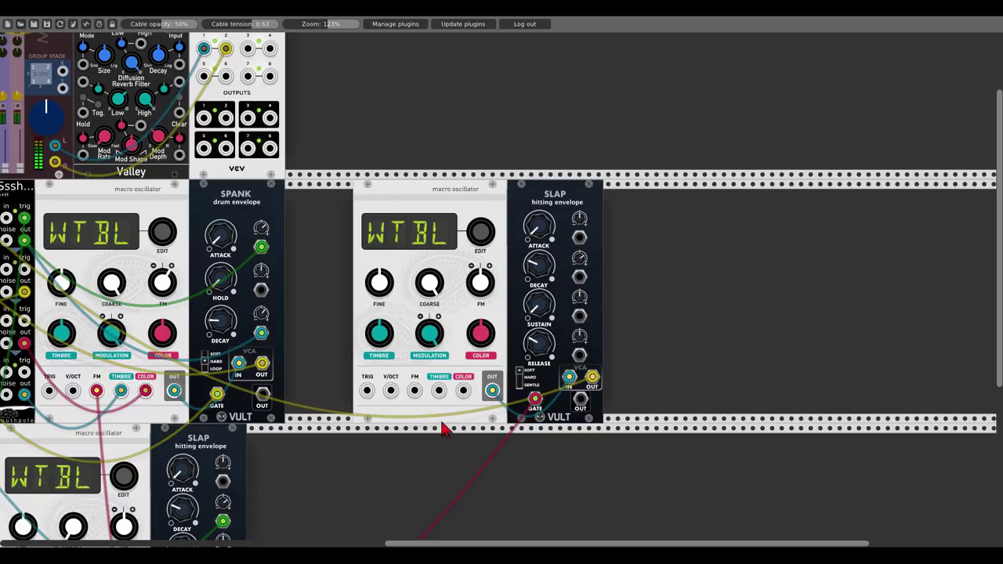
drag(383, 336, 383, 331)
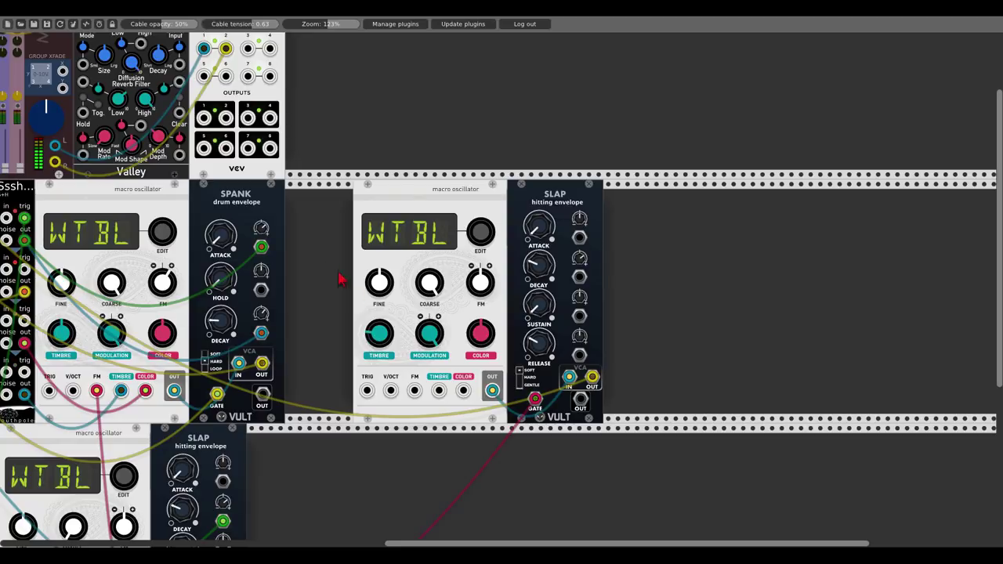
drag(339, 279, 723, 348)
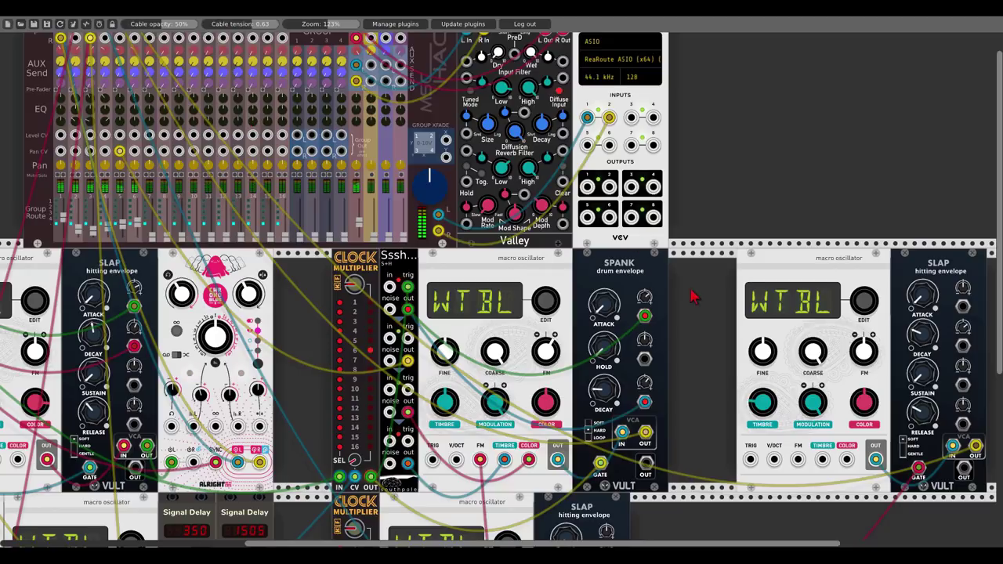
drag(691, 296, 298, 228)
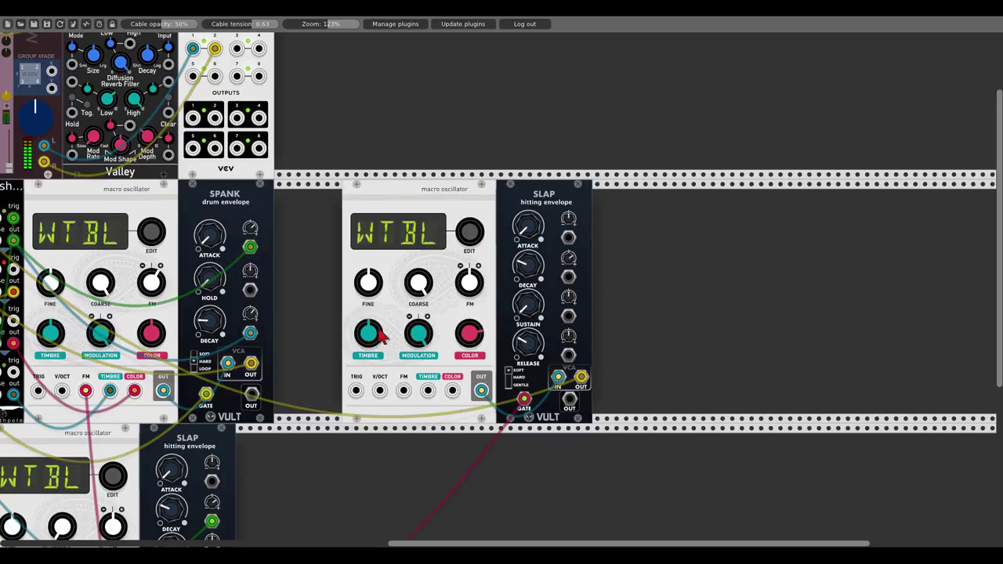
Patch the S&H module's lower output into the new oscillator's TIMBRE input.
scroll(431, 396, down, 5)
drag(428, 390, 143, 325)
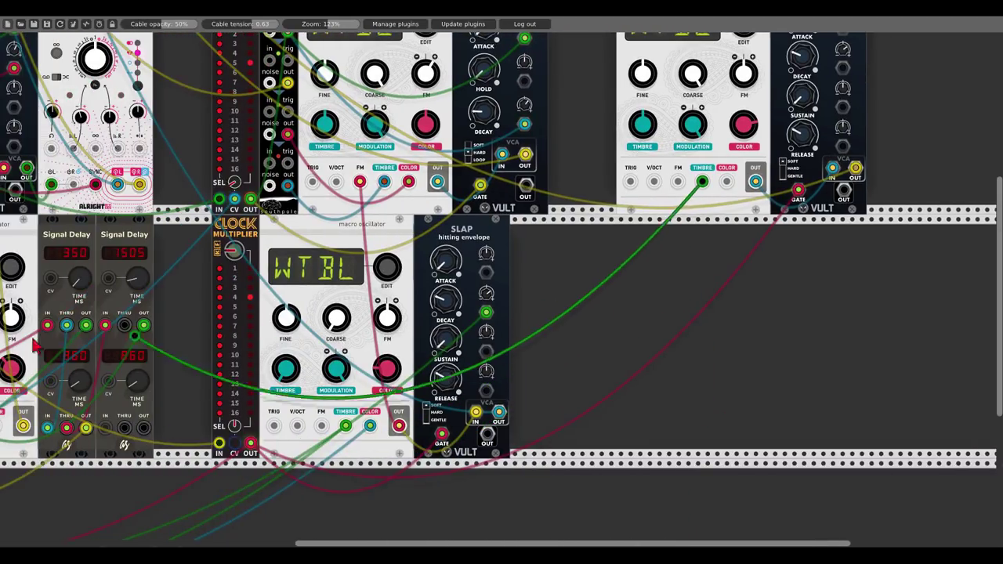
drag(35, 345, 14, 415)
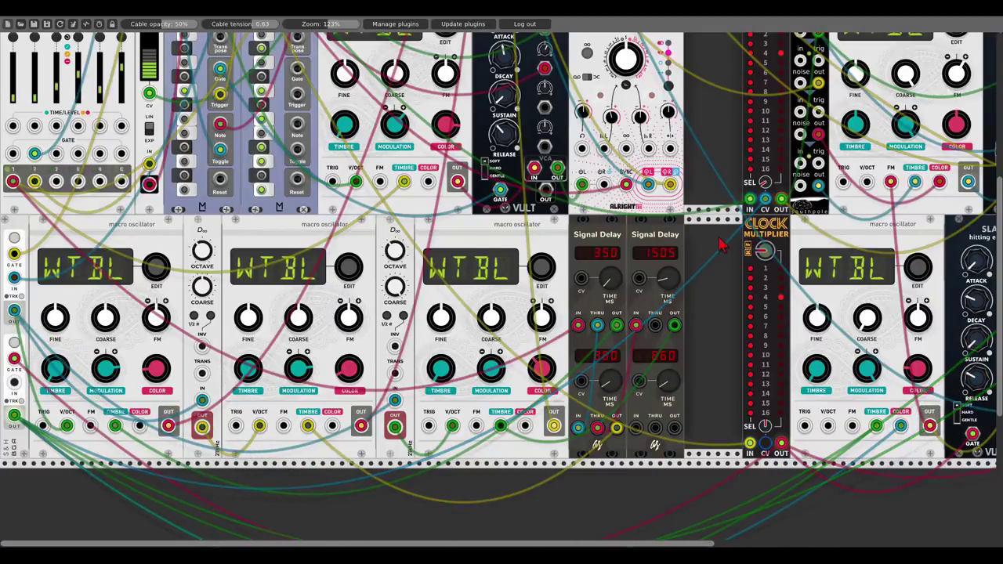
Turn down the new oscillator's TIMBRE knob and patch an S&H output into the new Slap's DECAY CV input.
scroll(719, 245, right, 8)
scroll(561, 227, up, 3)
drag(530, 335, 530, 334)
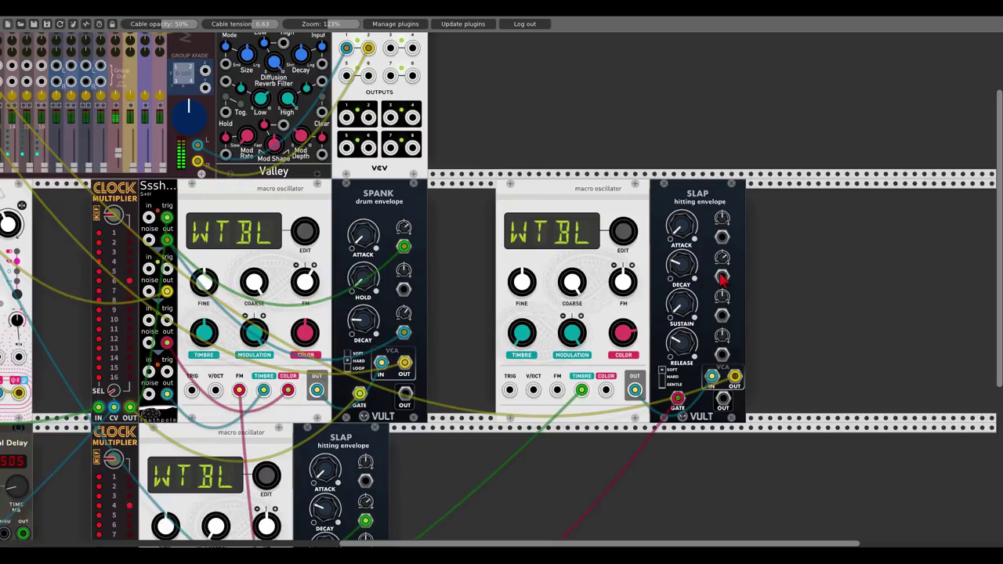
drag(722, 276, 15, 342)
scroll(641, 232, right, 12)
scroll(641, 232, up, 5)
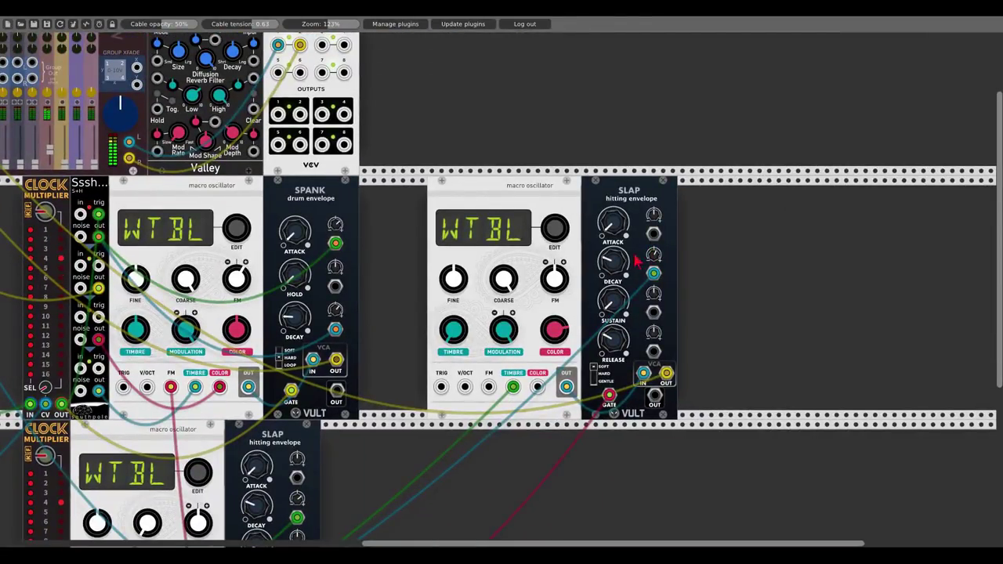
Turn down the DECAY and RELEASE knobs on the newest Slap envelope in the middle row.
drag(609, 271, 609, 294)
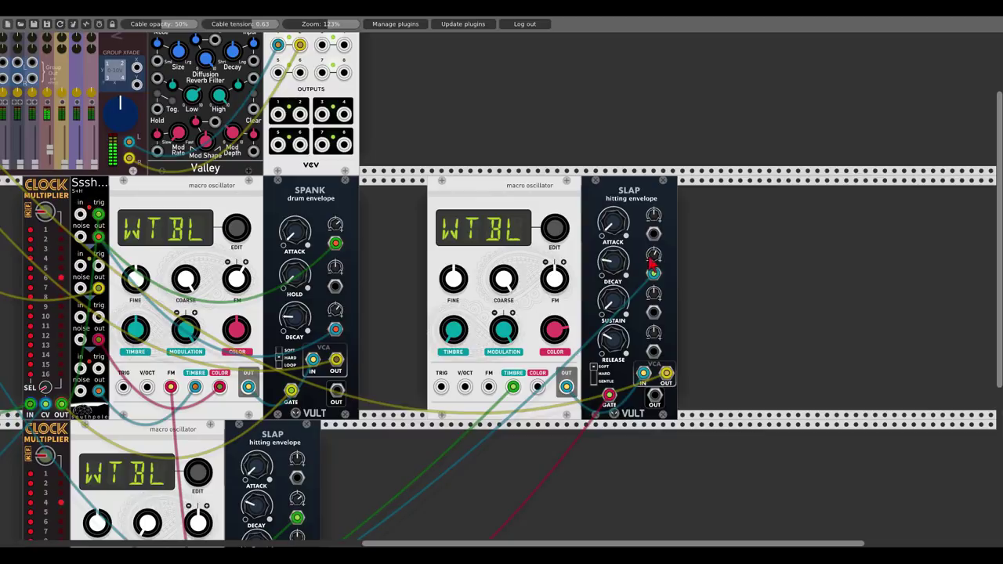
drag(616, 333, 616, 356)
drag(654, 259, 608, 274)
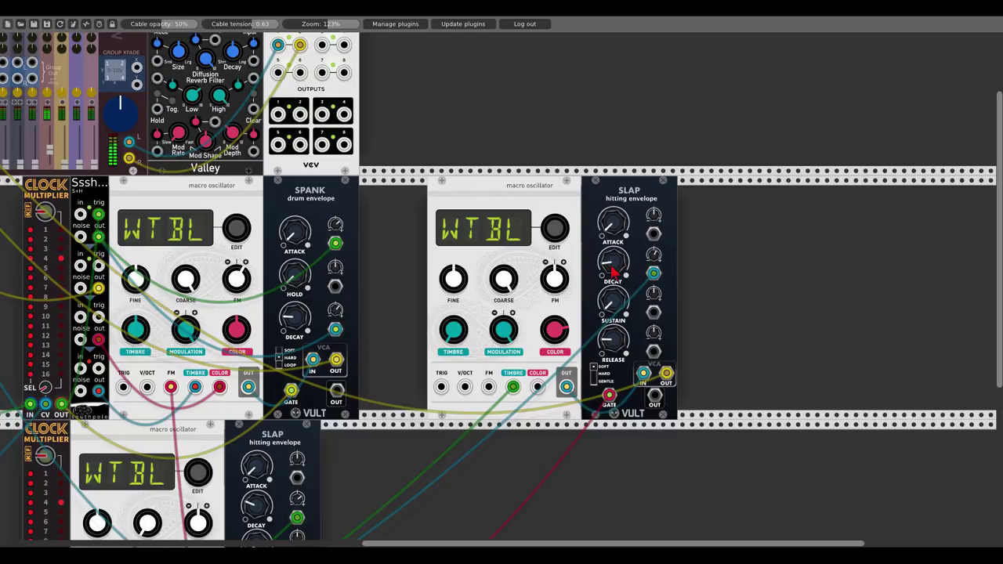
Patch the segment generator's first output into the Pan CV input of mixer channel 6.
drag(400, 155, 966, 255)
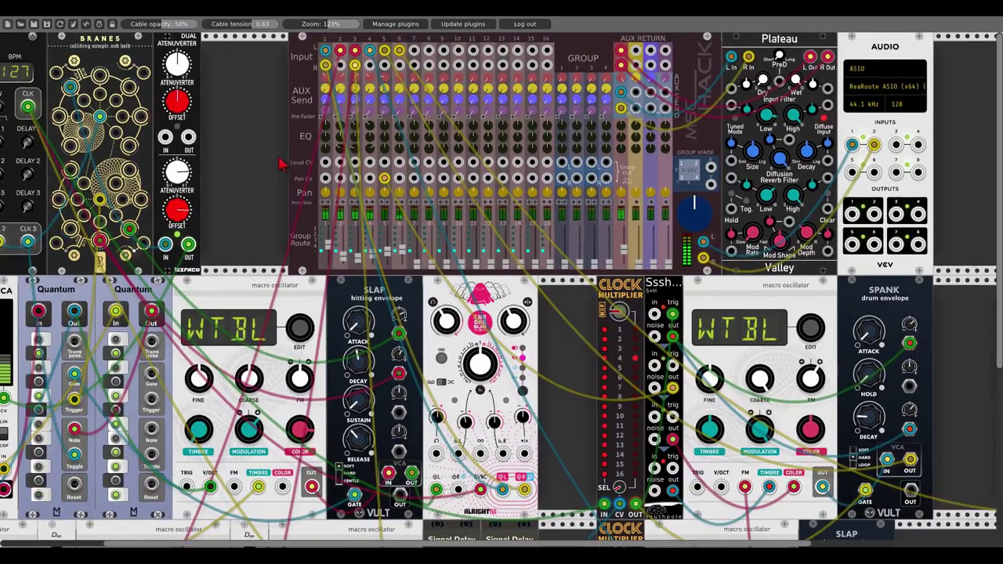
scroll(276, 163, left, 3)
scroll(276, 163, down, 1)
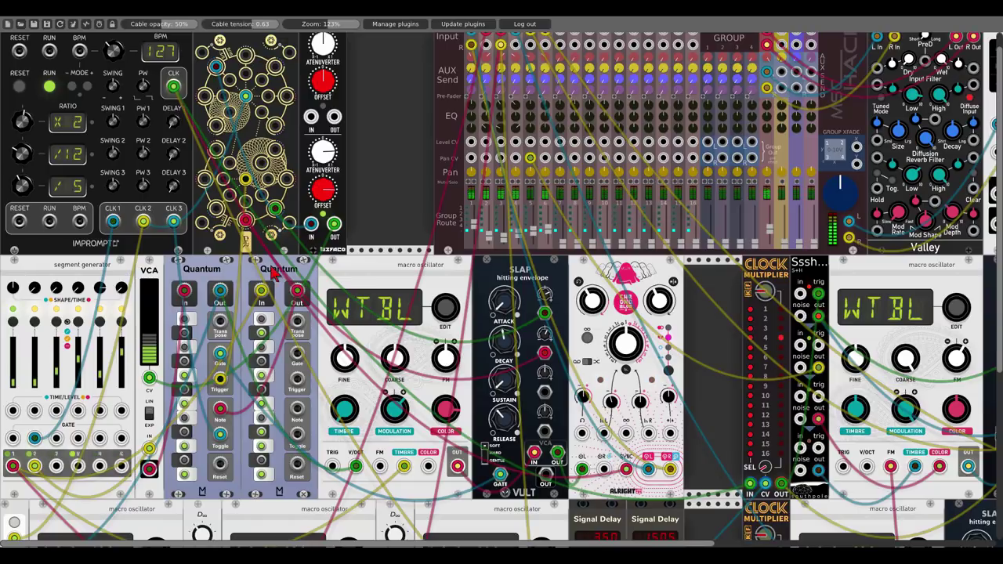
scroll(466, 205, up, 1)
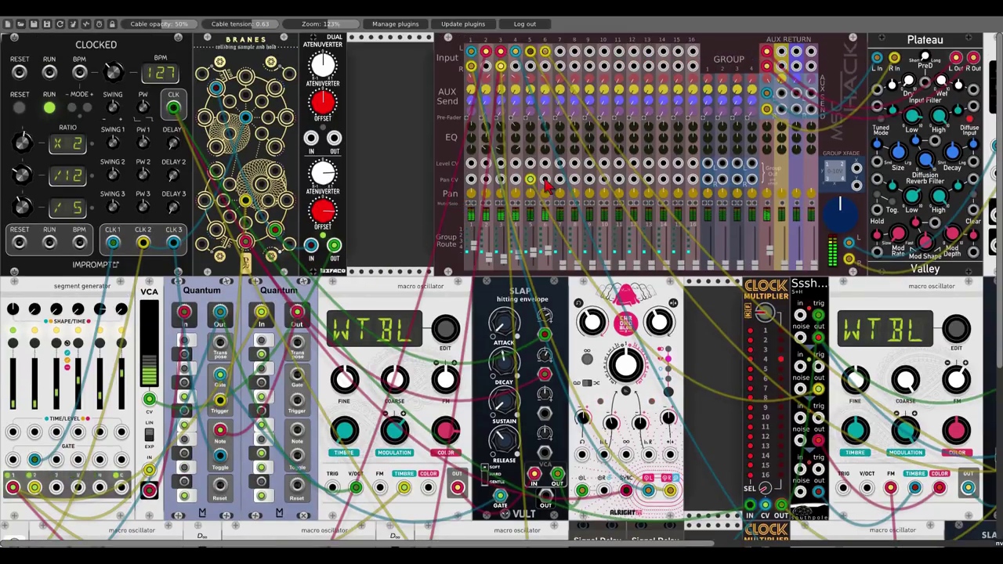
drag(545, 184, 14, 487)
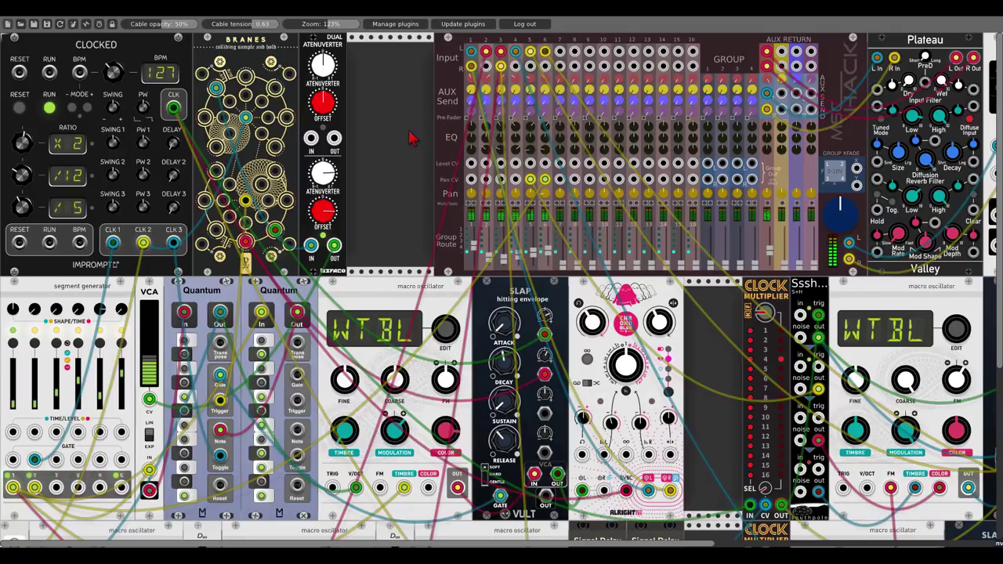
Look over the patch's oscillator voices, Signal Delays, Clock Multipliers and mixer connections.
scroll(411, 138, down, 5)
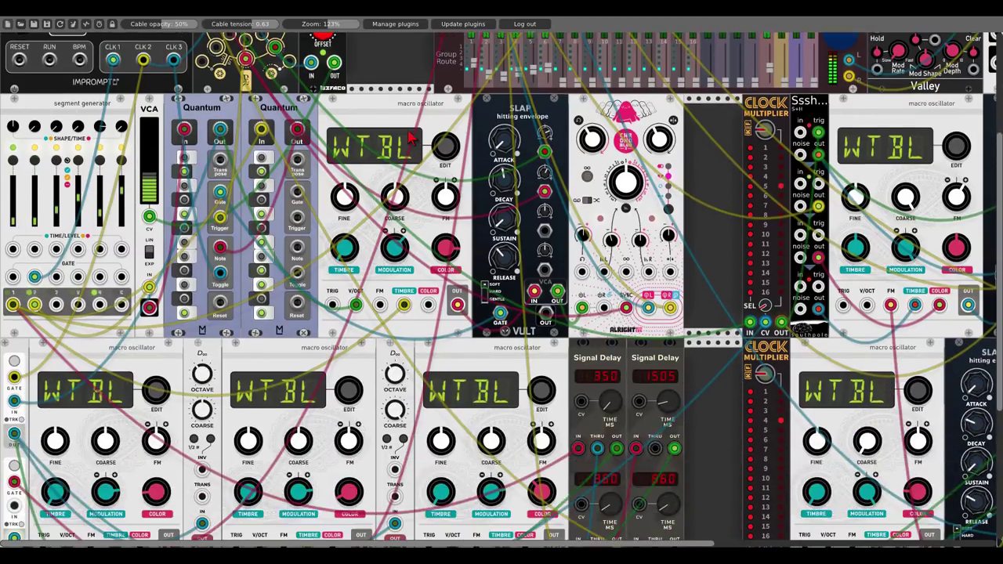
scroll(728, 245, down, 1)
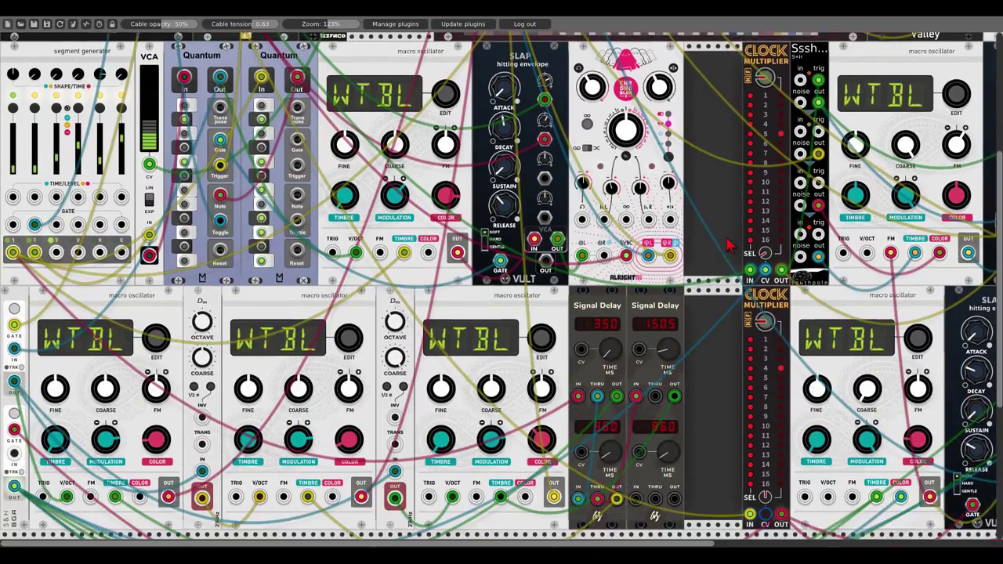
scroll(729, 245, down, 1)
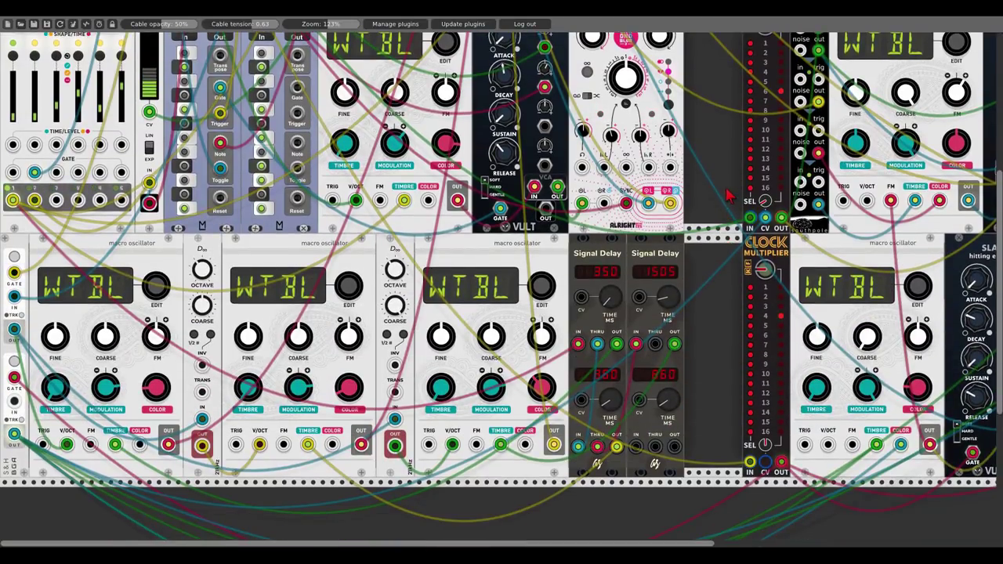
drag(727, 196, 396, 264)
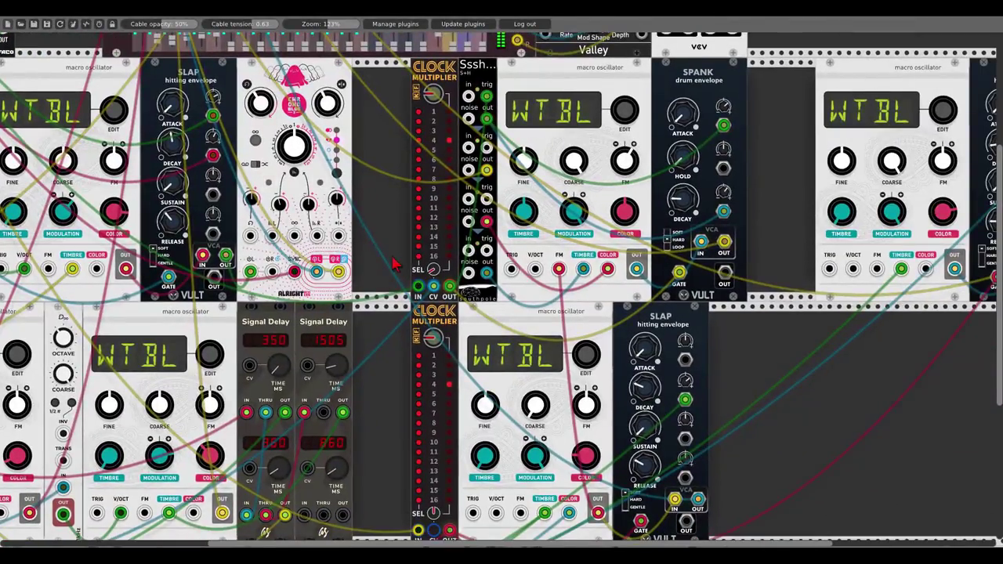
scroll(395, 265, up, 4)
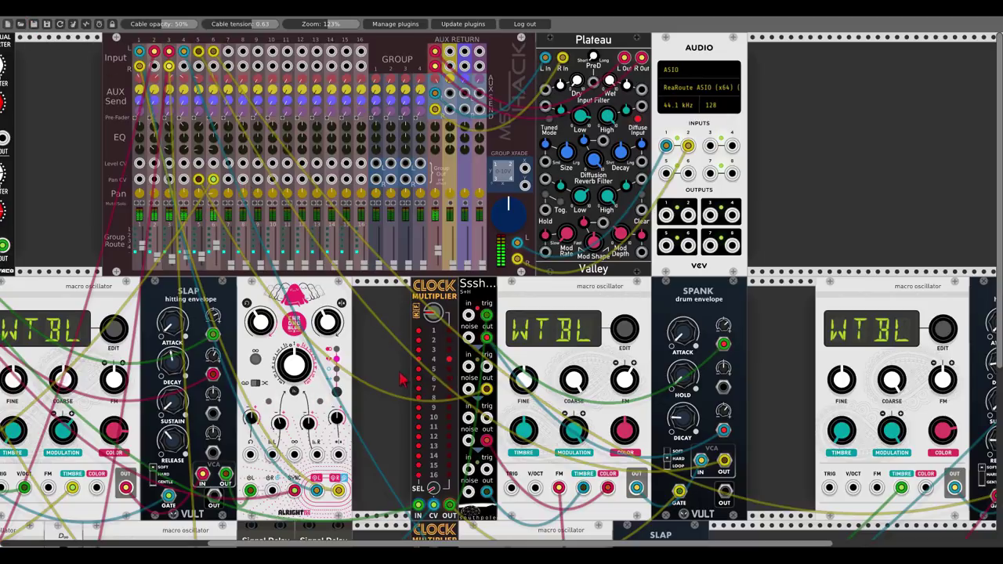
drag(396, 377, 602, 199)
scroll(603, 206, down, 1)
scroll(604, 206, left, 3)
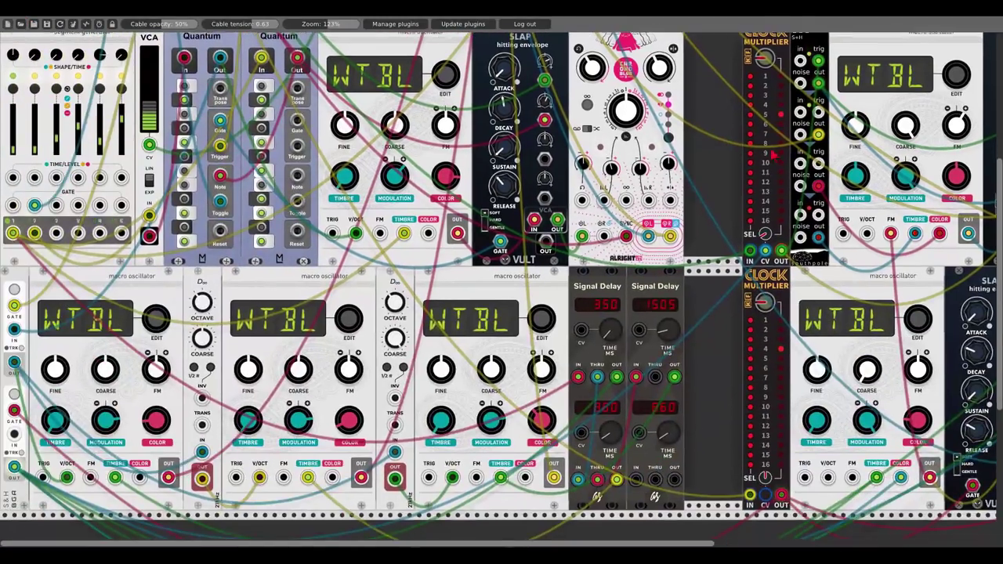
Close the middle-row gap after the Chronoblob by shifting the Clock Multiplier, sample-and-hold, neighbouring macro oscillator and Spank left.
drag(322, 33, 323, 28)
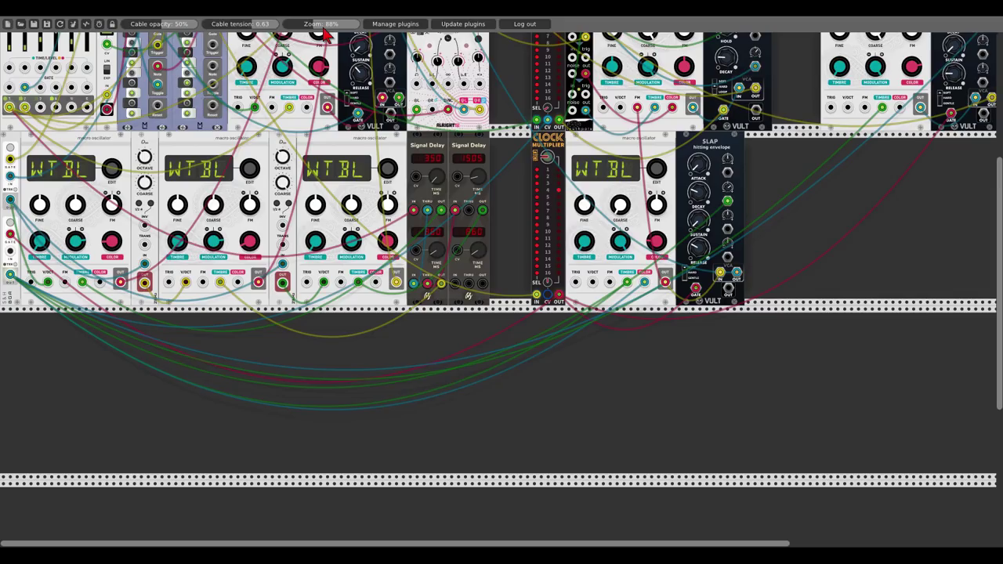
scroll(513, 382, up, 5)
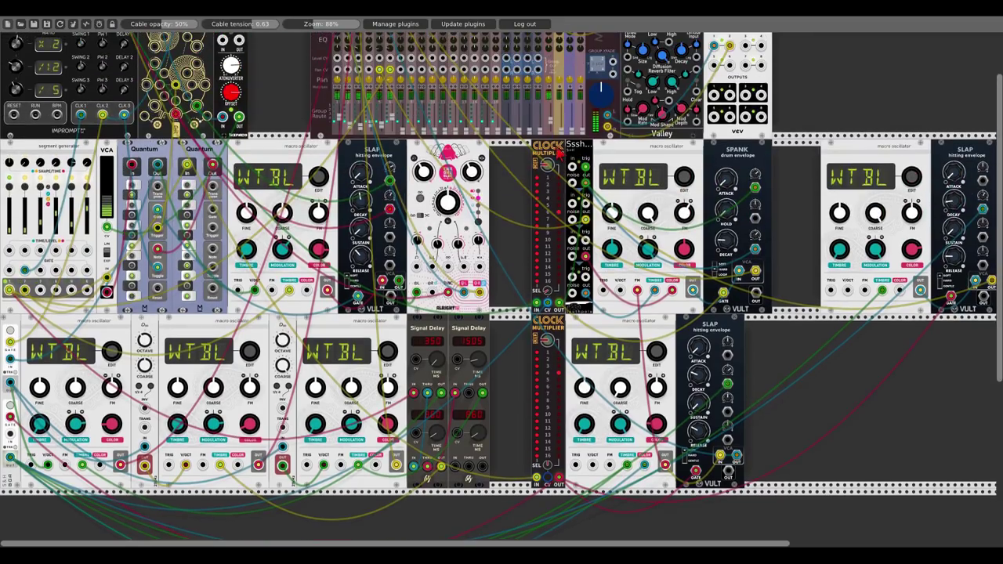
mouse_move(554, 146)
mouse_down()
mouse_move(520, 148)
mouse_move(544, 148)
mouse_up()
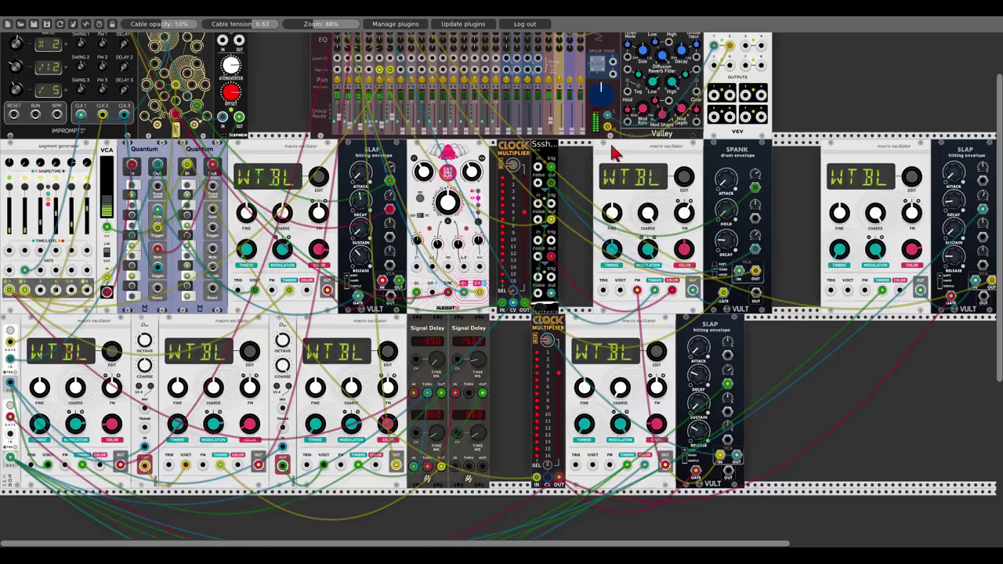
drag(615, 153, 580, 153)
drag(711, 155, 675, 156)
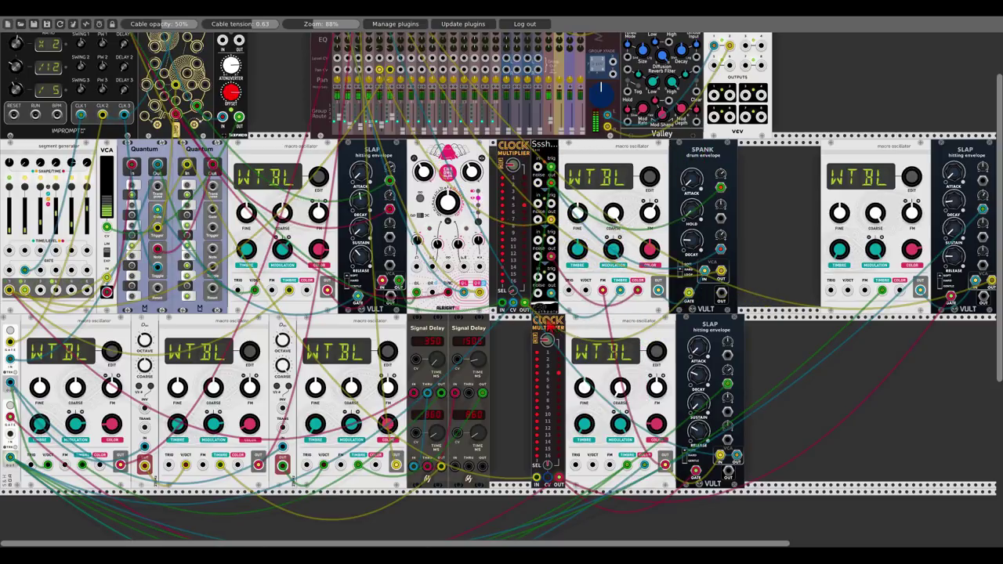
Move the lower Clock Multiplier beside the Signal Delays and align the lower macro oscillator and Slap beneath the oscillator and Spank above.
drag(547, 328, 513, 328)
drag(675, 323, 641, 324)
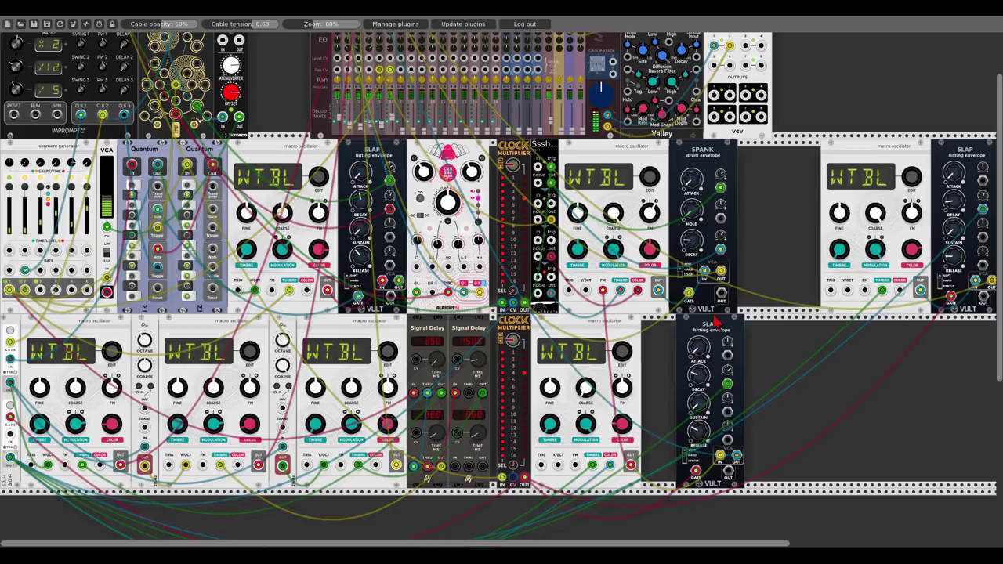
mouse_move(715, 320)
mouse_down()
mouse_move(681, 322)
mouse_move(707, 323)
mouse_up()
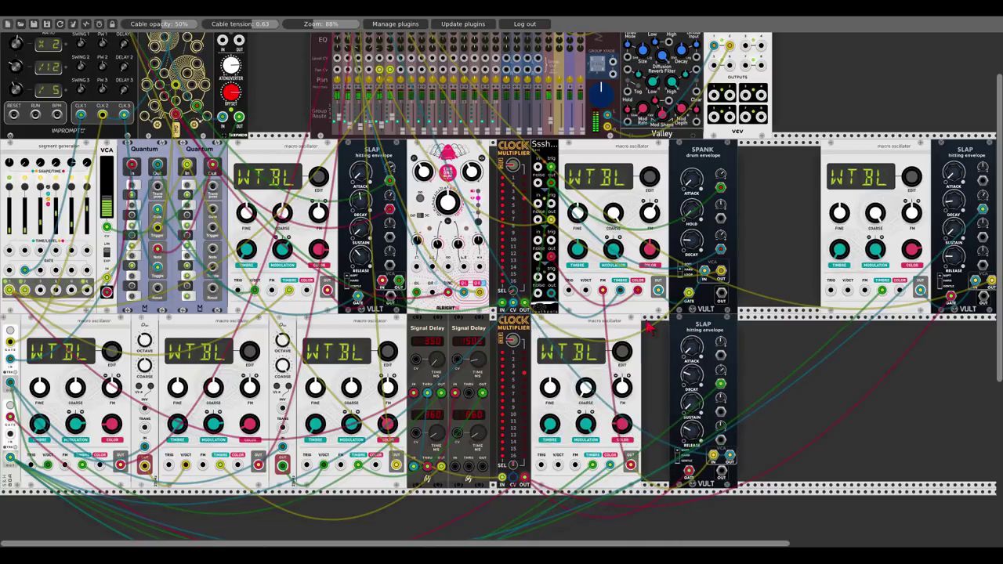
drag(626, 329, 660, 329)
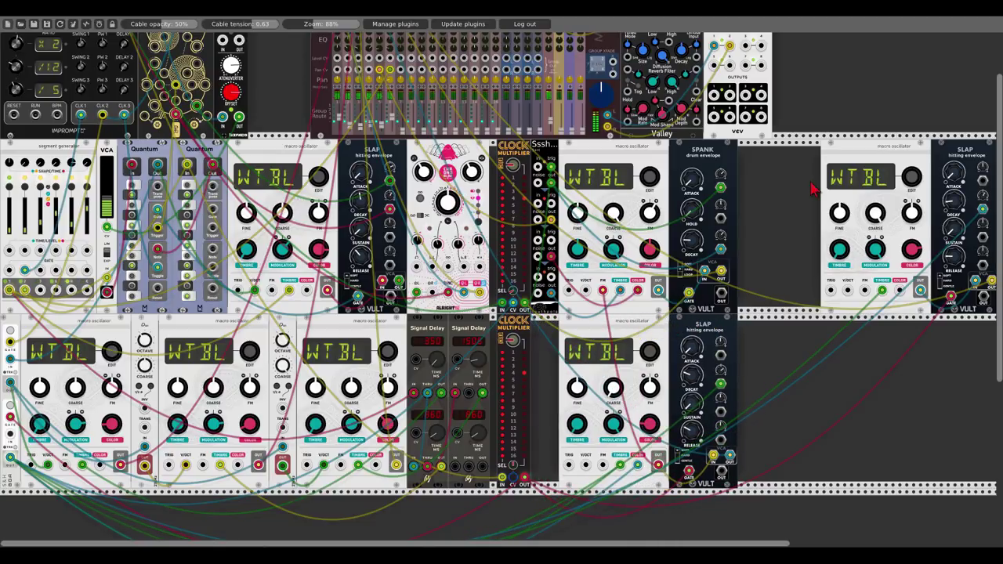